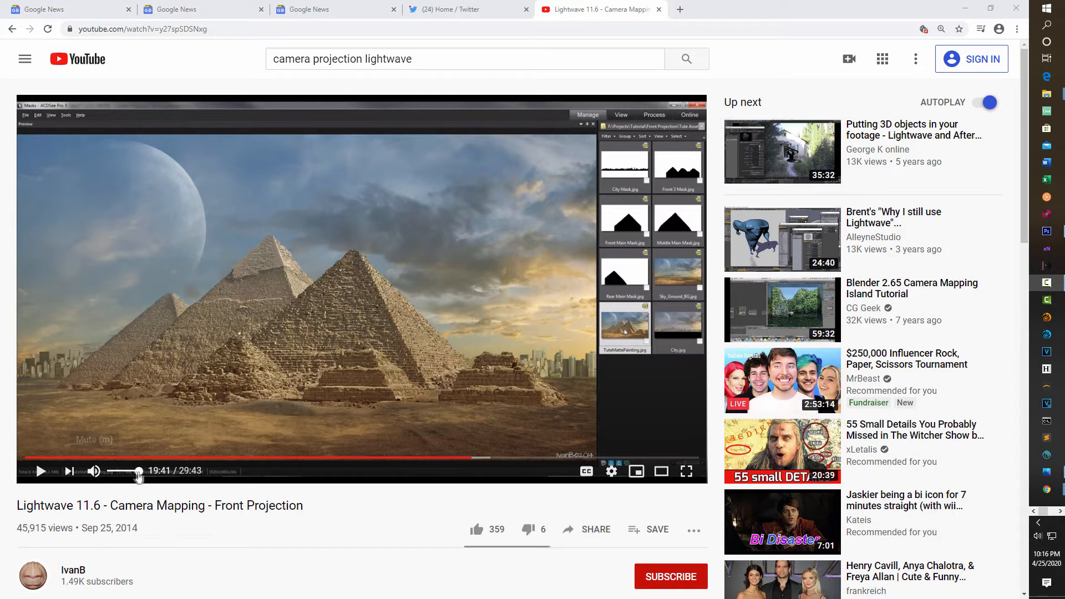
Skip ahead to 20:54 in the LightWave camera mapping video to view the projection geometry
left_click_drag(472, 458, 499, 459)
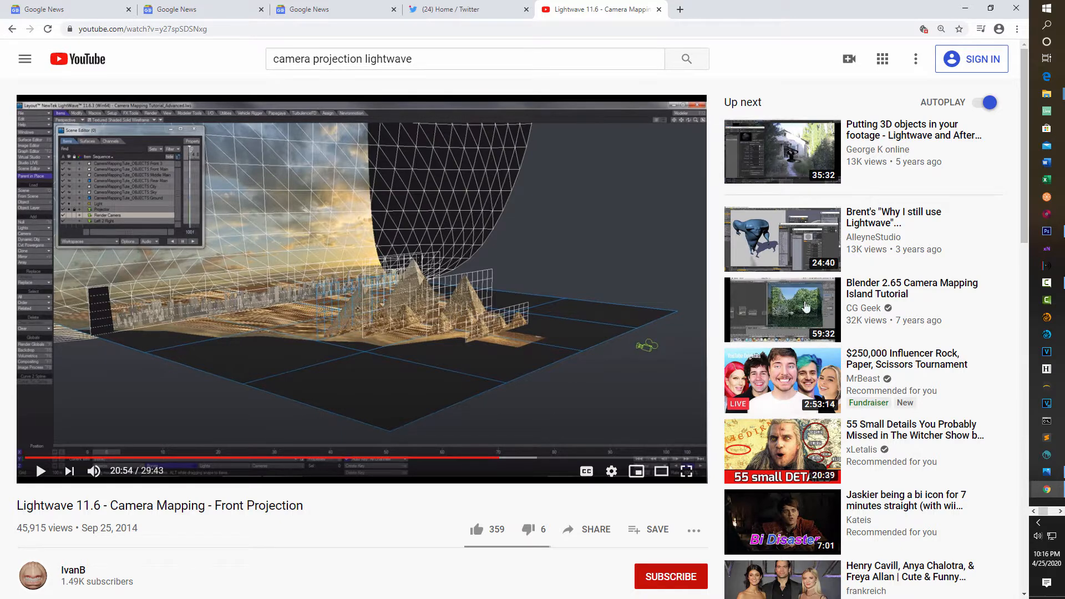
Switch to Photoshop and clear the existing selection on the P1011205.JPG photo
left_click(1052, 235)
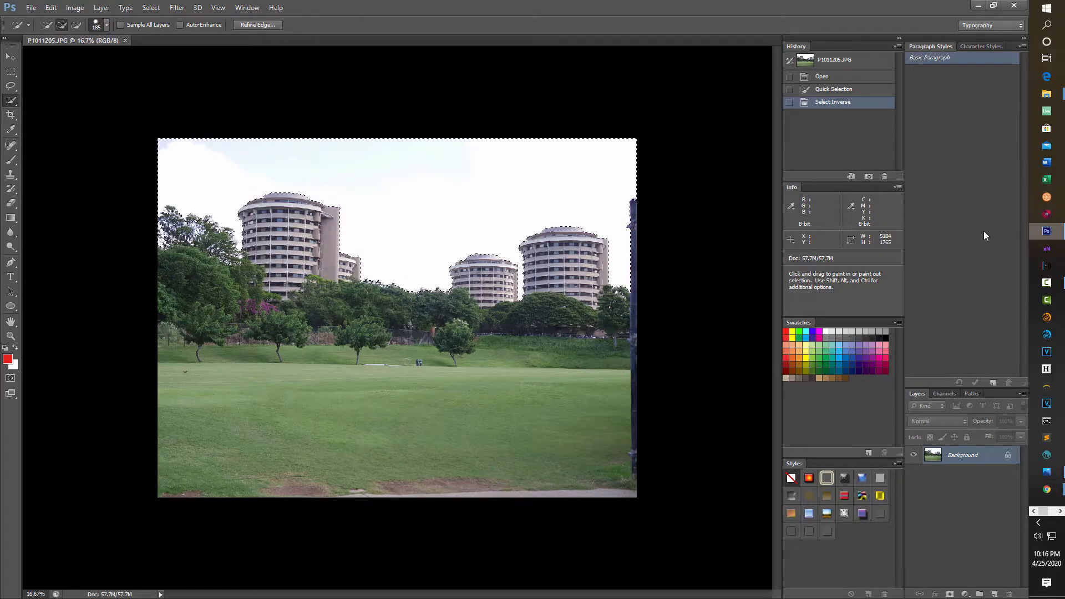
left_click(154, 9)
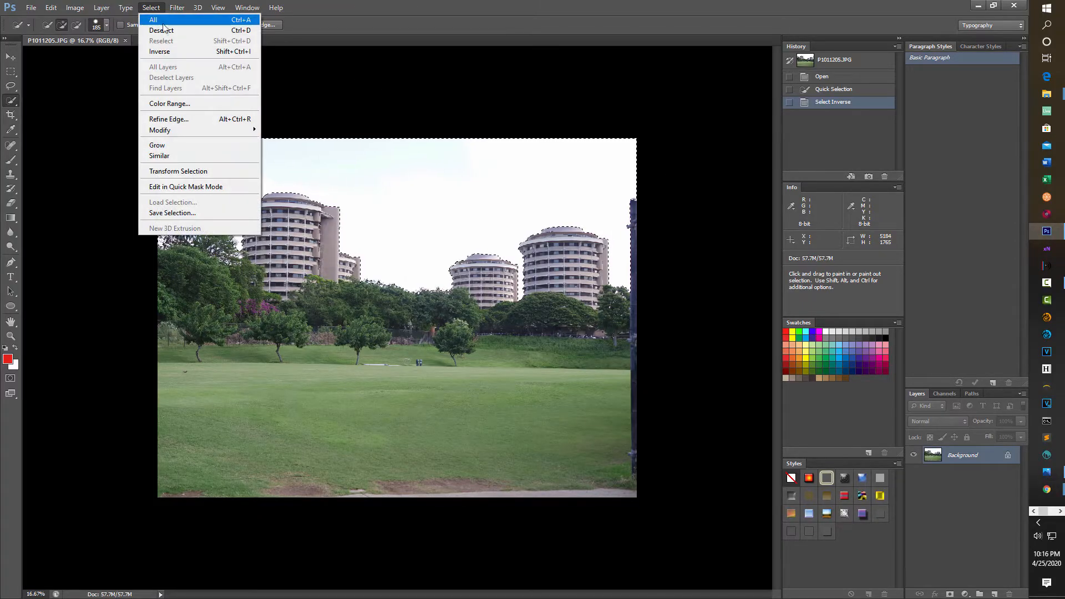
left_click(162, 30)
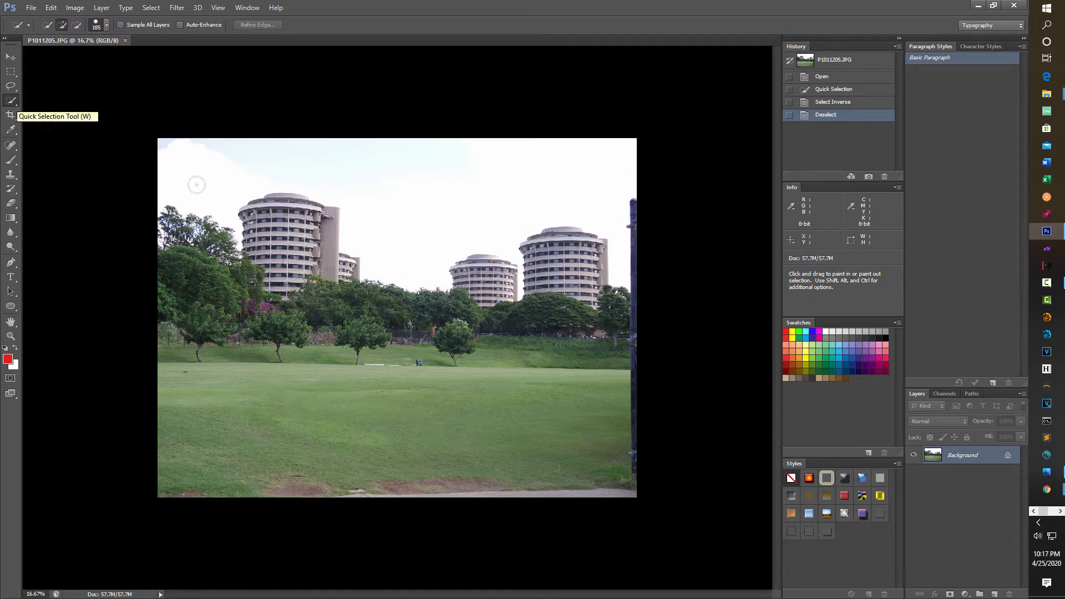
Select the buildings, trees and grass field below the sky with the Quick Selection tool
left_click(281, 209)
mouse_move(281, 209)
left_mouse_down()
mouse_move(259, 236)
mouse_move(262, 266)
mouse_move(236, 276)
mouse_move(210, 237)
mouse_move(169, 218)
mouse_move(166, 266)
mouse_move(222, 313)
mouse_move(289, 272)
mouse_move(319, 219)
mouse_move(315, 276)
mouse_move(349, 268)
mouse_move(358, 292)
mouse_move(460, 308)
mouse_move(466, 276)
mouse_move(485, 266)
mouse_move(499, 271)
mouse_move(500, 293)
mouse_move(506, 280)
mouse_move(519, 320)
mouse_move(569, 294)
mouse_move(552, 242)
mouse_move(574, 239)
mouse_move(594, 252)
left_mouse_up()
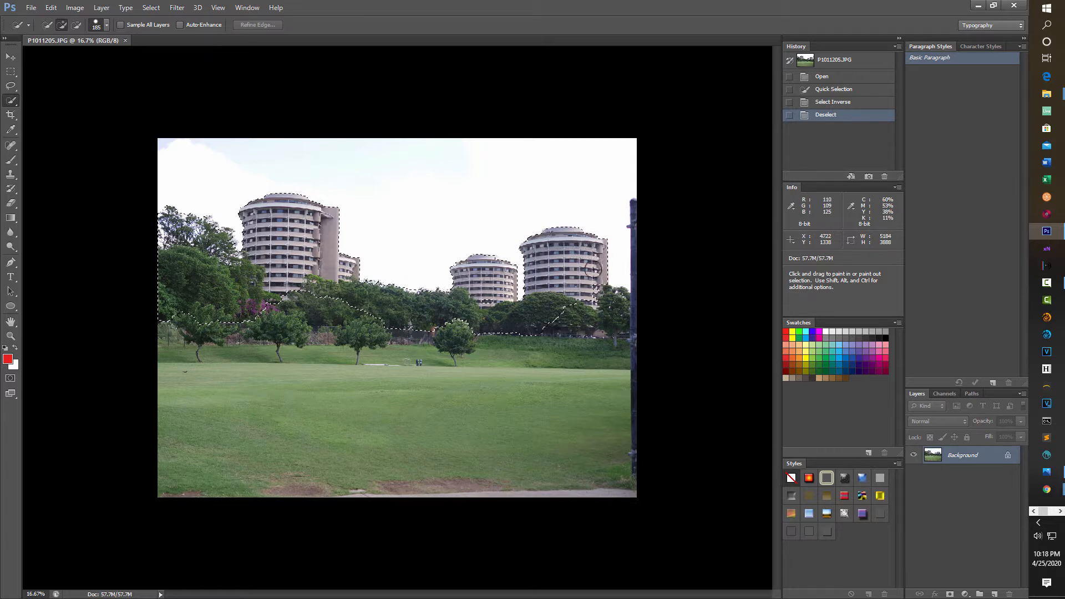
mouse_move(616, 299)
left_mouse_down()
mouse_move(627, 302)
mouse_move(560, 343)
mouse_move(478, 355)
mouse_move(313, 338)
left_mouse_up()
mouse_move(211, 348)
left_mouse_down()
mouse_move(169, 373)
mouse_move(409, 394)
mouse_move(455, 438)
mouse_move(567, 432)
mouse_move(369, 418)
left_mouse_up()
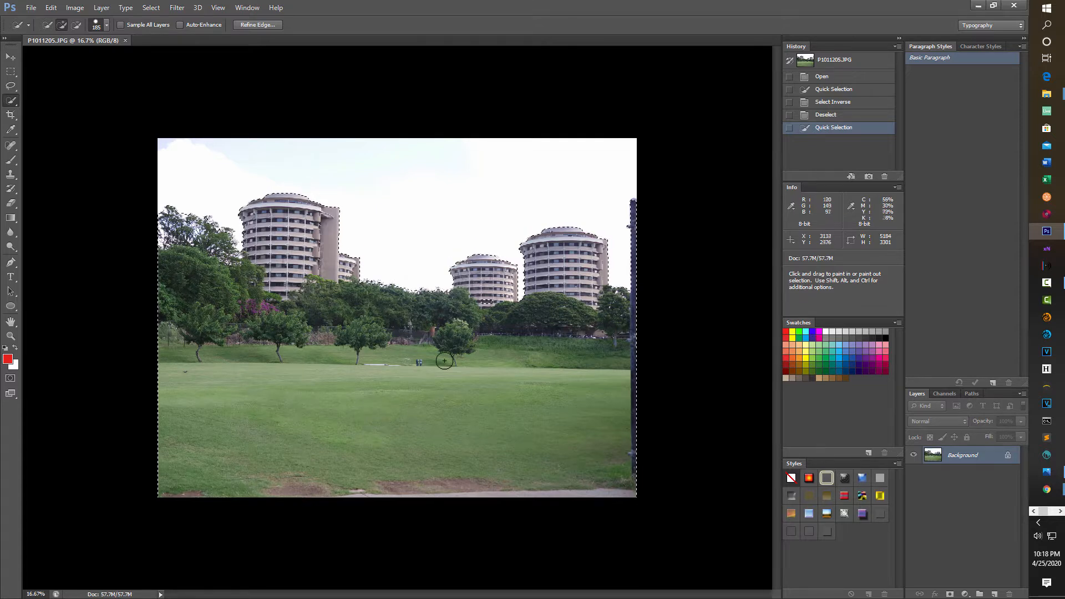
left_click(484, 312)
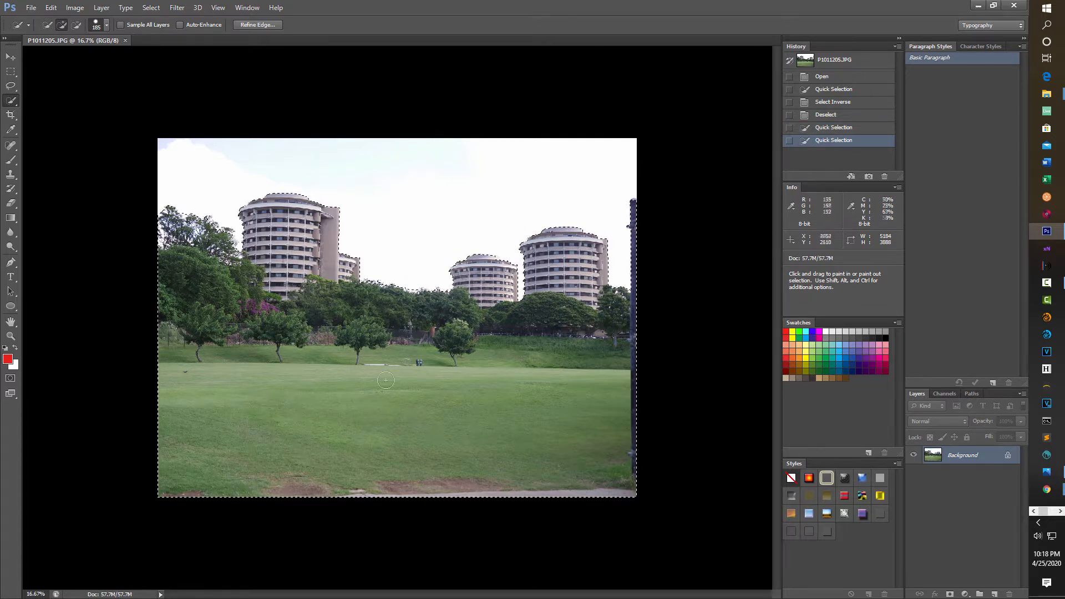
left_click_drag(397, 382, 374, 383)
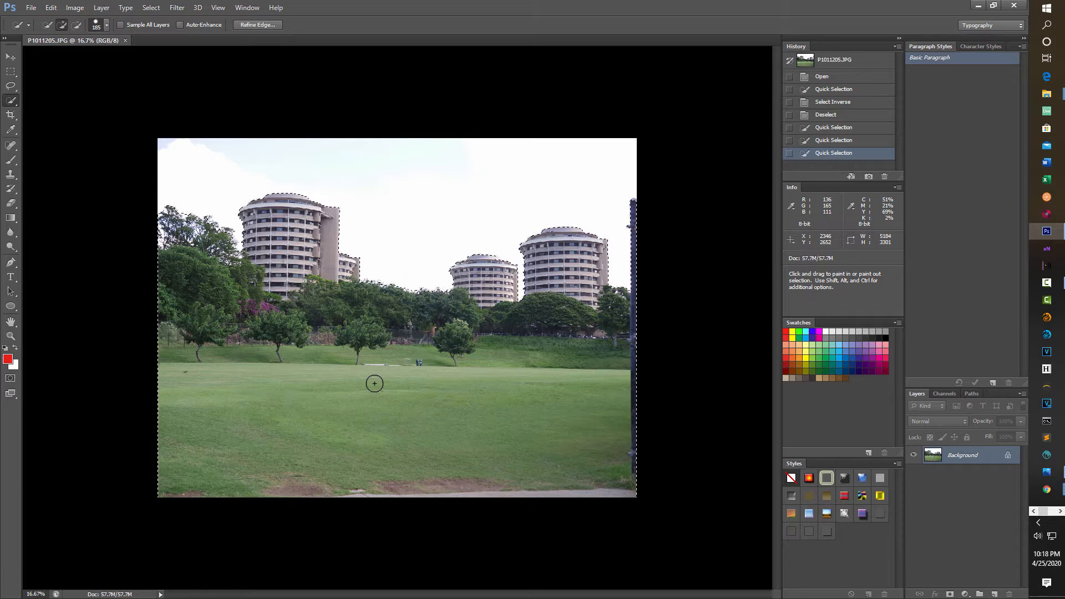
left_click(220, 237)
left_click(258, 25)
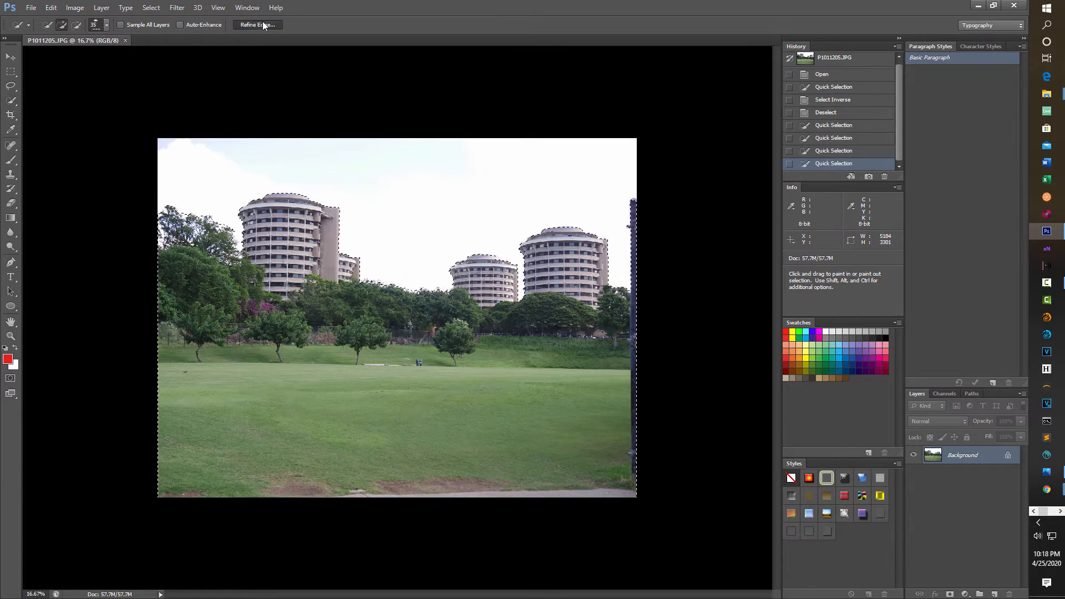
left_click_drag(609, 132, 782, 238)
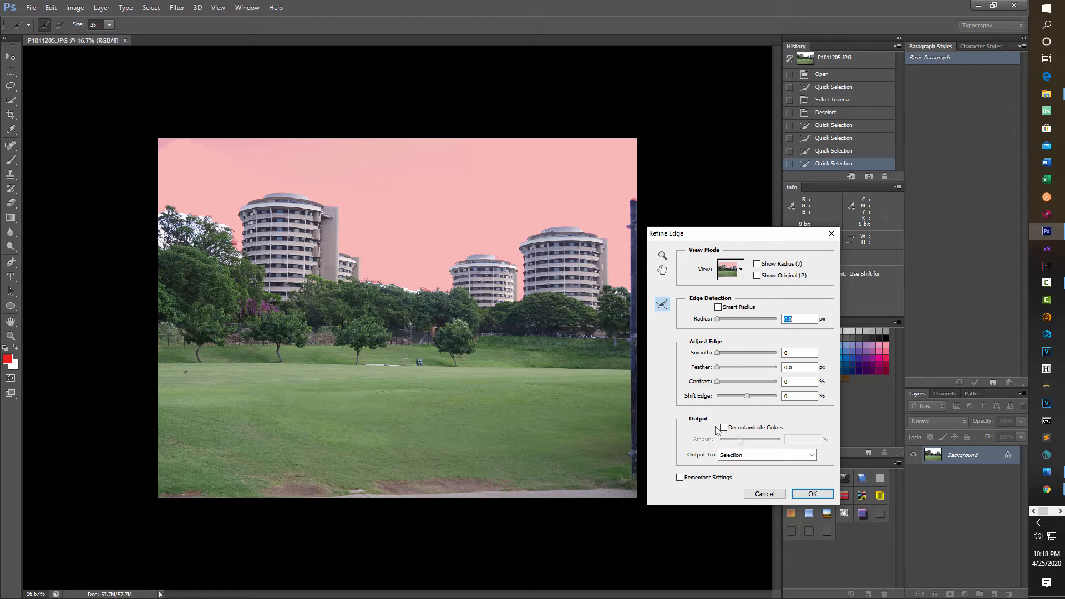
left_click(765, 494)
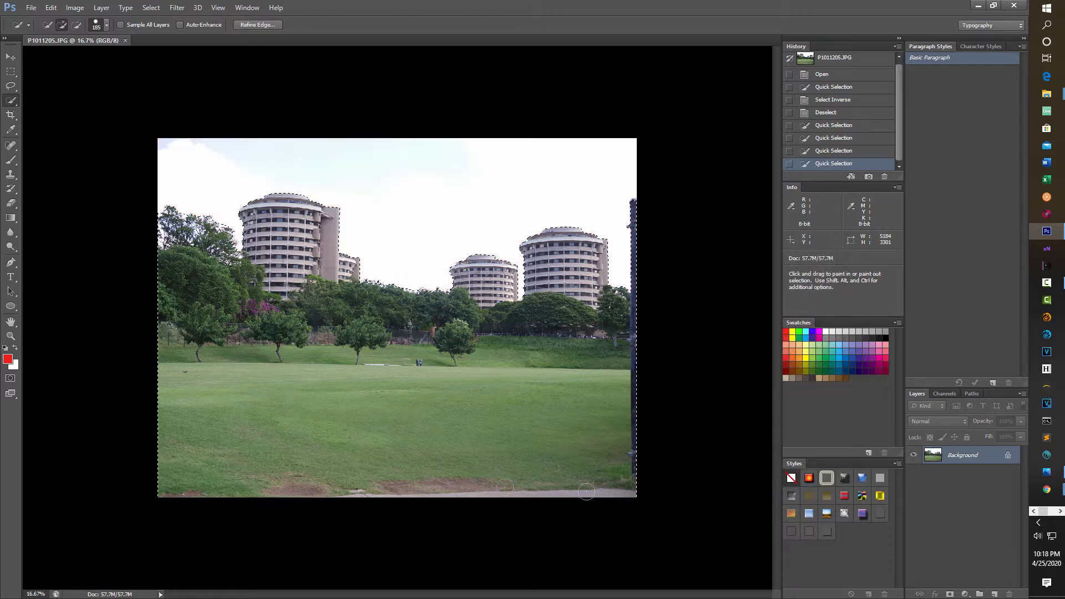
Fill the selected buildings, trees and grass with black (000000) in Normal mode at 100% opacity
right_click(420, 367)
left_click(470, 289)
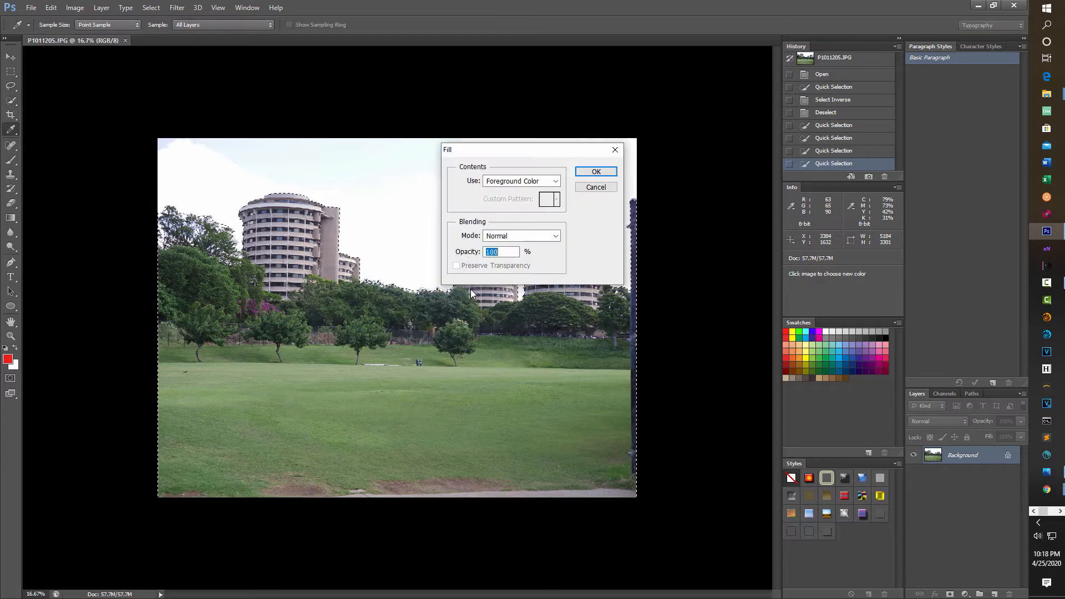
left_click(558, 180)
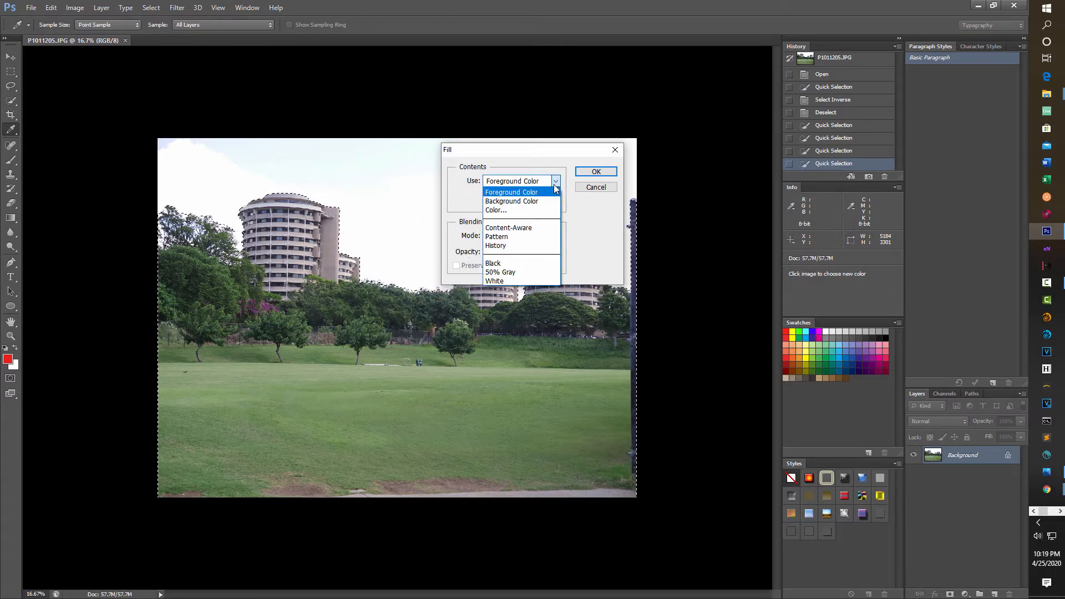
left_click(553, 189)
left_click(556, 182)
left_click(516, 208)
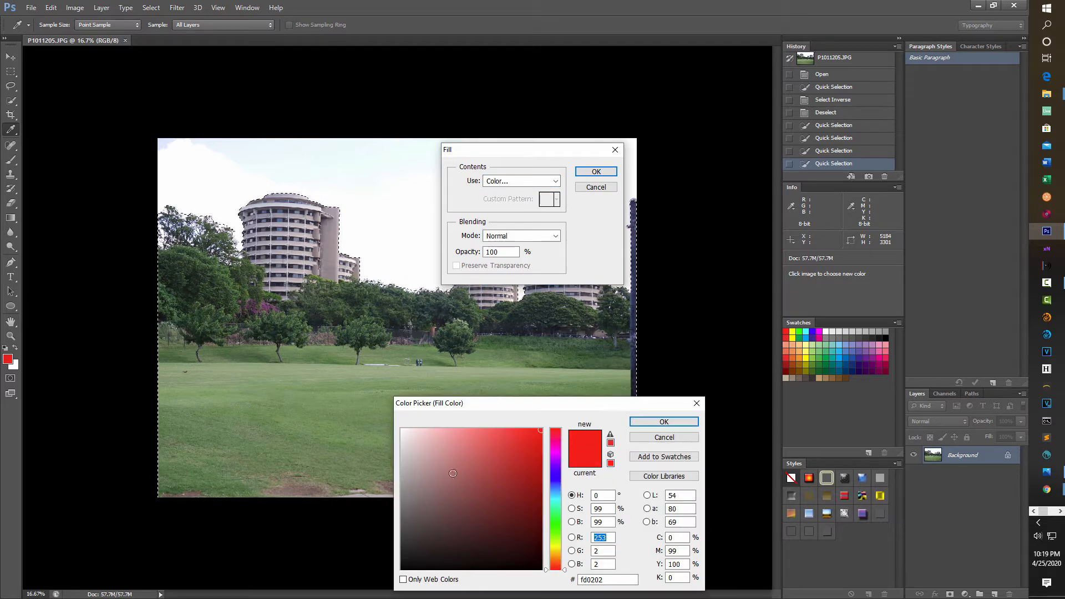
left_click_drag(530, 553, 543, 573)
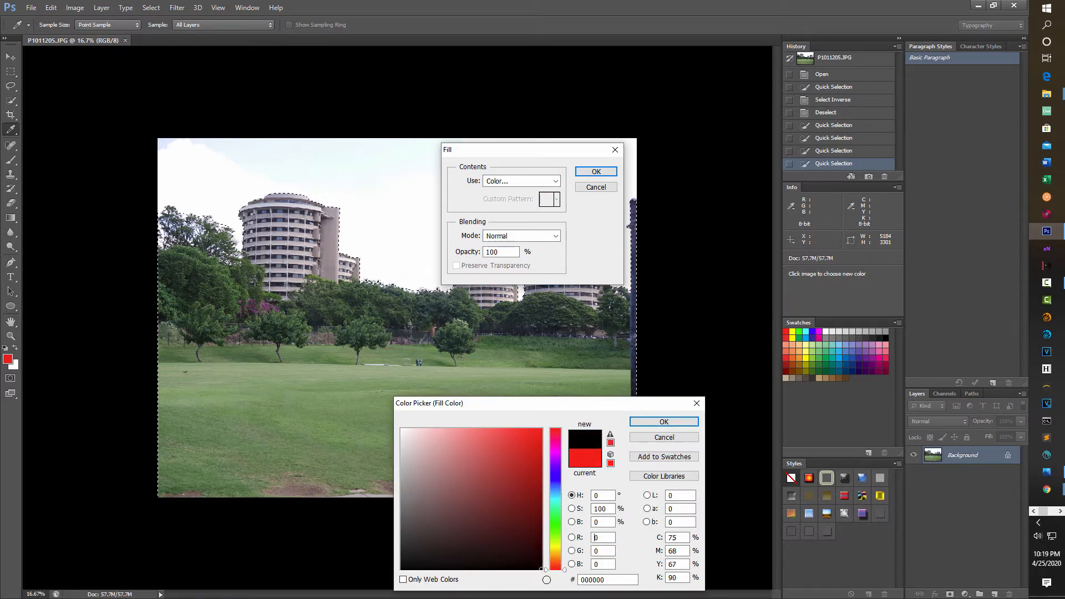
left_click(670, 423)
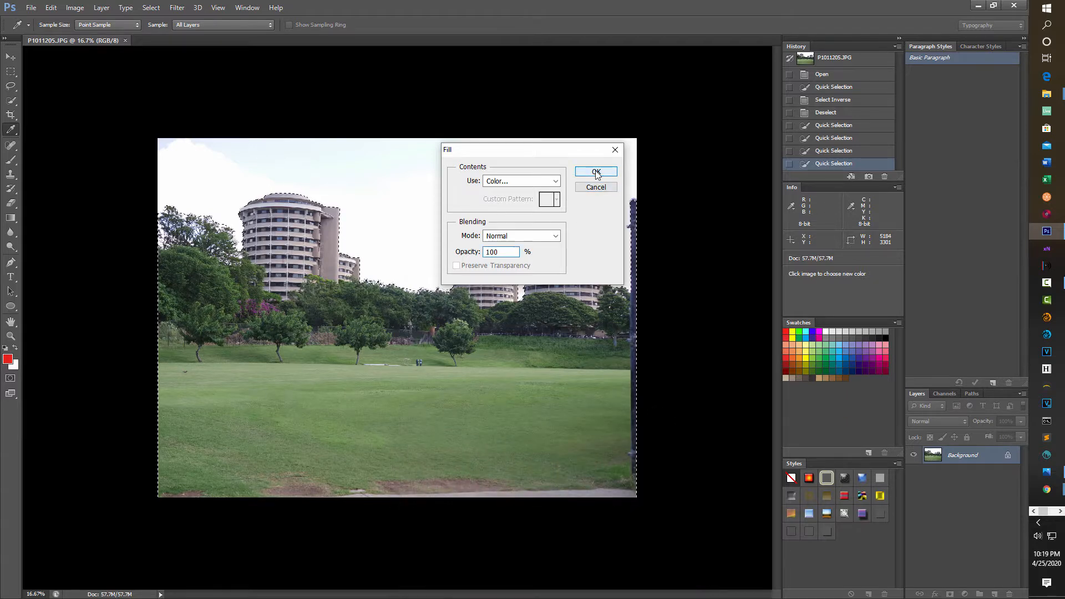
left_click(597, 174)
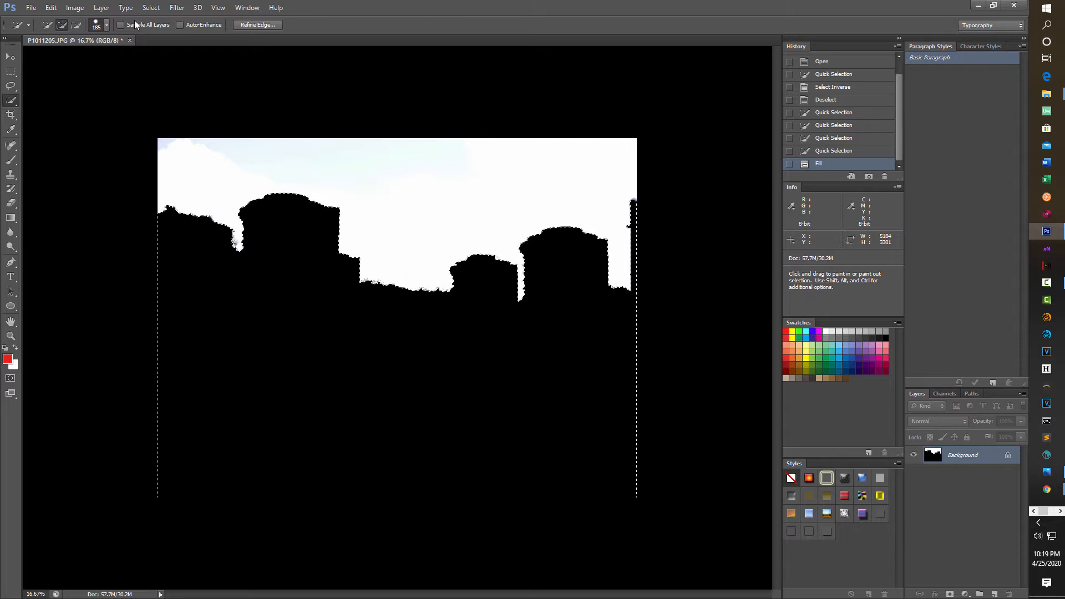
Invert the selection to the sky and cover it with a new solid color fill layer in white (ffffff)
left_click(151, 7)
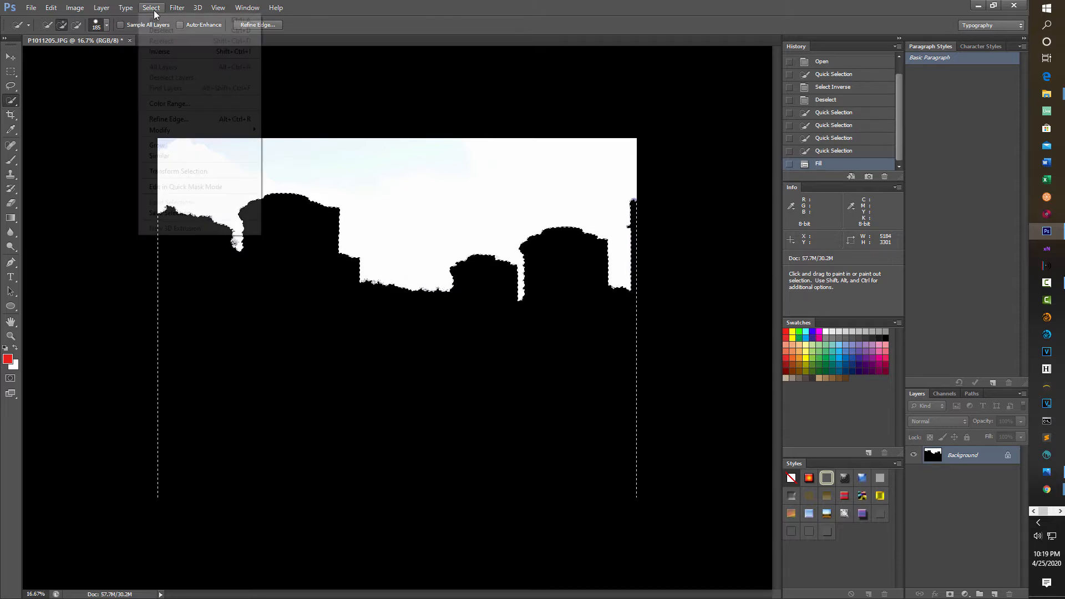
left_click(162, 51)
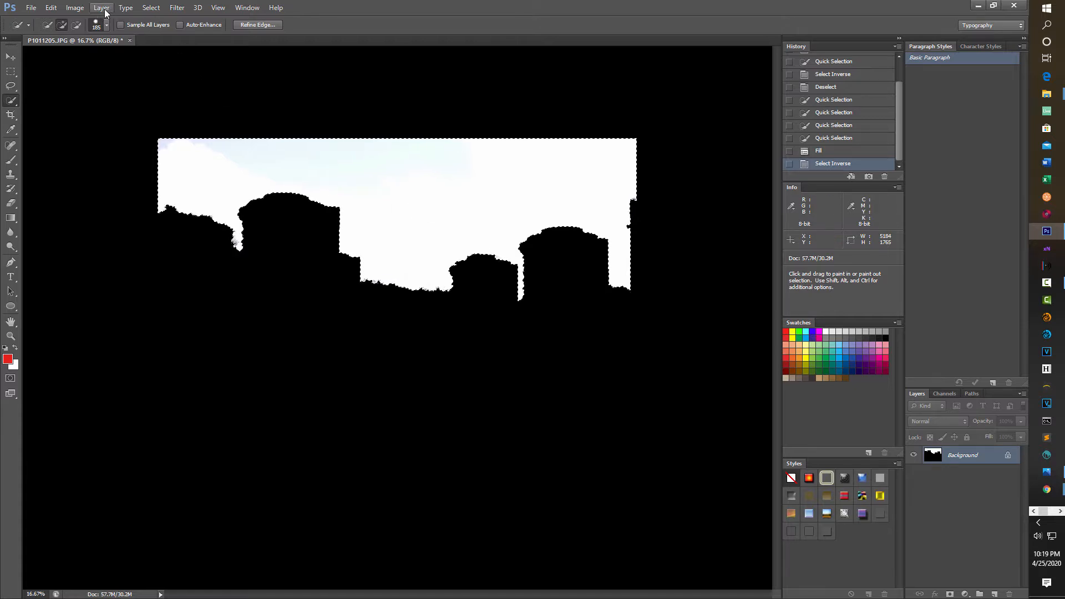
left_click(105, 8)
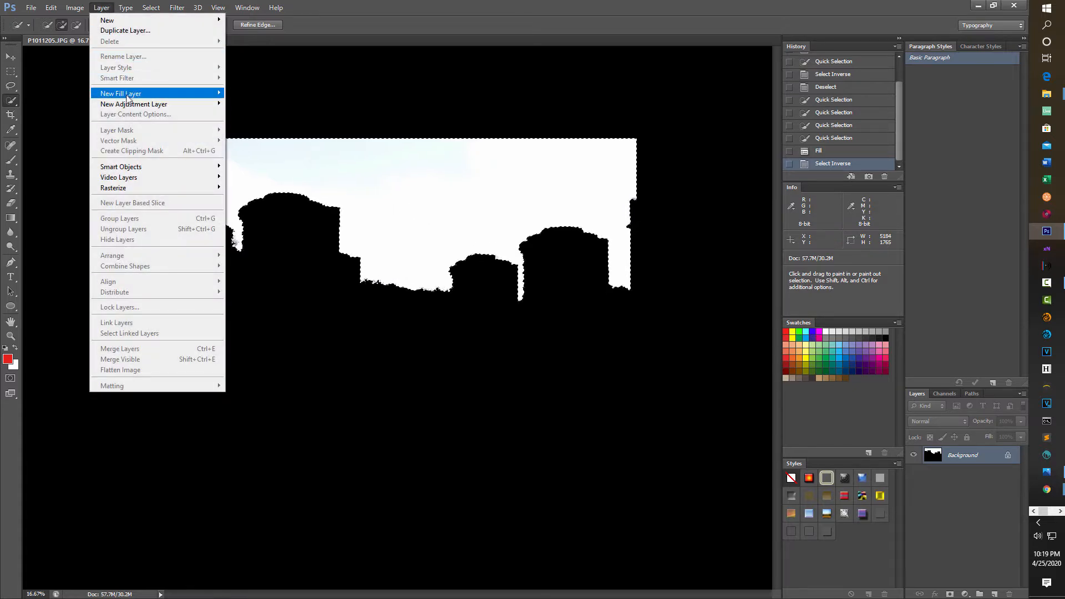
mouse_move(128, 97)
left_click(250, 94)
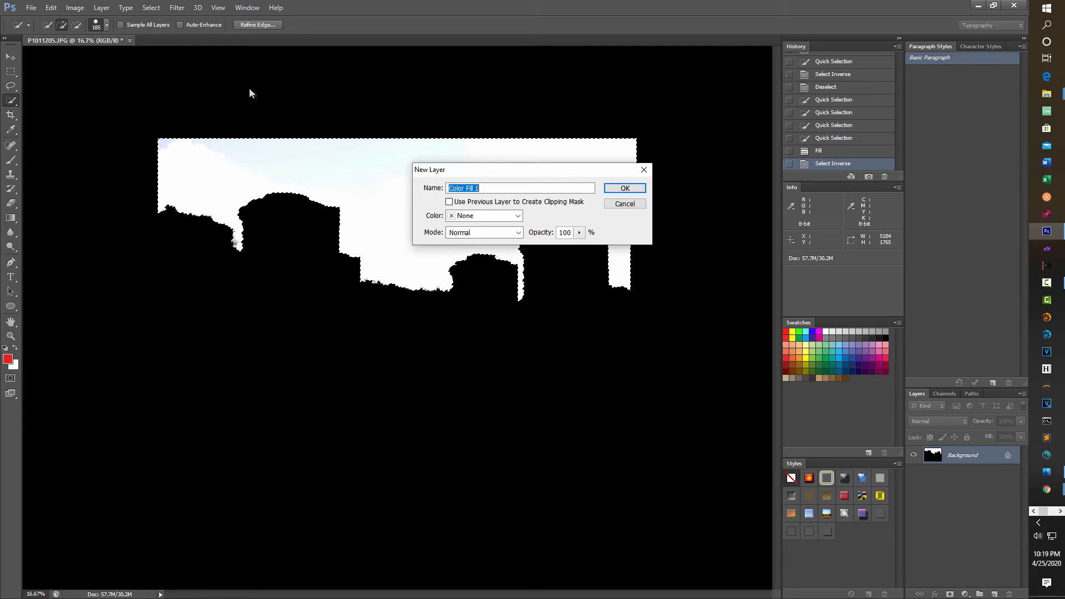
left_click(625, 188)
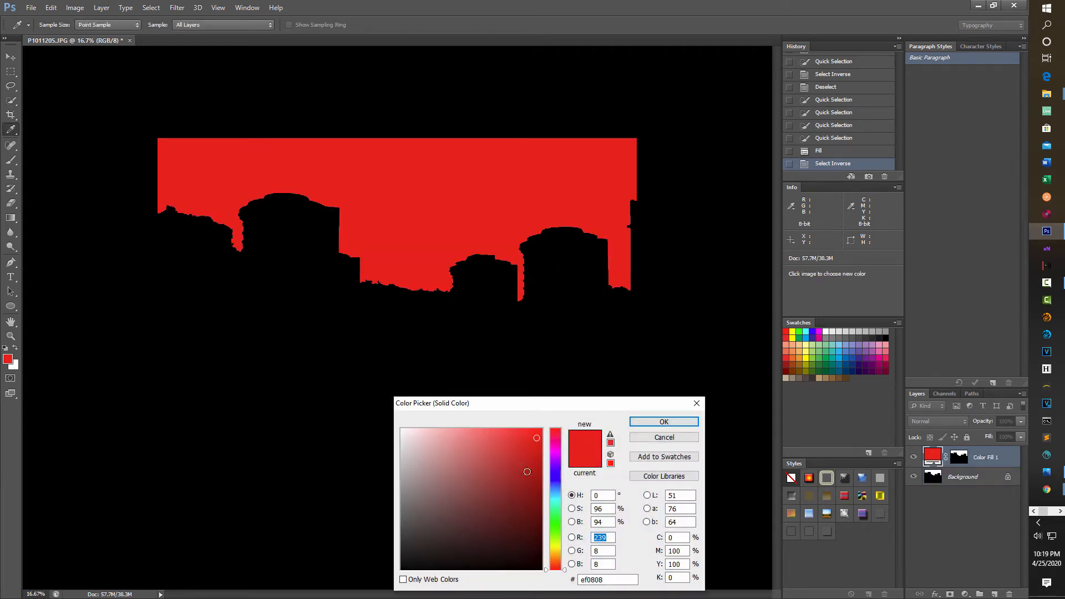
left_click_drag(405, 450, 398, 426)
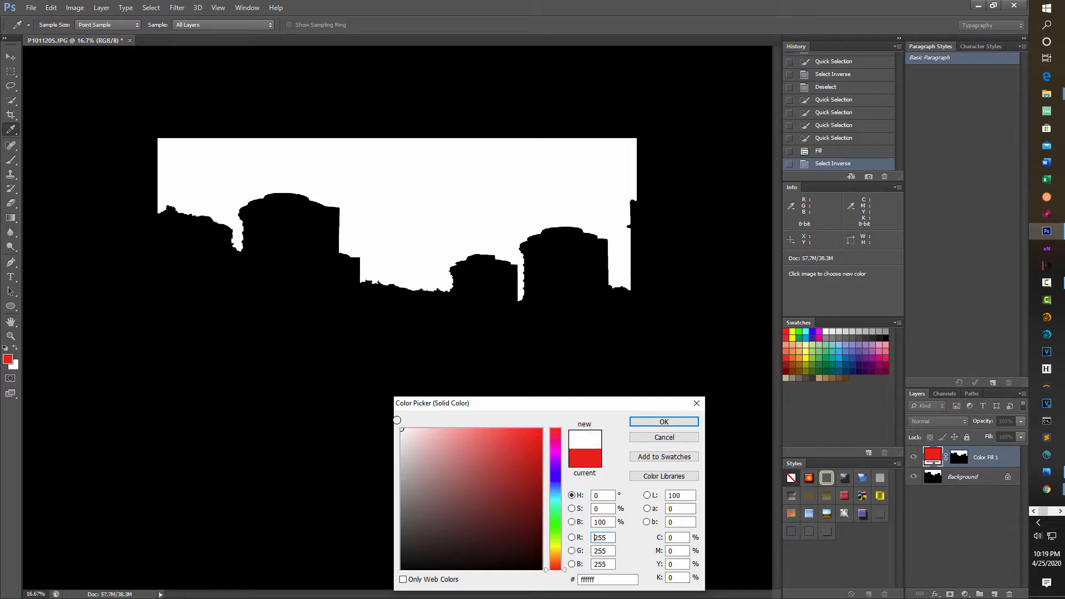
left_click(659, 423)
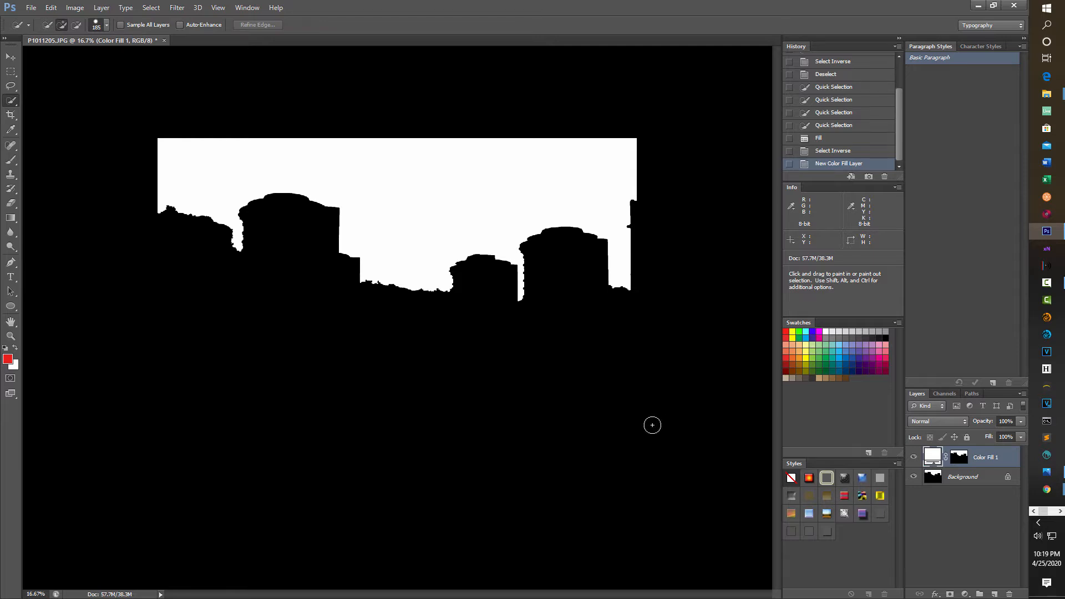
Save the black-and-white mask to the Desktop as a JPEG named clip_map at Maximum quality 12
left_click(32, 8)
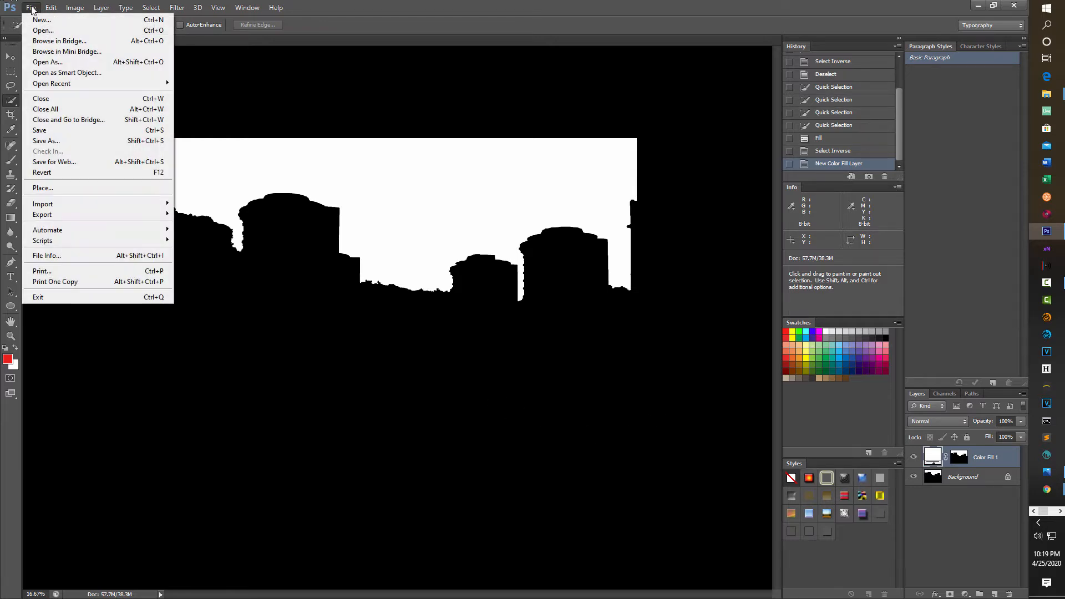
left_click(55, 142)
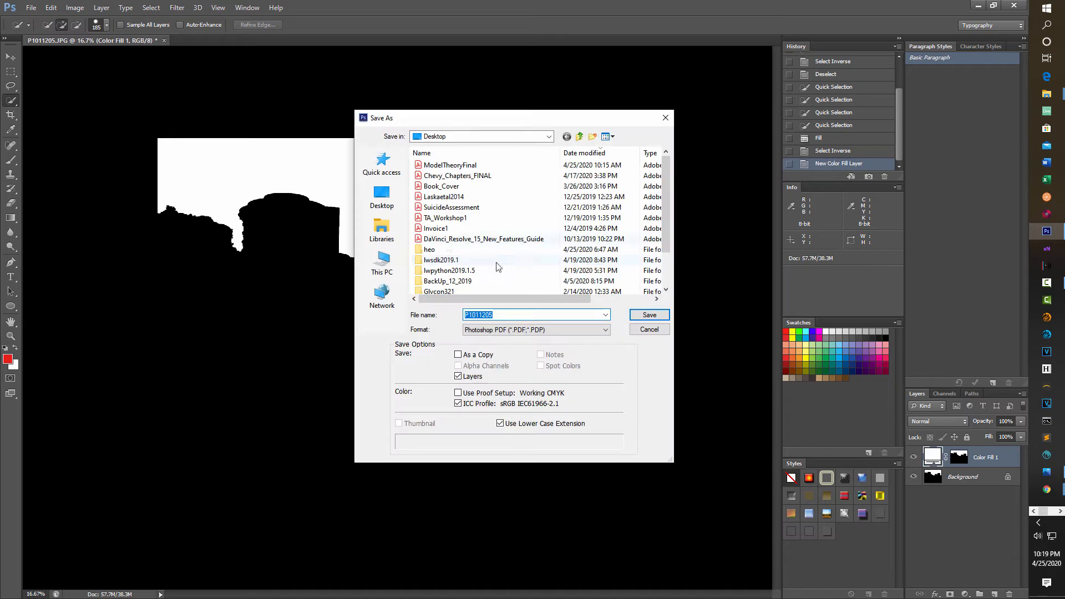
left_click(605, 329)
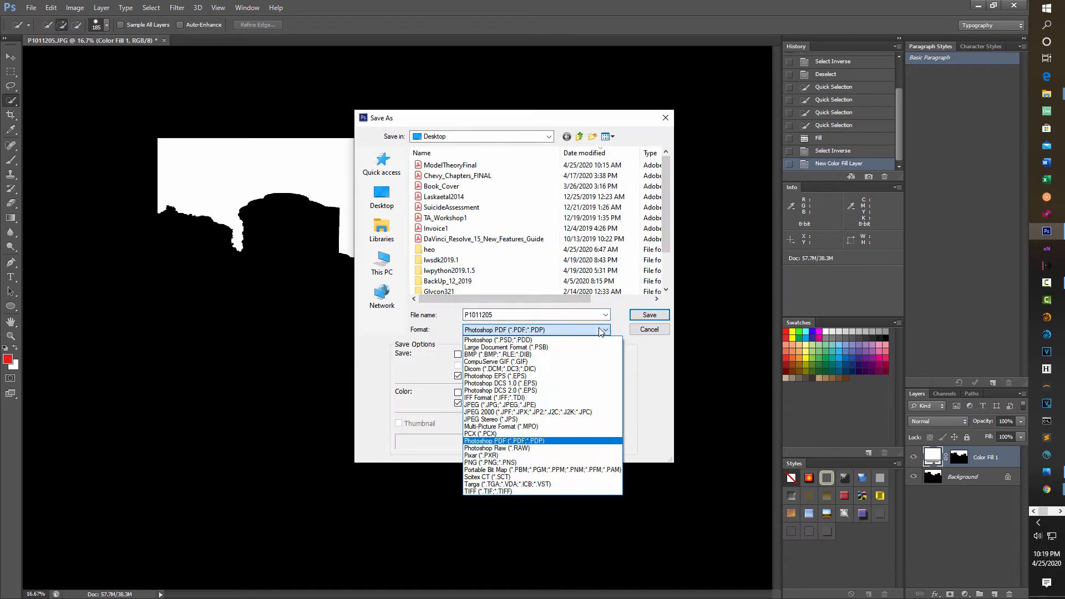
left_click(541, 405)
double_click(532, 314)
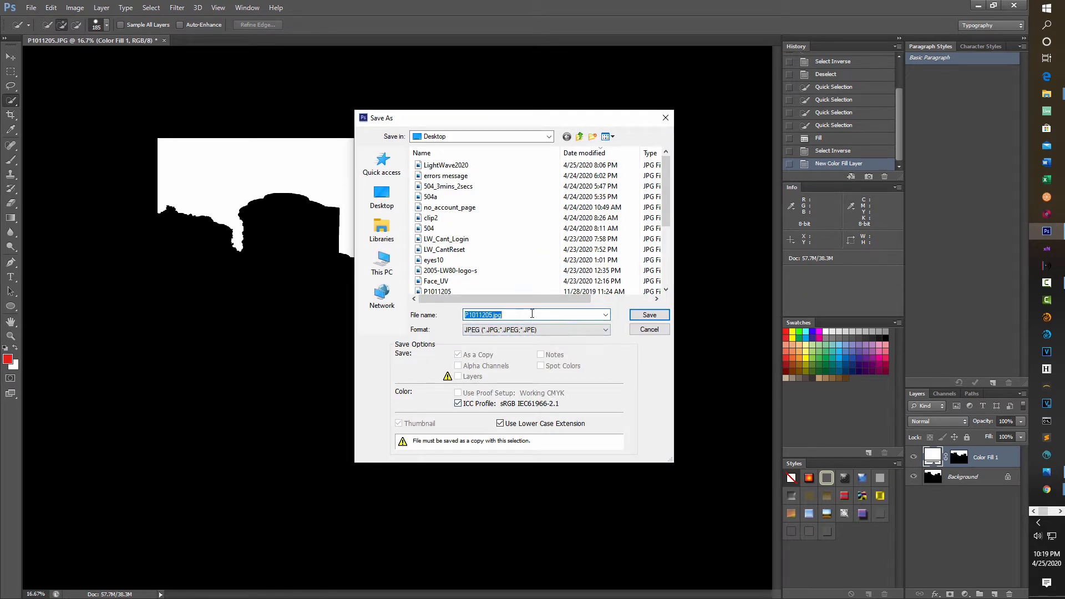
type("clip_map")
left_click(649, 314)
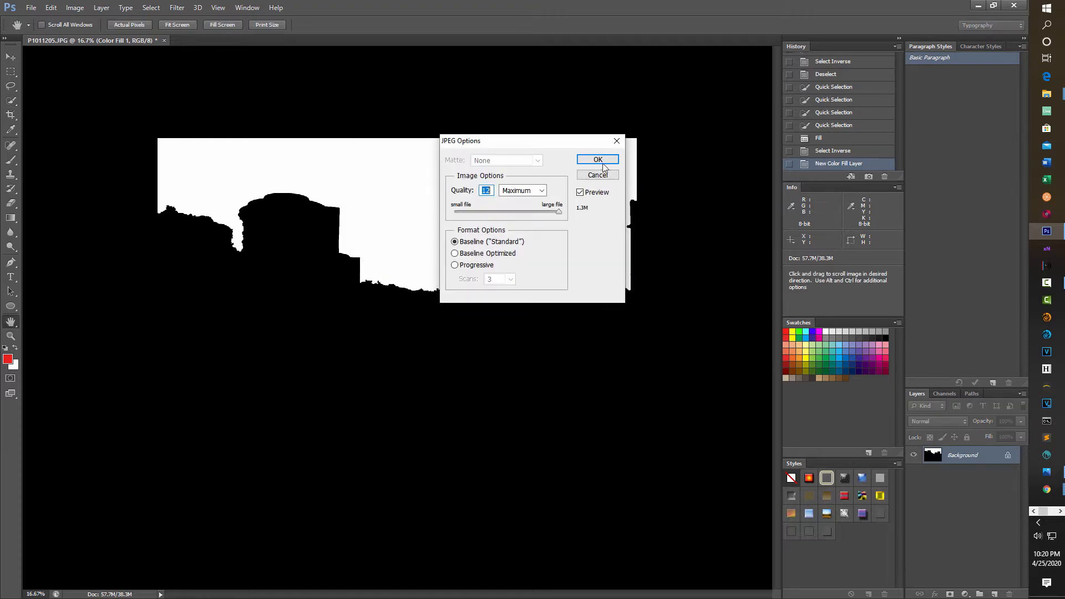
left_click(607, 159)
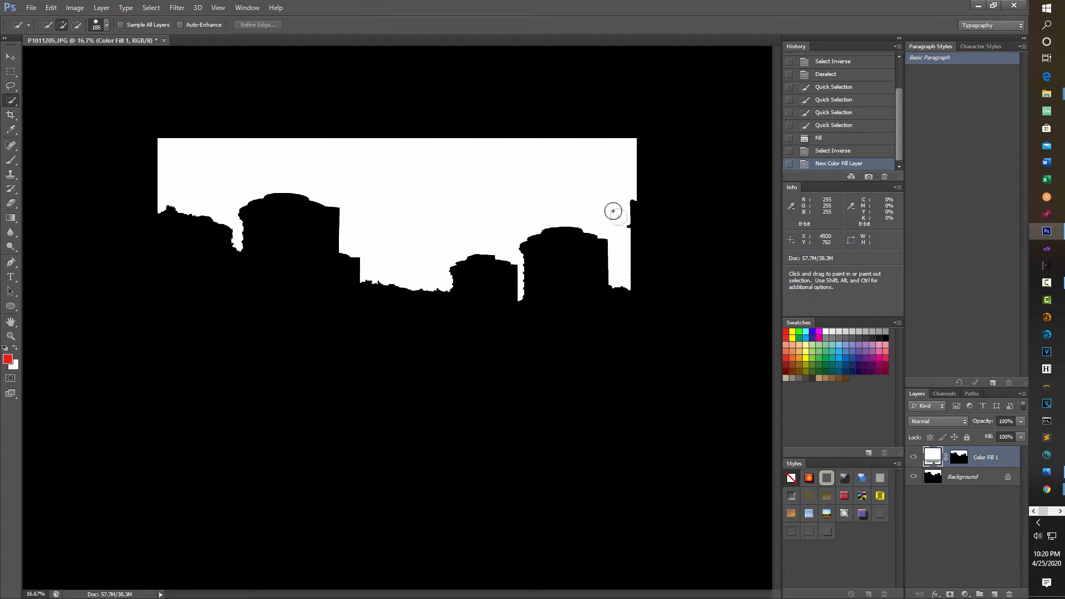
Switch to LightWave Layout and open the node graph of the main_wall surface from the Surface Editor
left_click(1061, 512)
mouse_move(1052, 95)
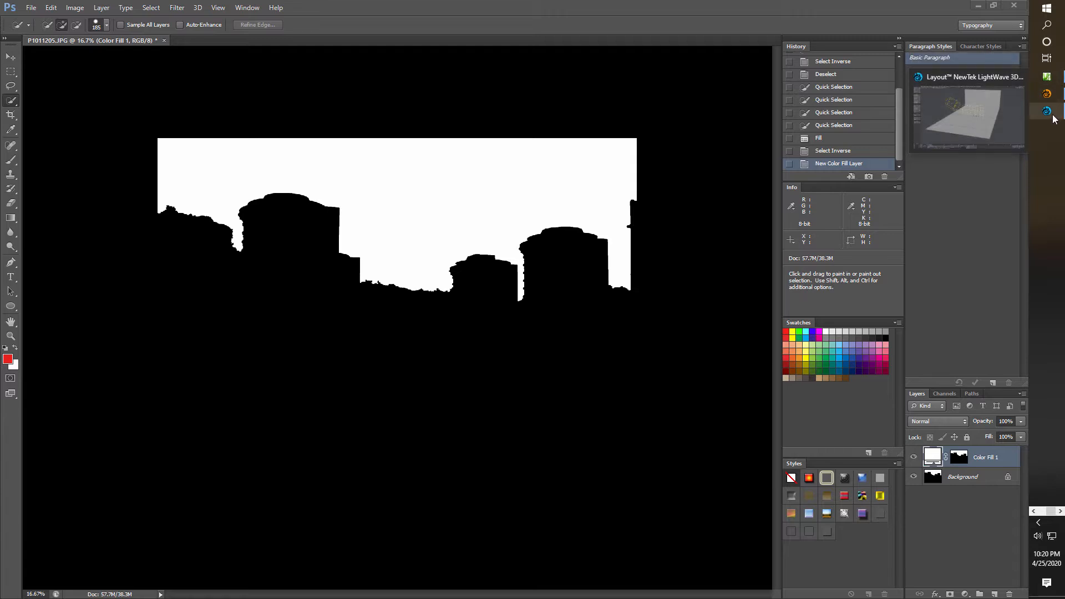
left_click(1054, 117)
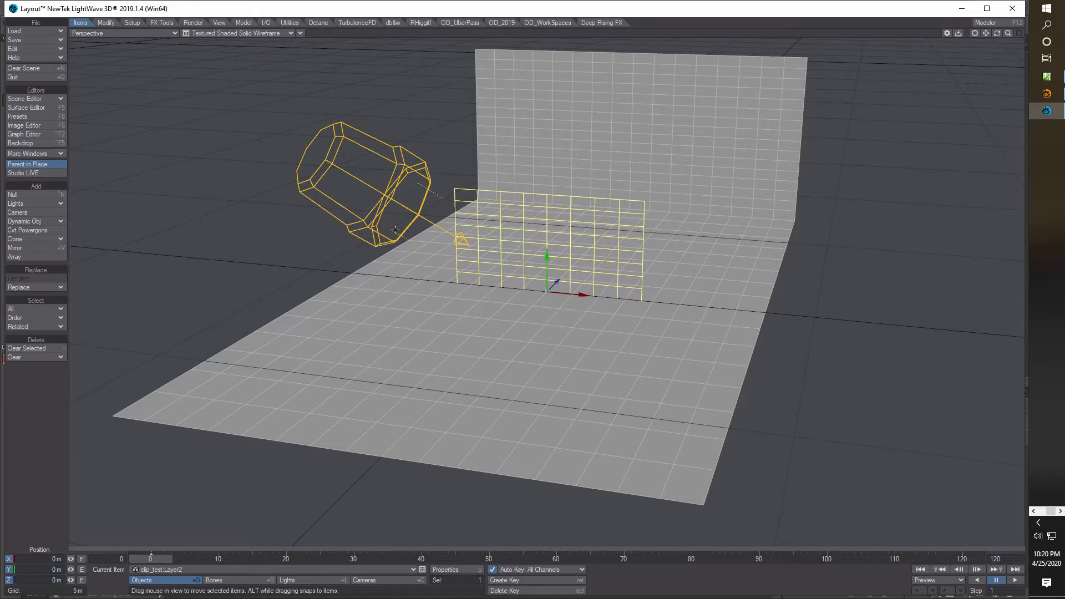
left_click(24, 107)
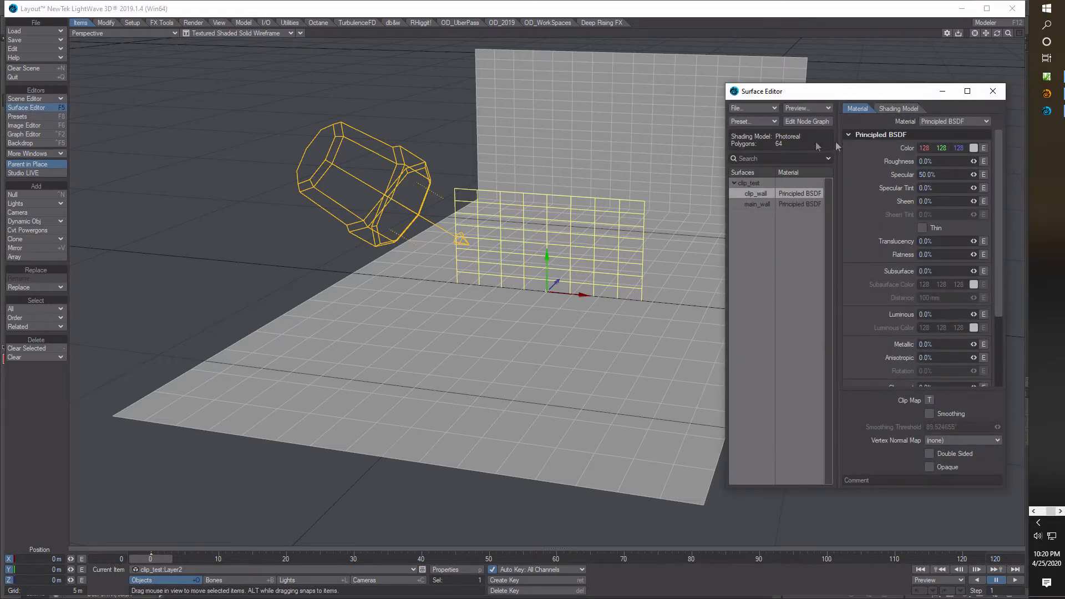
left_click(762, 205)
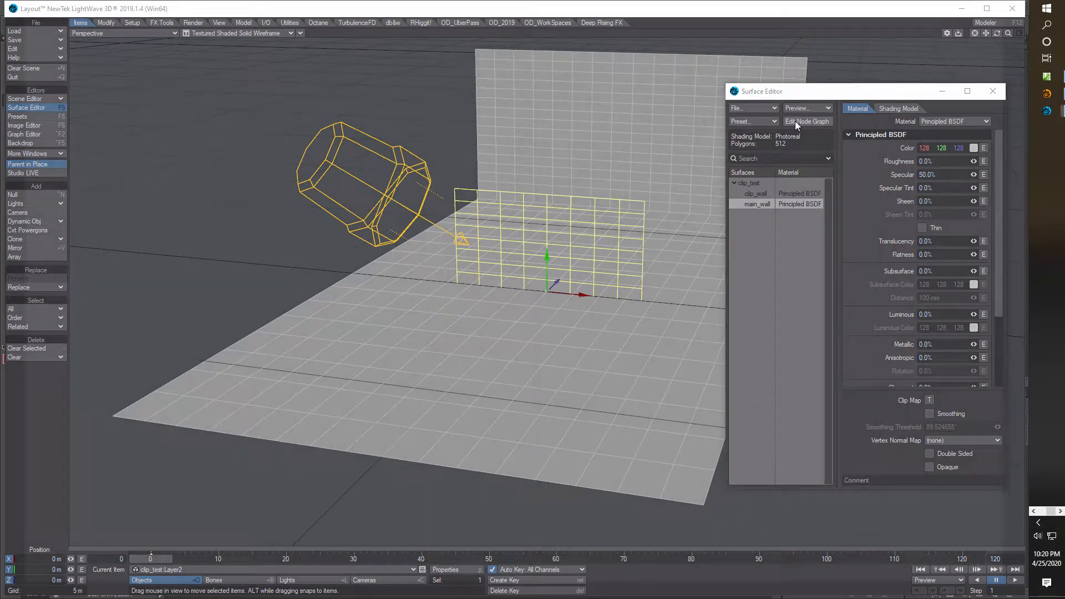
left_click(794, 121)
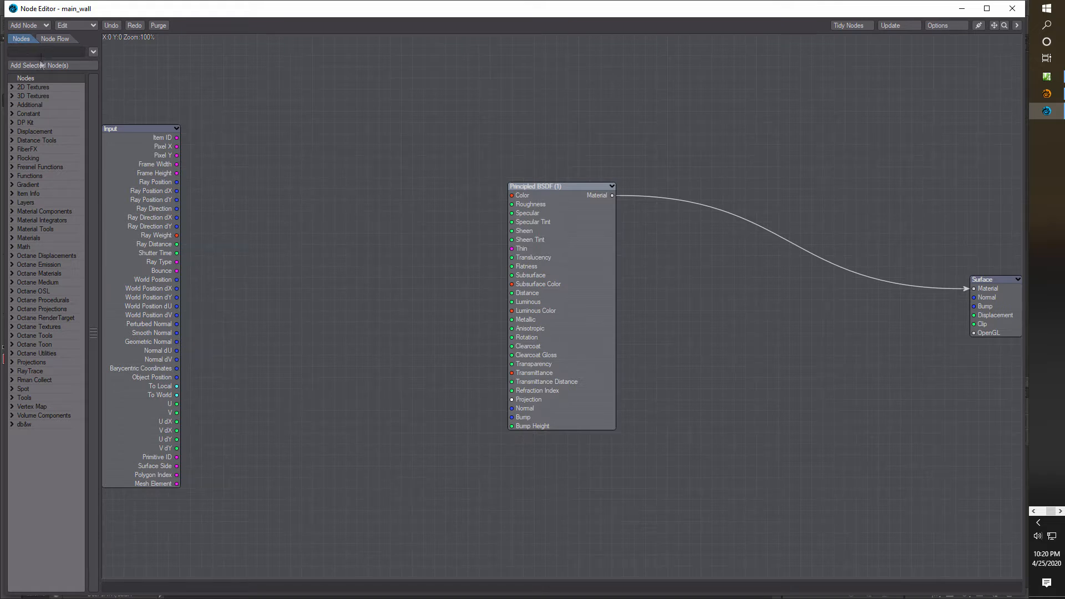
Add a CheckerBoard2D texture node to the main_wall graph and set its foreground color to white (255, 255, 255)
left_click(16, 87)
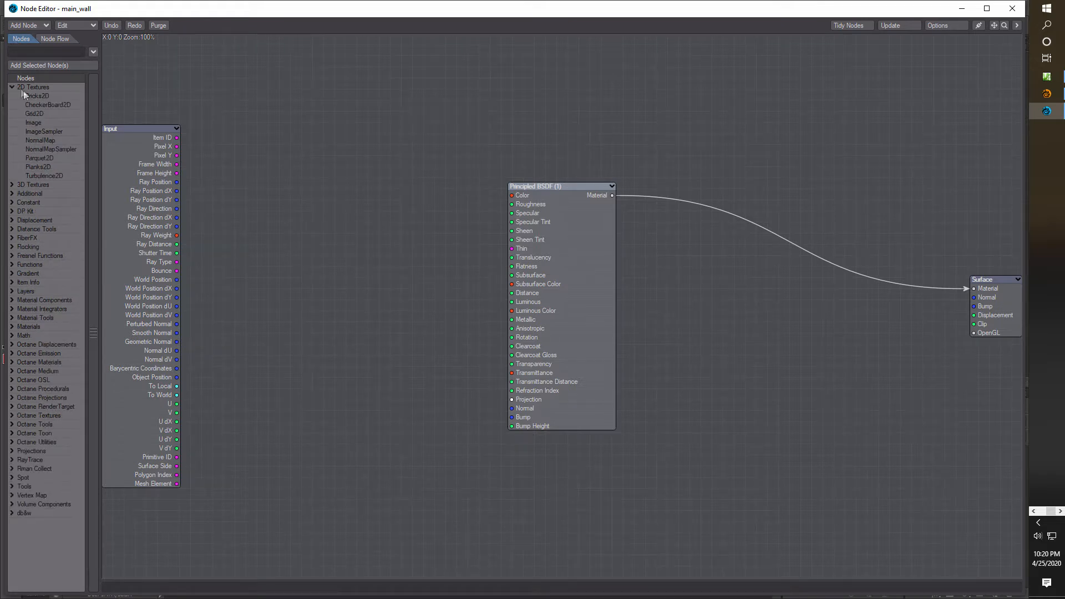
double_click(57, 104)
left_click_drag(544, 257, 372, 226)
double_click(372, 225)
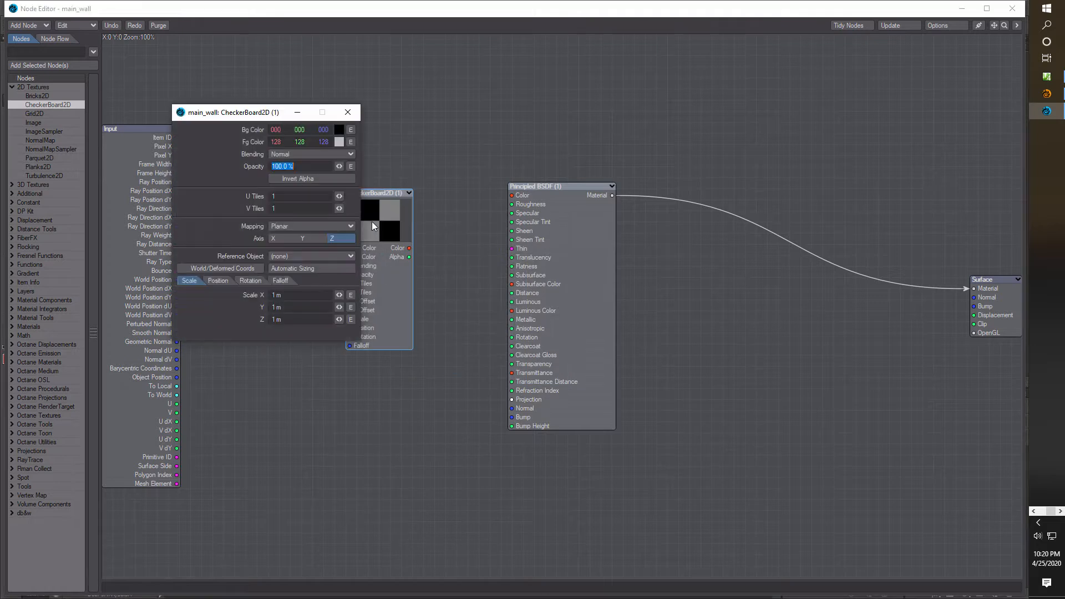
left_click(339, 140)
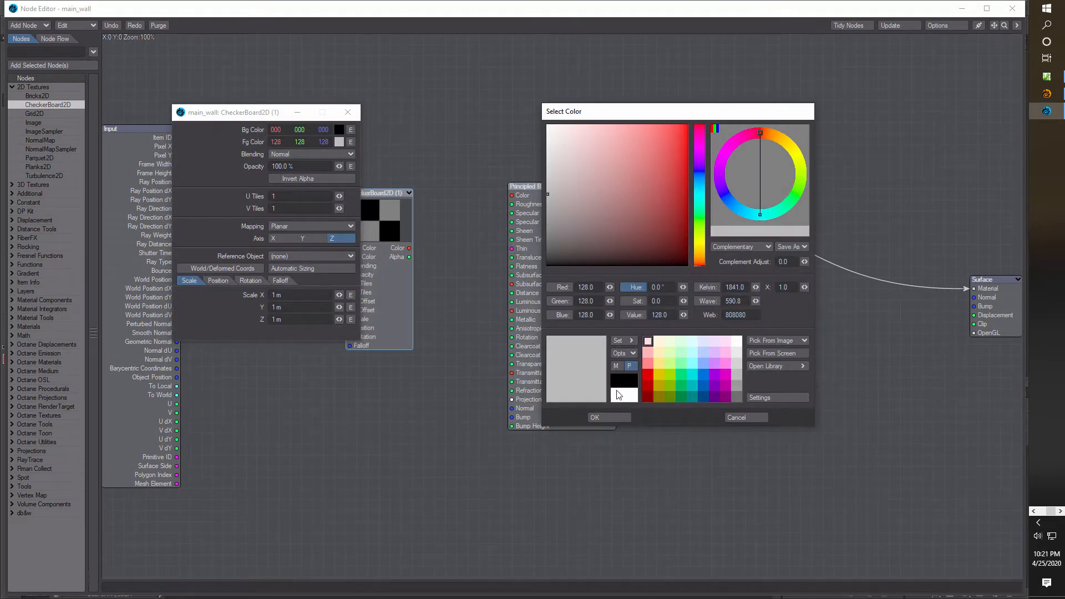
left_click(606, 418)
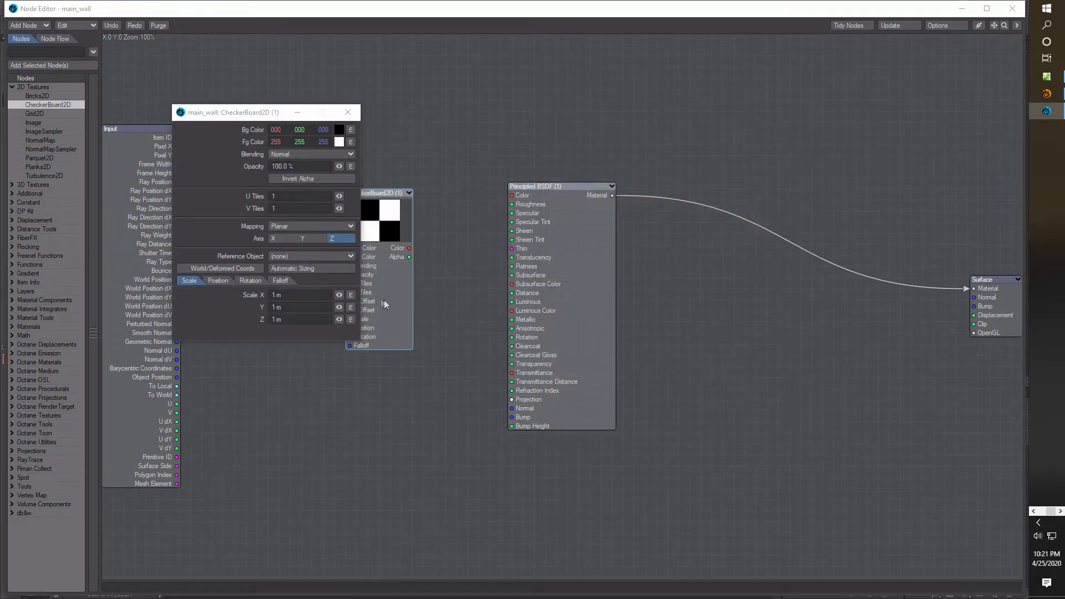
Set the checkerboard texture's mapping to Cubic, keeping the reference object at (none)
left_click(353, 257)
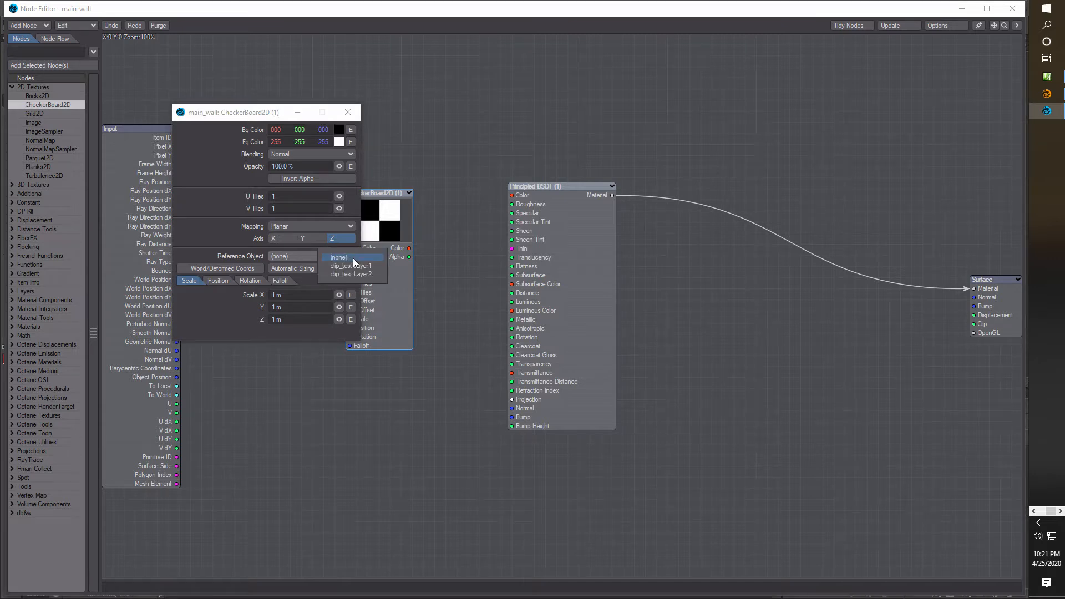
left_click(280, 254)
left_click(340, 226)
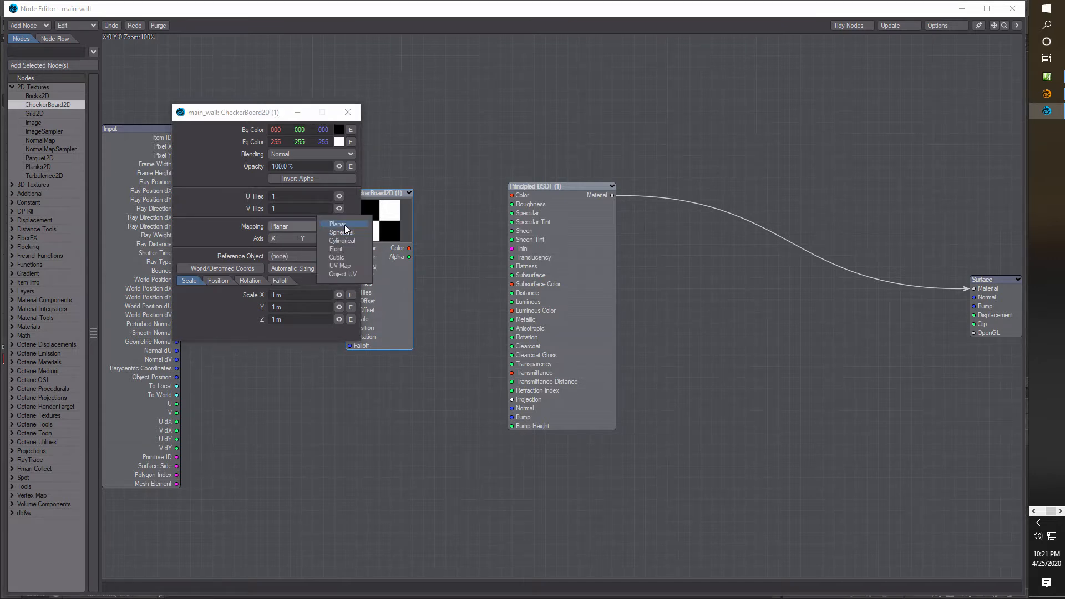
left_click(338, 257)
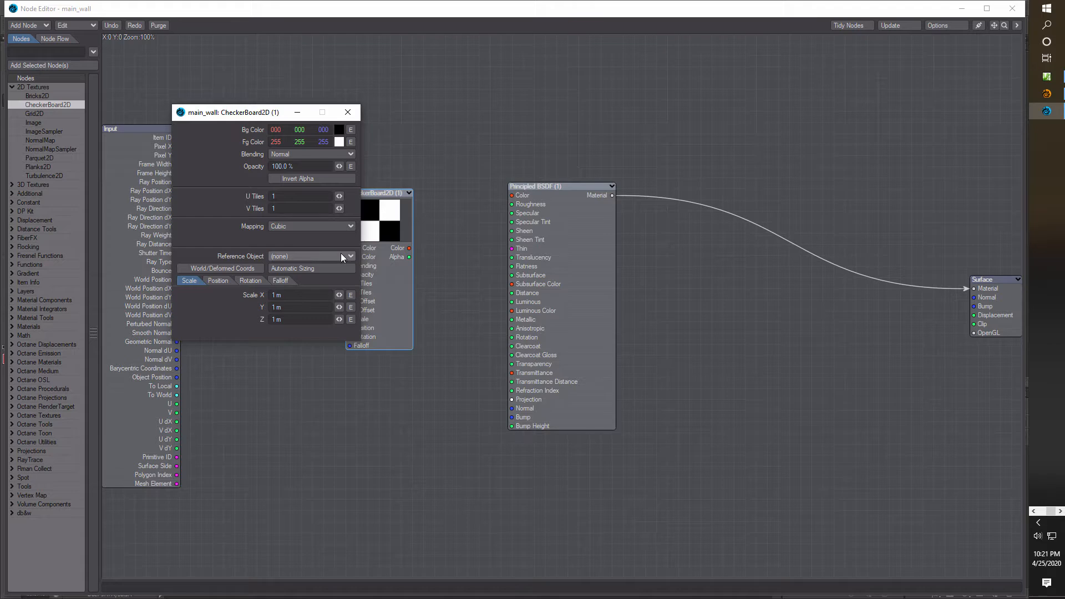
left_click(347, 112)
Connect the checkerboard's Color output to the Principled BSDF Color input and preview the scene with VPR
left_click_drag(409, 248, 512, 195)
left_click_drag(743, 14, 694, 317)
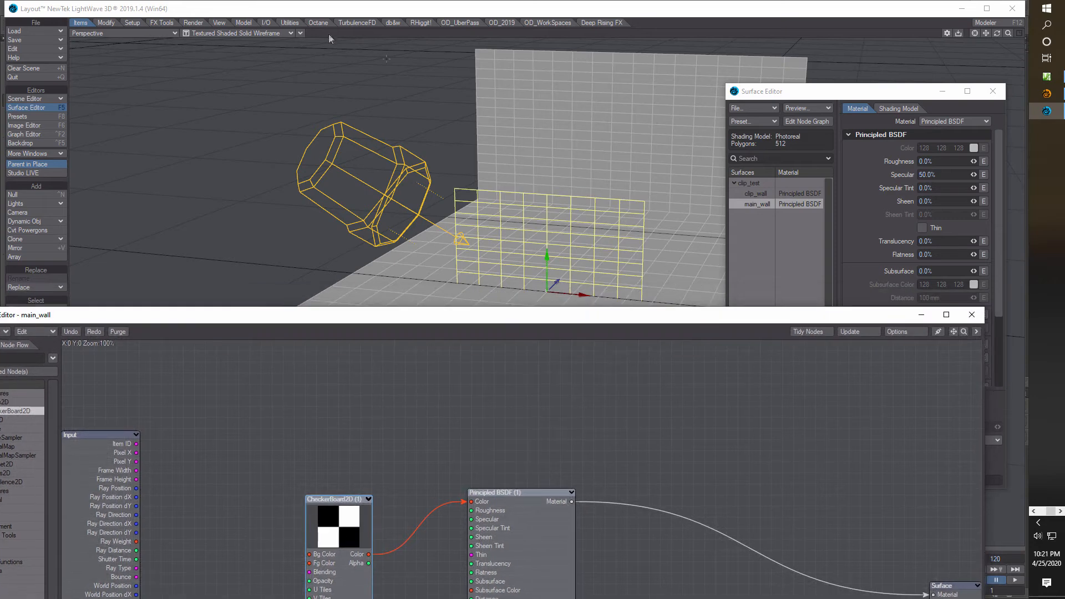
left_click(289, 30)
left_click(274, 79)
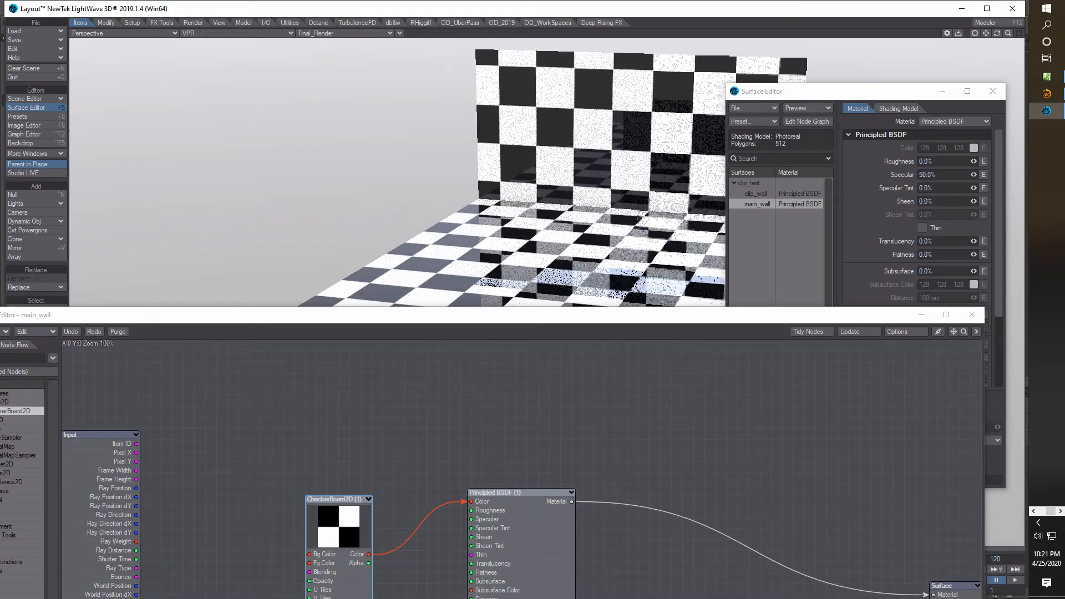
Set the checkerboard's U Tiles and V Tiles to 2 and close the main_wall node graph
left_click_drag(574, 320, 557, 176)
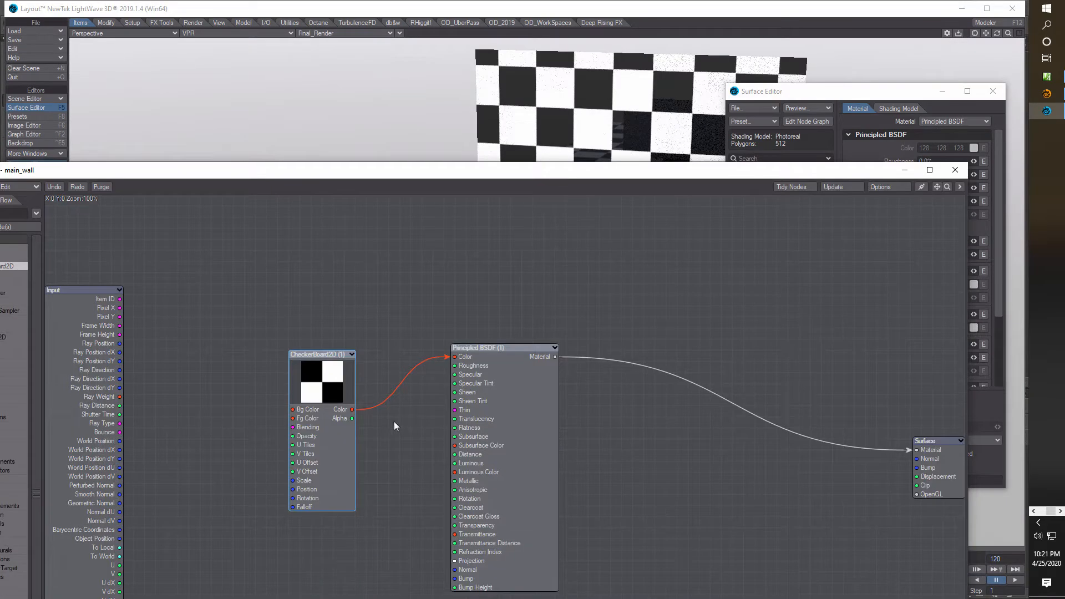
double_click(340, 448)
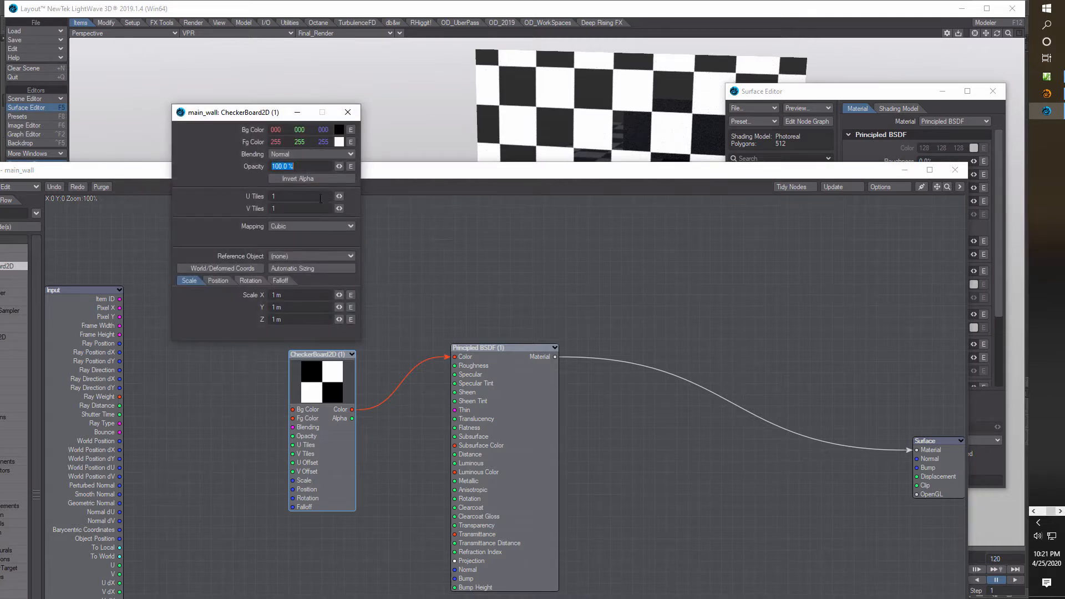
left_click(318, 197)
type("2")
left_click(291, 209)
type("2")
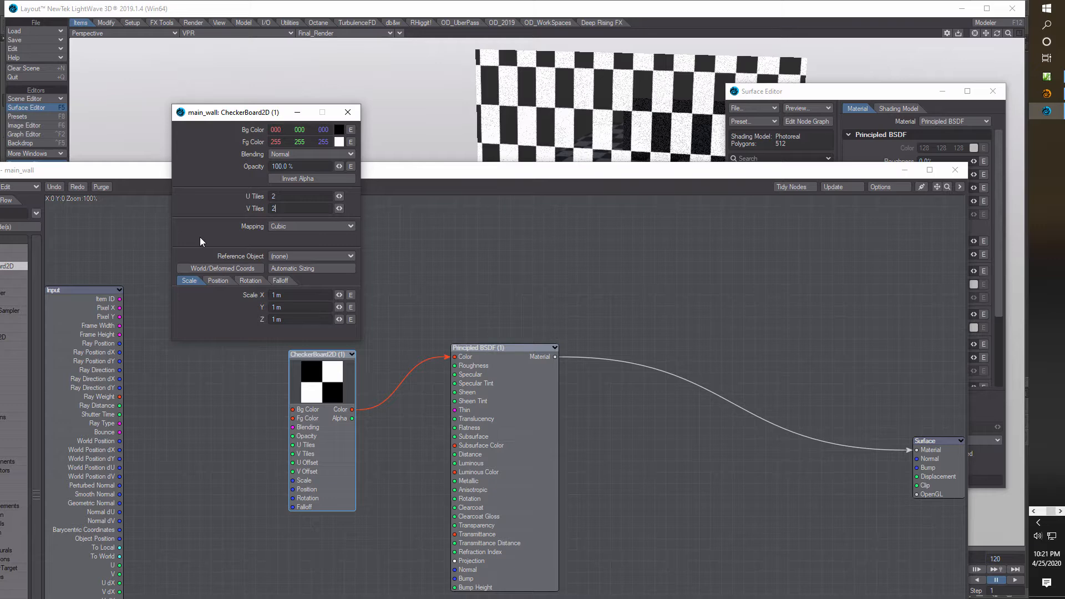
left_click(348, 112)
left_click(955, 169)
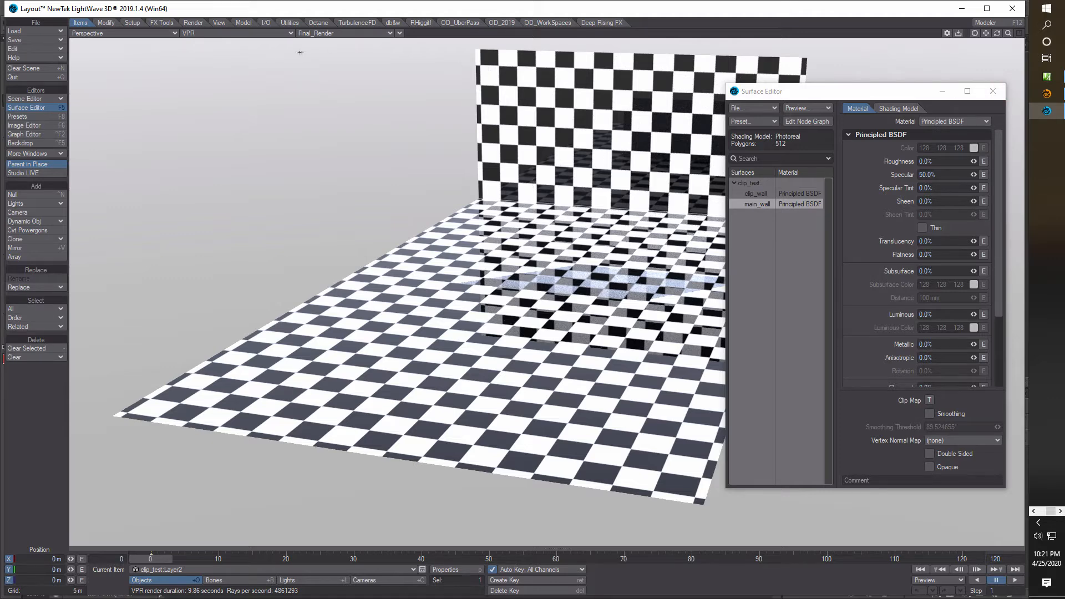
Return the viewport to Textured Shaded Solid Wireframe, put the Surface Editor away and select the camera
left_click(286, 34)
left_click(284, 66)
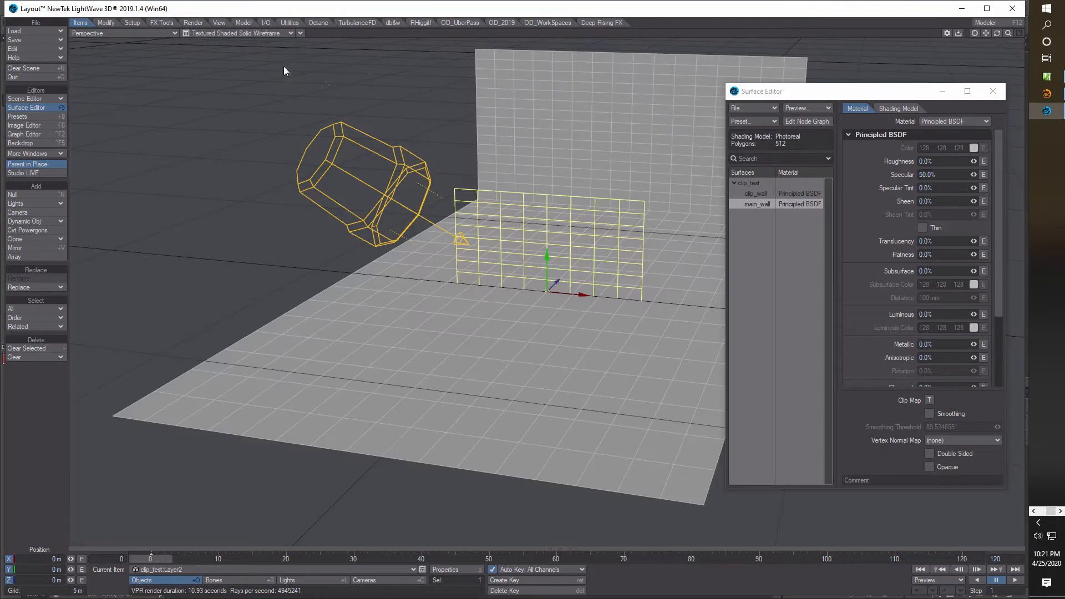
left_click(941, 91)
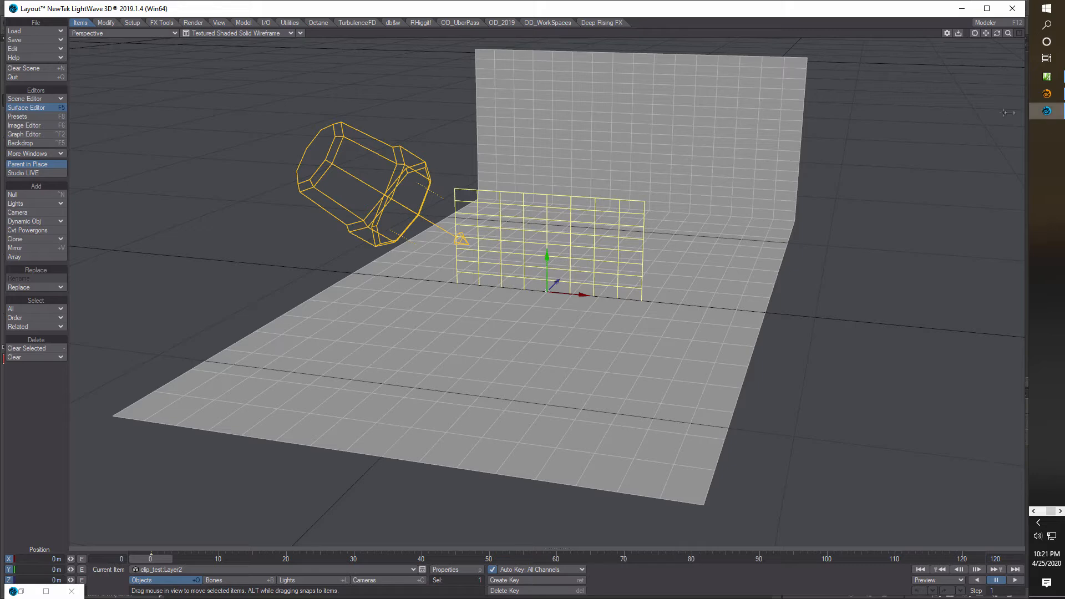
left_click_drag(997, 34, 889, 36)
left_click(364, 580)
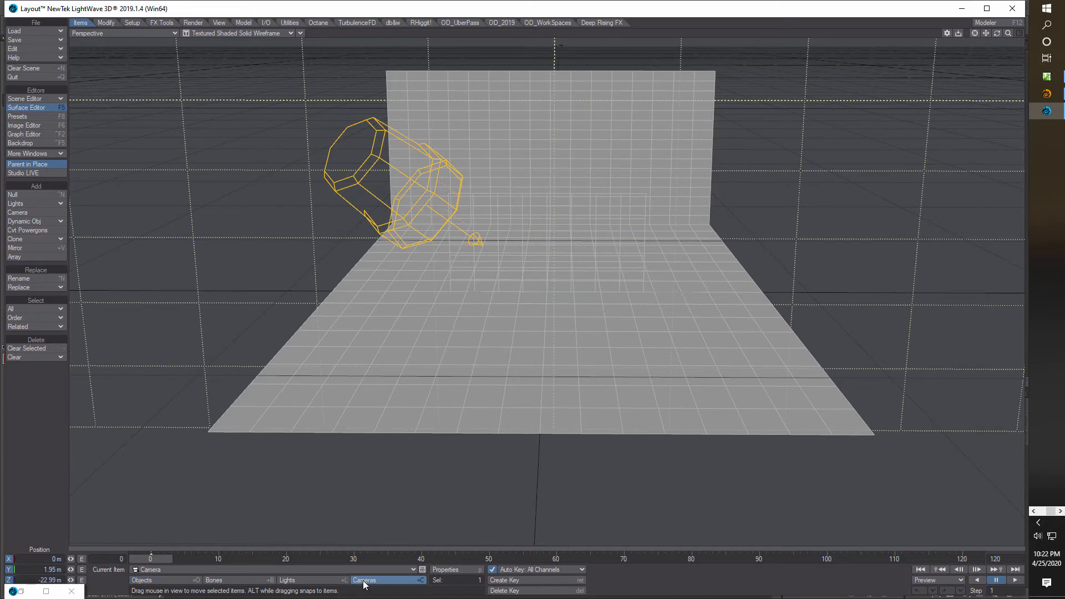
Open the clip_wall surface's node graph and move the Principled BSDF node closer to the Surface node
left_click(35, 107)
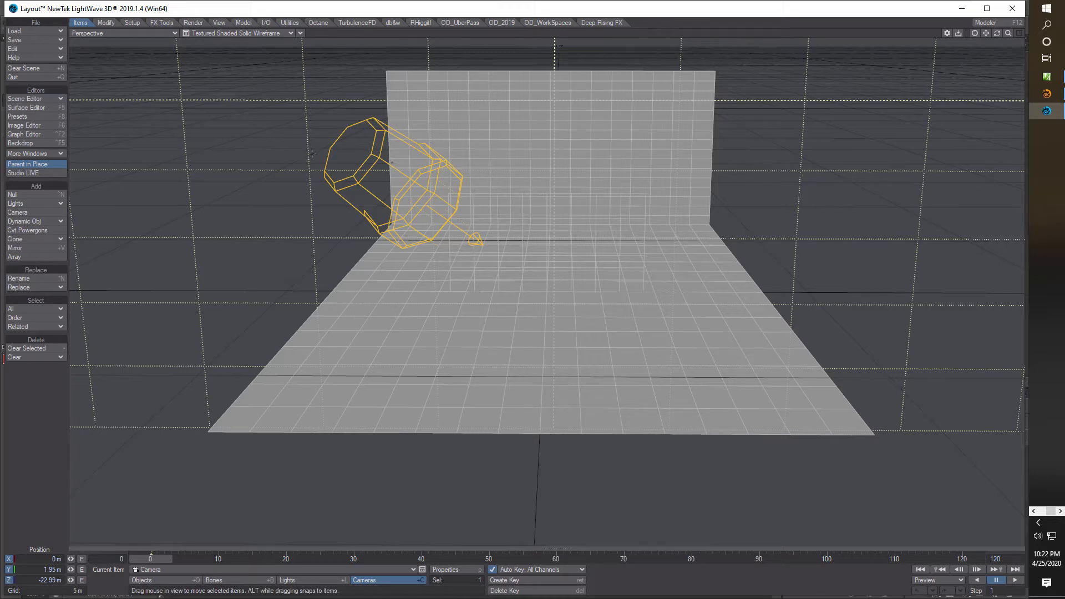
left_click(42, 107)
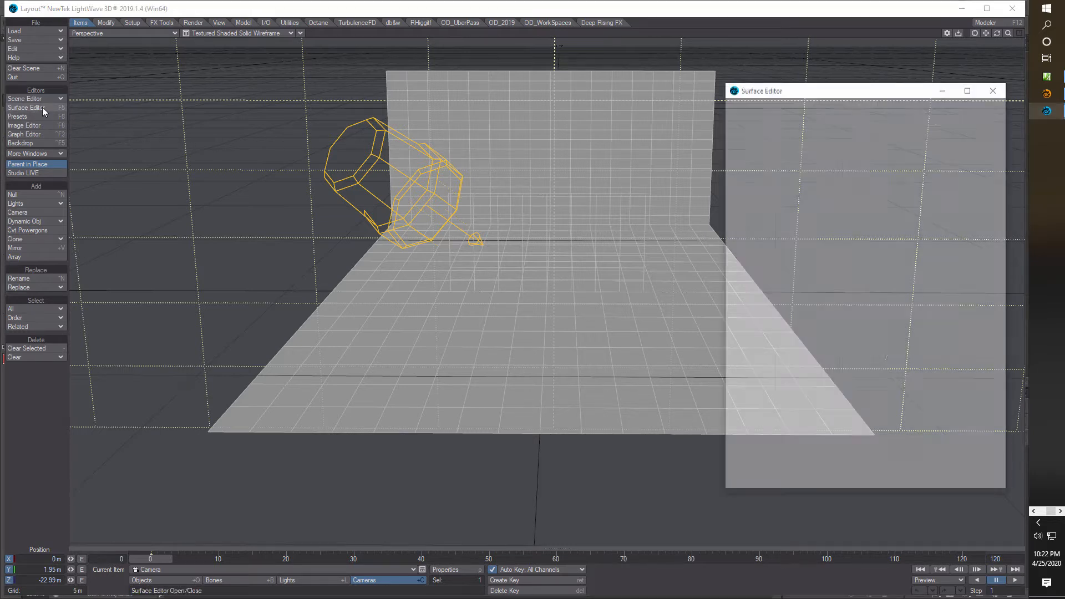
left_click(783, 191)
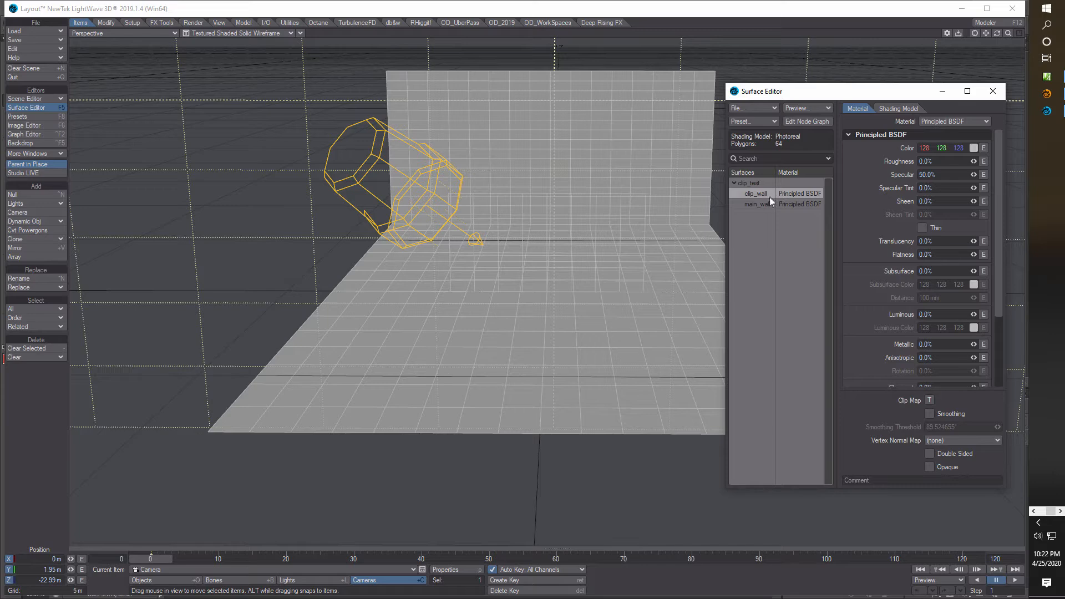
double_click(791, 193)
left_click_drag(591, 248, 727, 278)
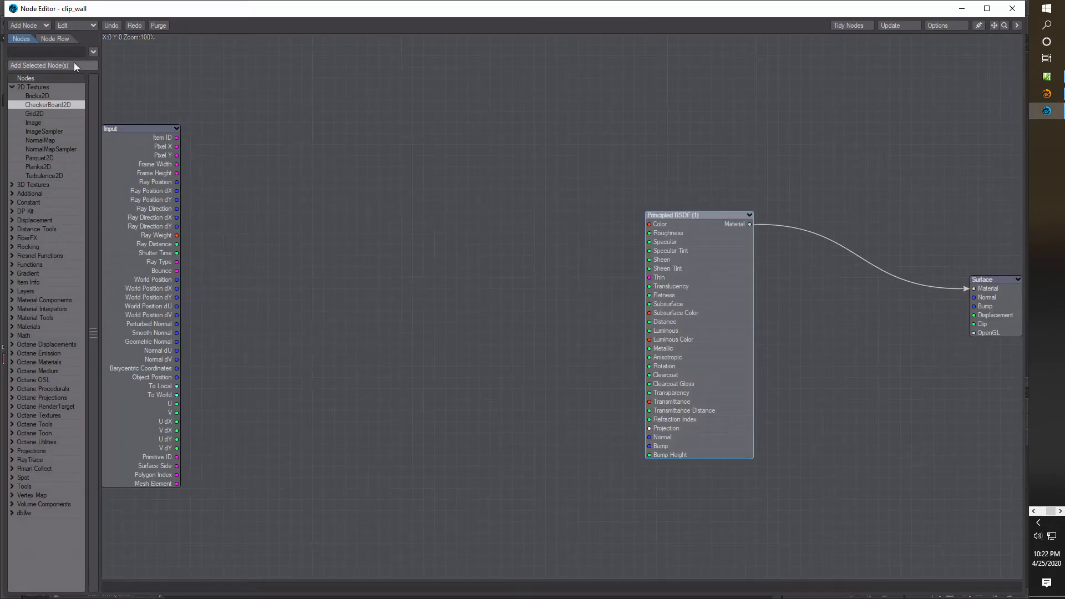
Find the 2D Textures Image node, add it to the clip_wall graph and open its properties
left_click(57, 50)
type("image")
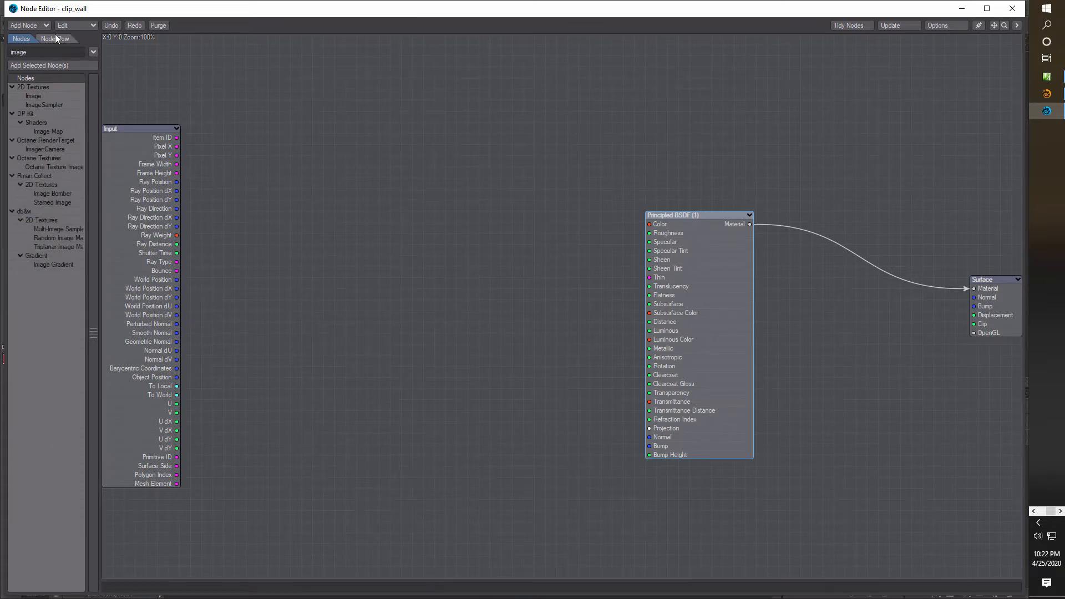
double_click(54, 98)
double_click(569, 253)
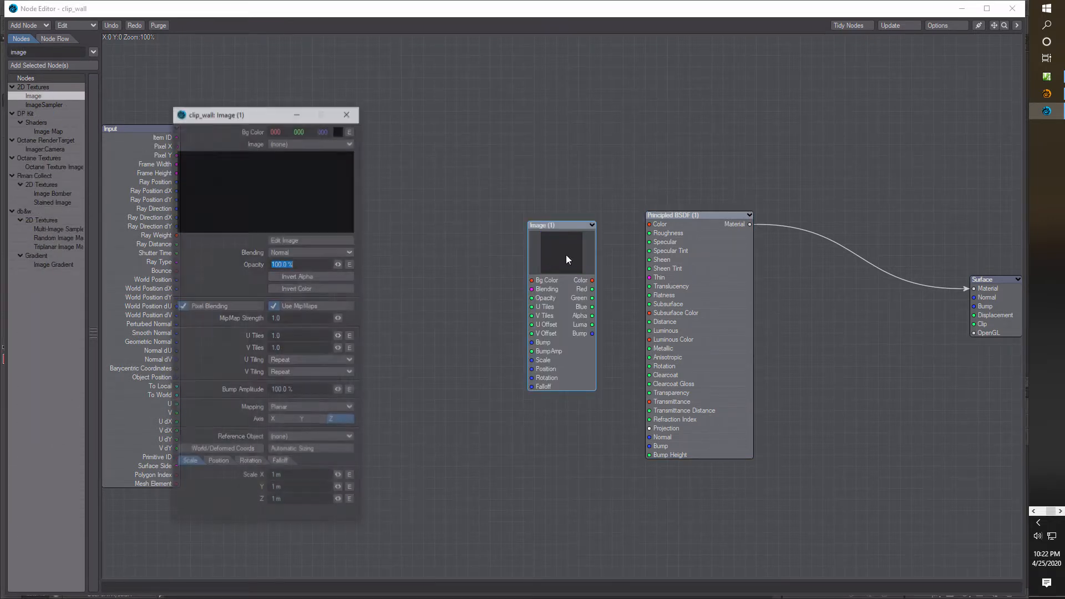
Load the park photo P1011205 from the Desktop into the Image node
left_click(351, 141)
left_click(354, 148)
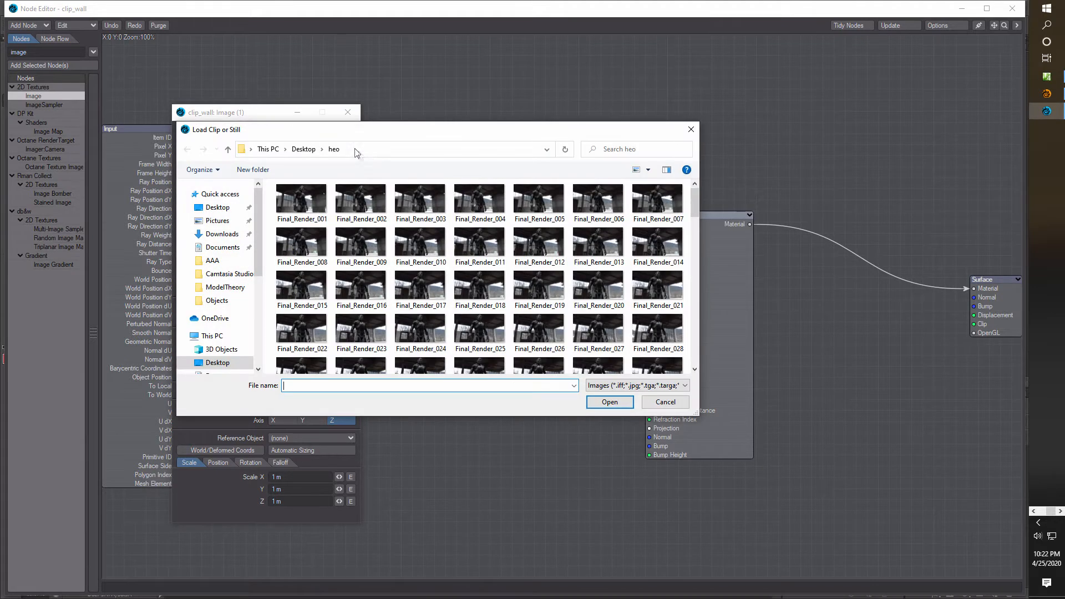
left_click(200, 209)
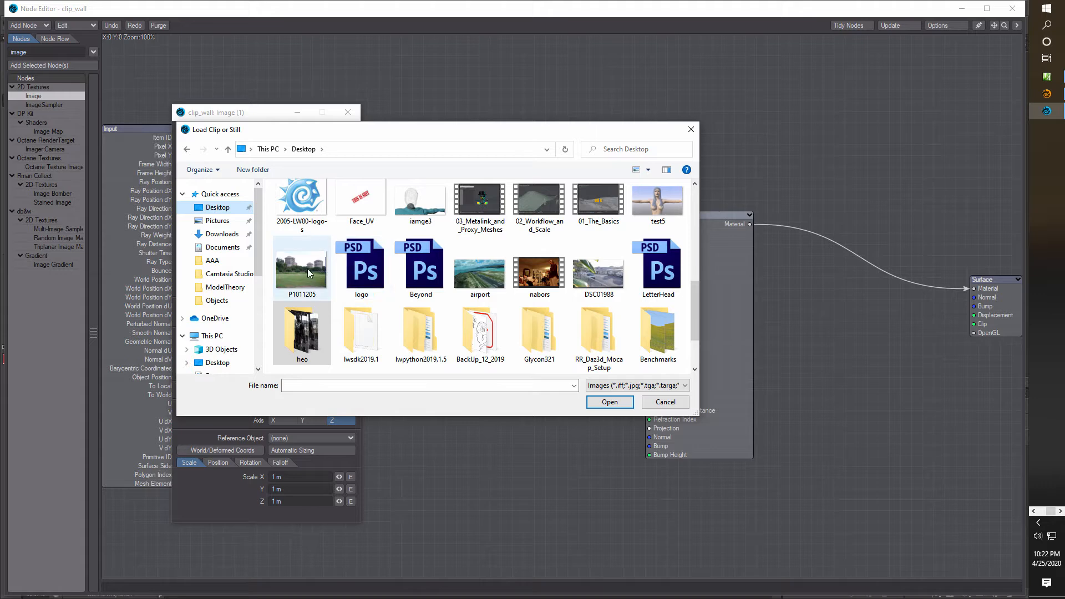
left_click(307, 272)
left_click(611, 402)
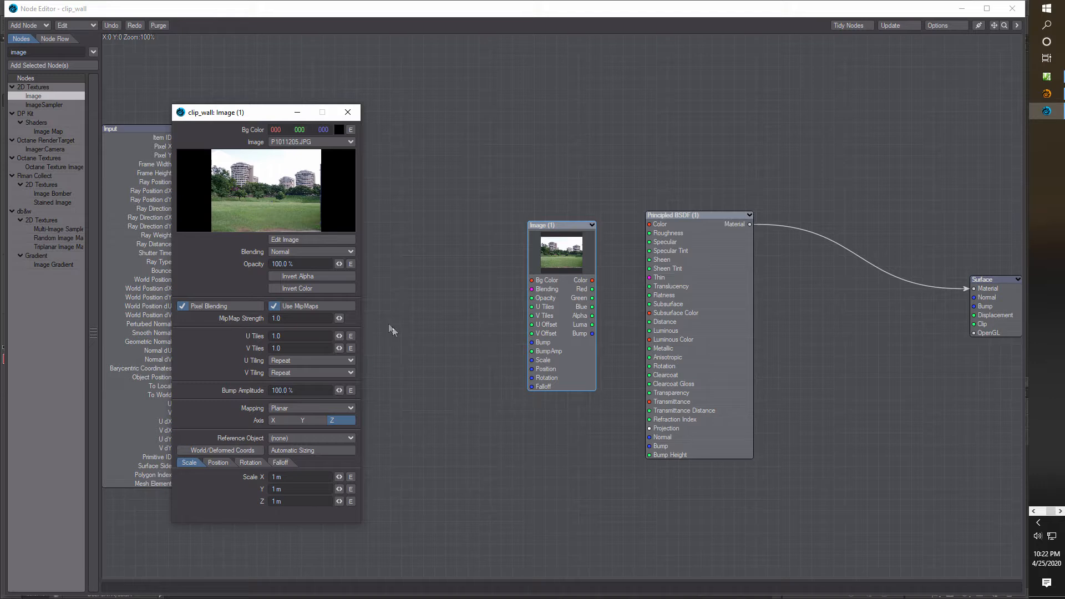
Disable Pixel Blending, set the mapping to Front with Fixed Time Projection enabled, and use Camera as the reference camera
left_click(184, 304)
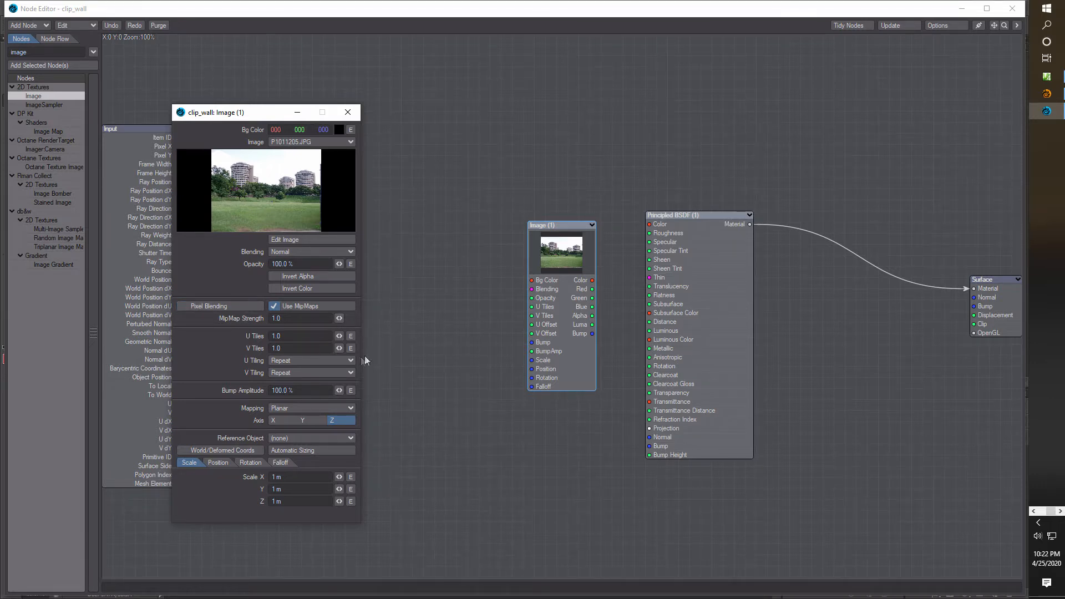
left_click(350, 409)
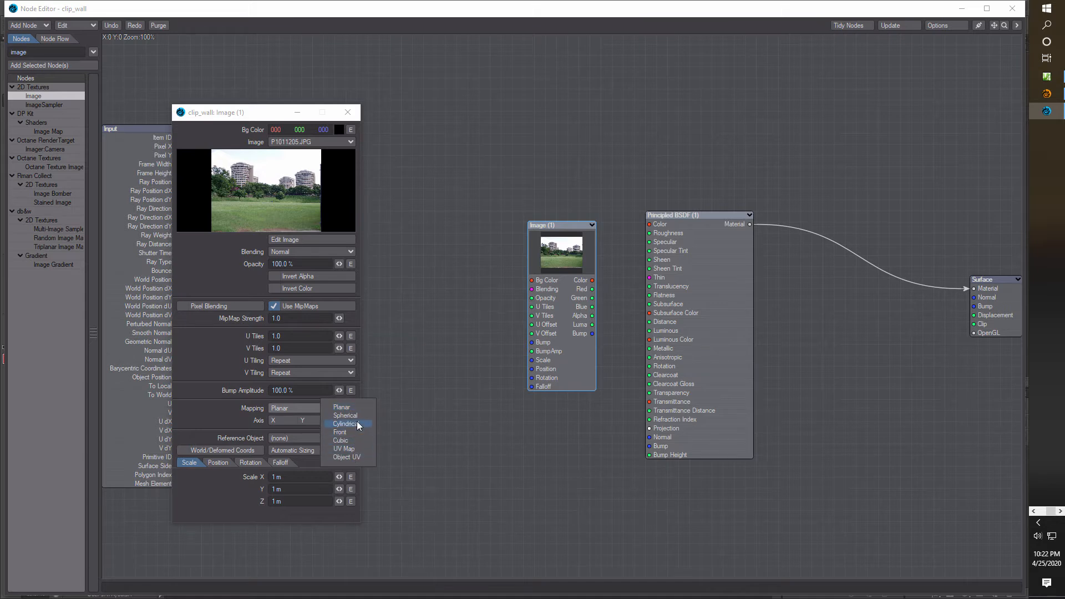
left_click(351, 432)
left_click(183, 420)
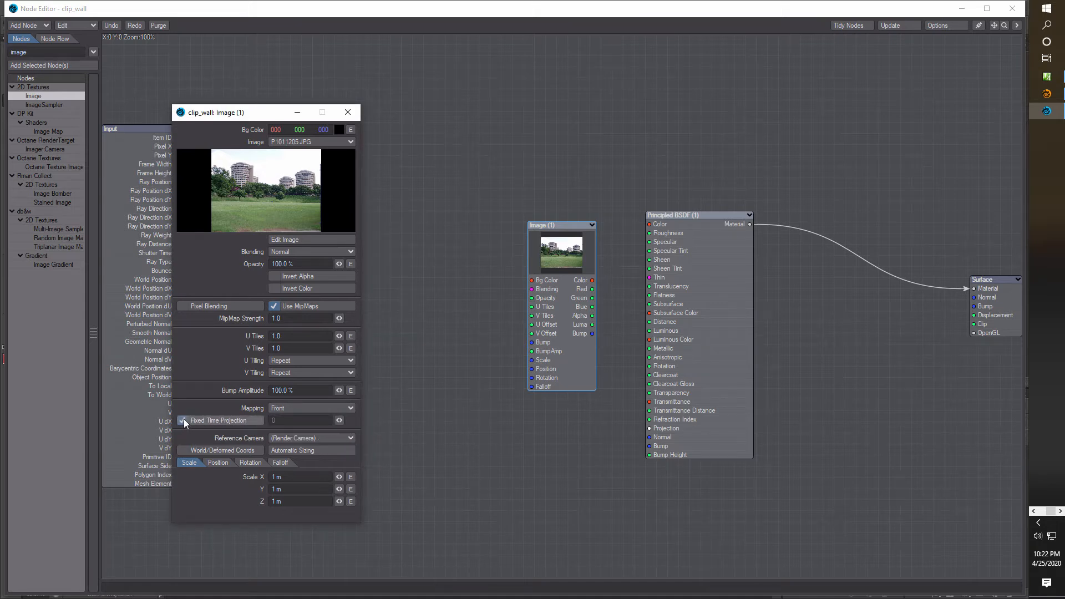
left_click(353, 439)
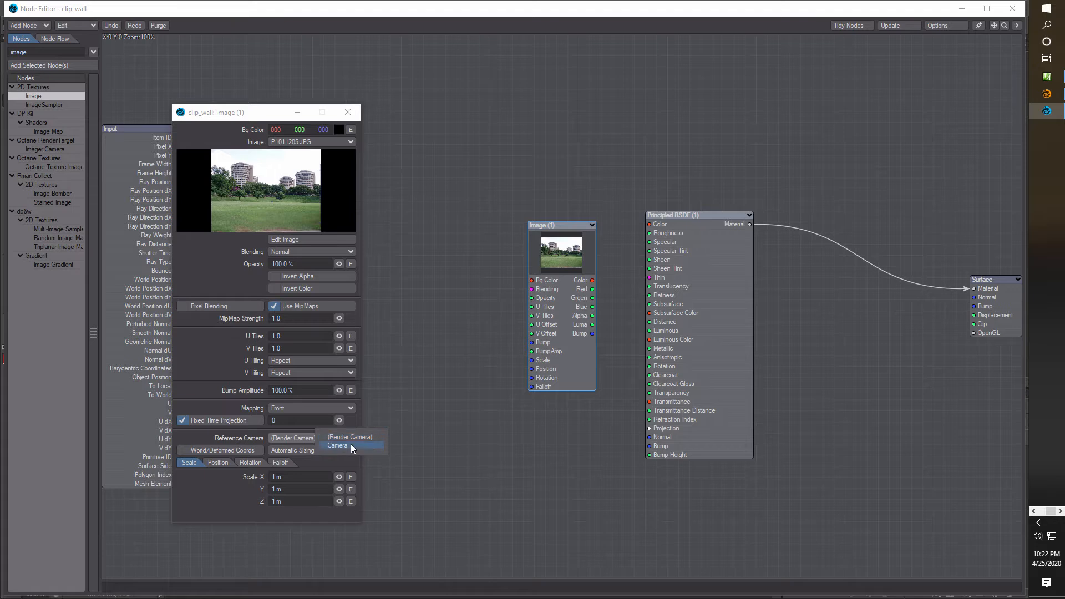
left_click(350, 445)
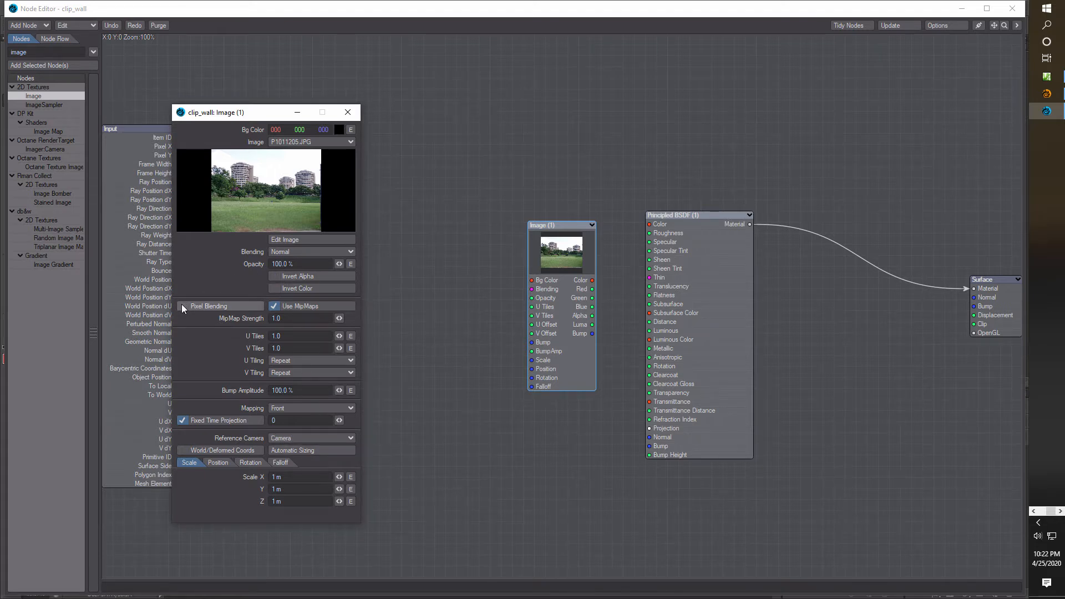
Set the image's U Tiling and V Tiling to Reset and close its properties
left_click(351, 361)
left_click(350, 350)
left_click(349, 372)
left_click(346, 364)
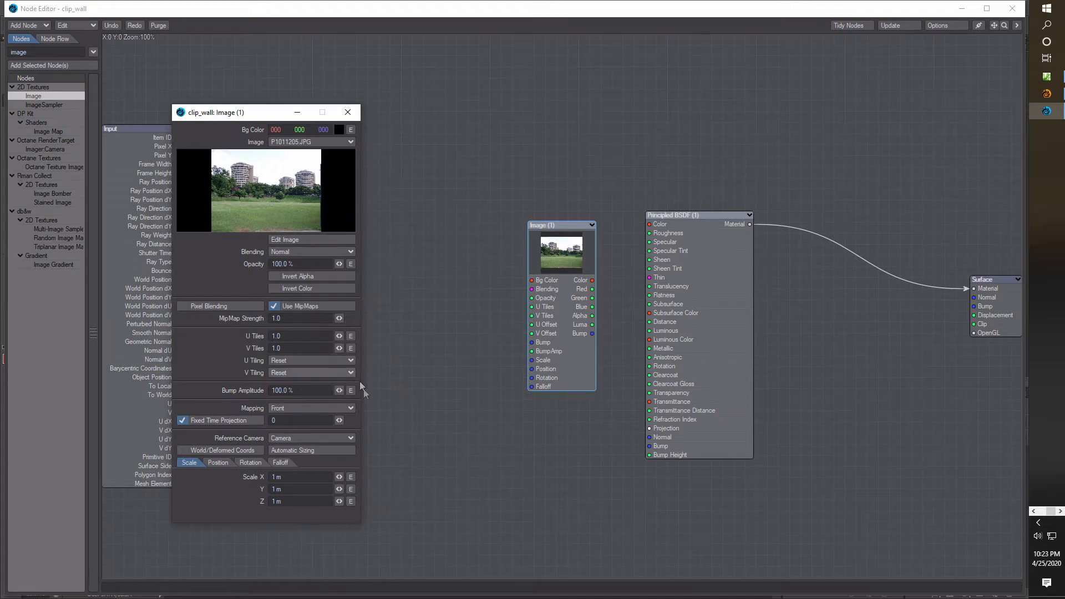
left_click(348, 112)
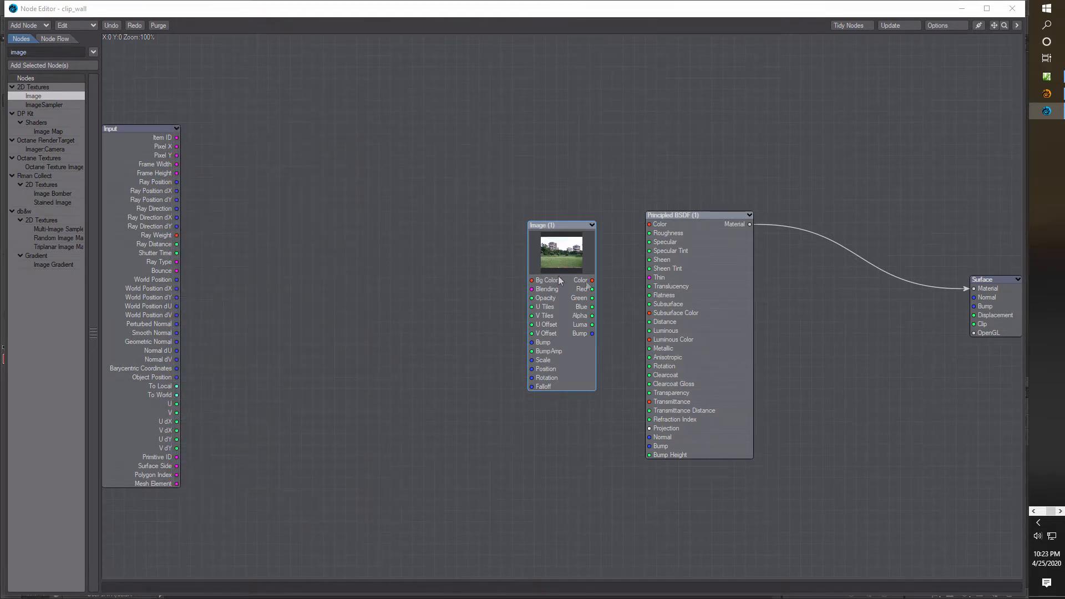
Connect the Image node's Color output to the Principled BSDF Color input and move the node graph window clear of the viewport
left_click_drag(593, 280, 650, 223)
left_click_drag(778, 8, 657, 376)
left_click_drag(997, 32, 949, 34)
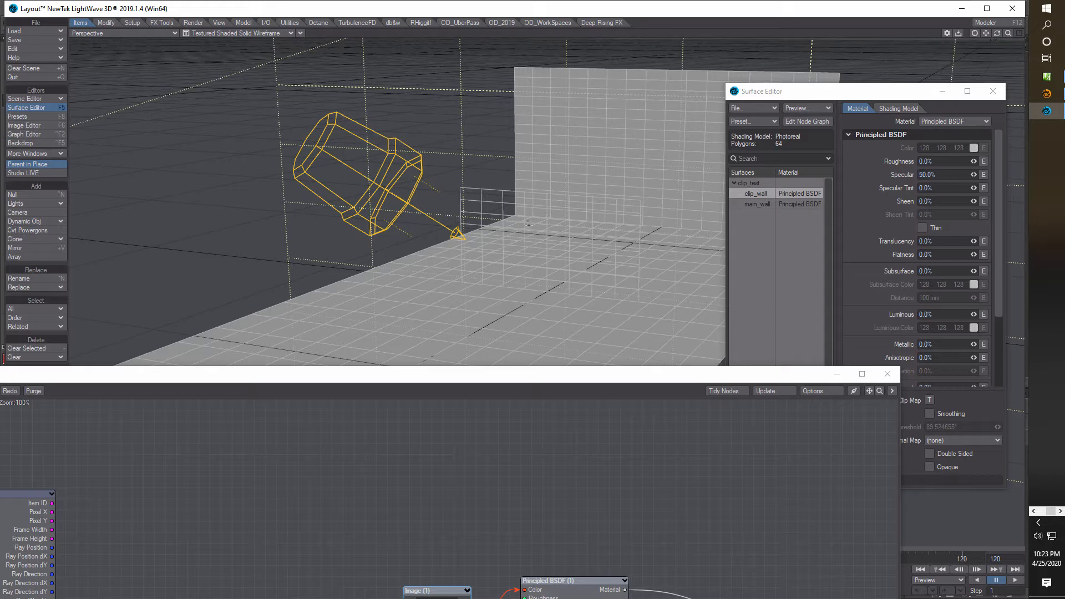
left_click_drag(578, 374, 423, 178)
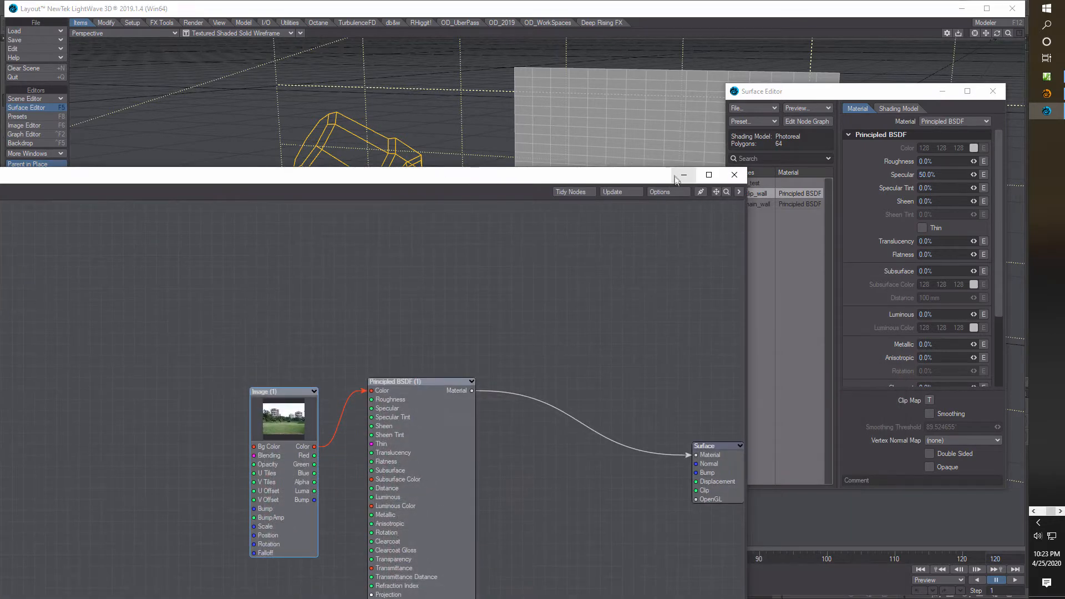
left_click_drag(617, 176, 545, 281)
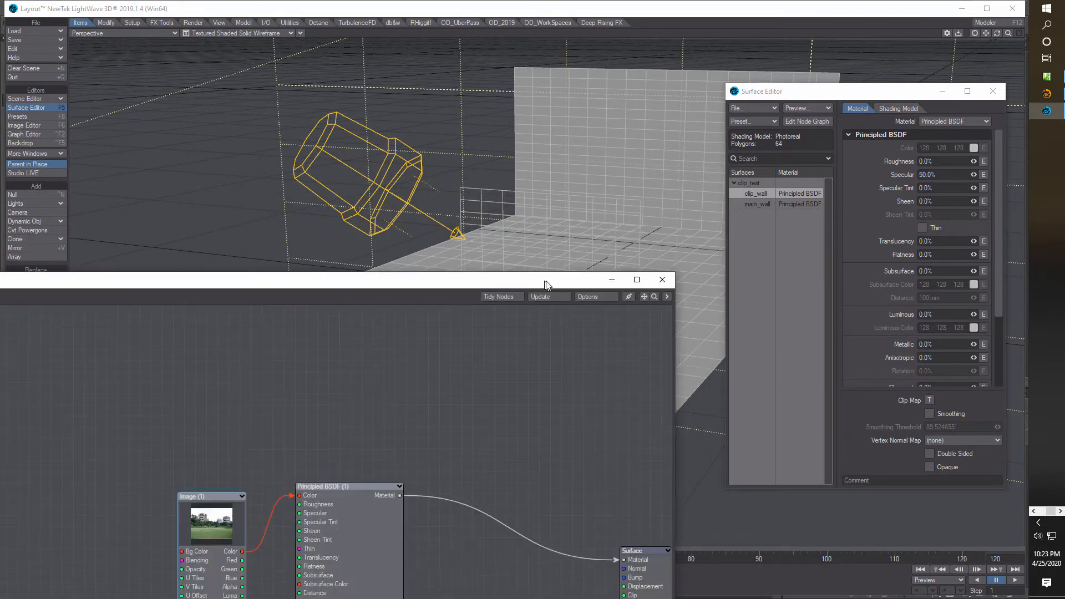
Make the clip_wall surface double sided, with the node graph and surface windows minimized out of the way
left_click(612, 280)
left_click(40, 111)
left_click(40, 111)
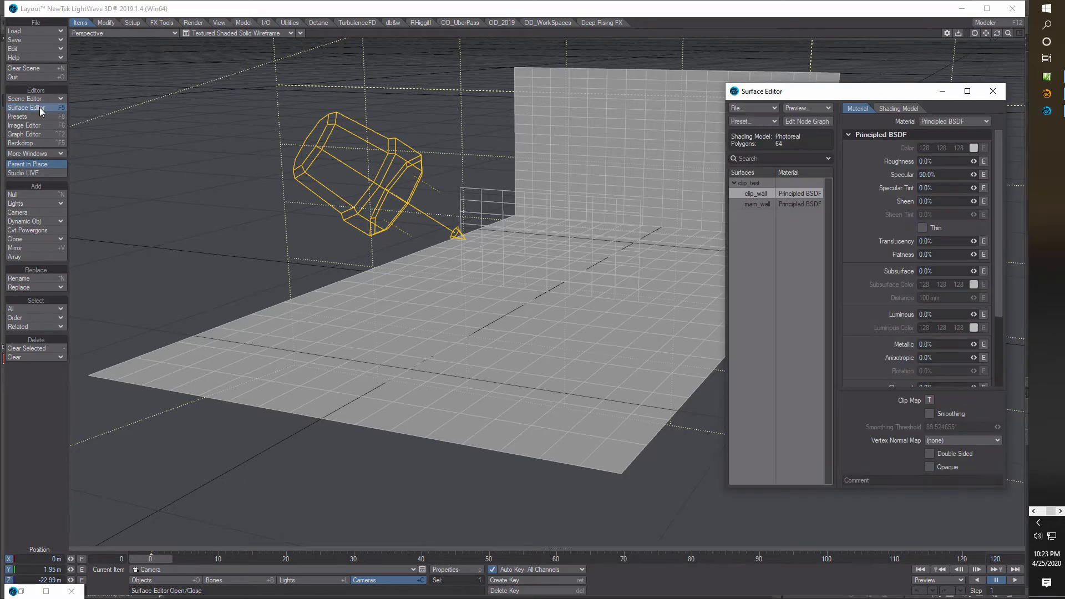
left_click(933, 455)
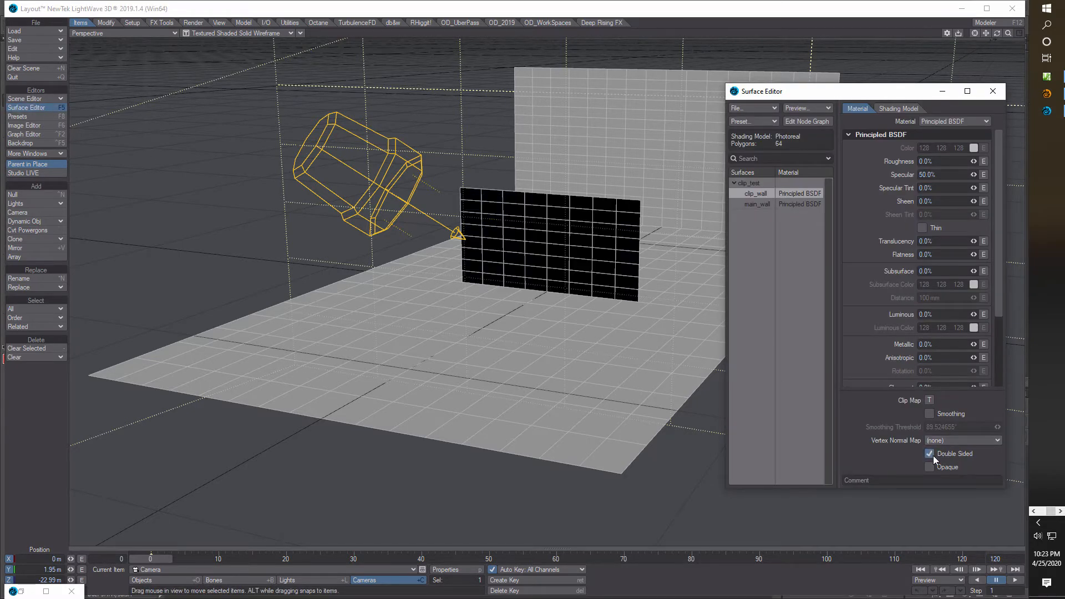
left_click(943, 92)
Preview the textured walls with VPR in the Perspective view, and return to Textured Shaded Solid Wireframe display
left_click(286, 33)
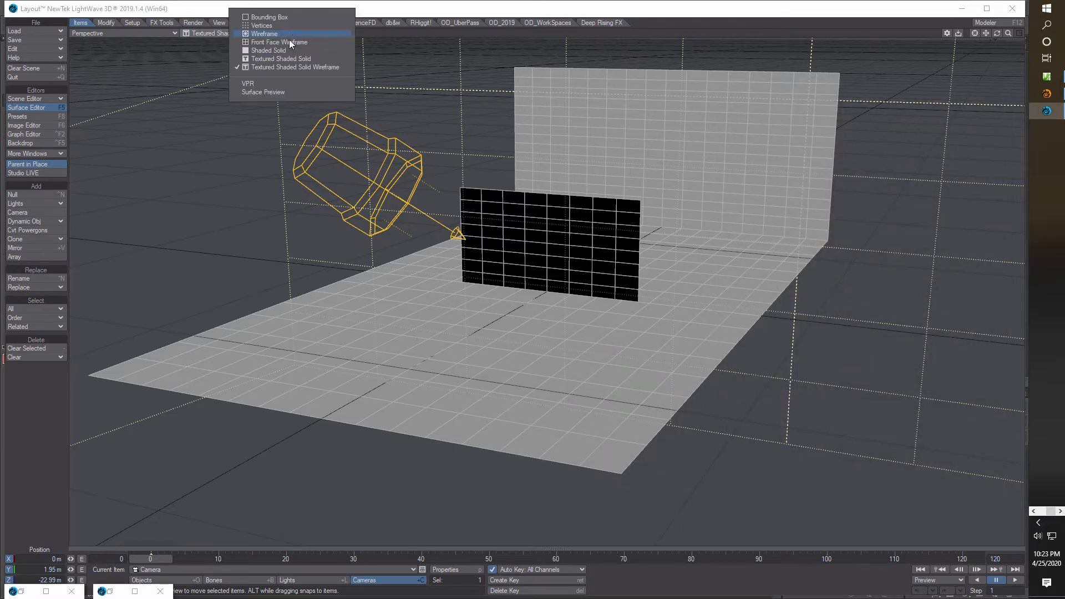
left_click(265, 85)
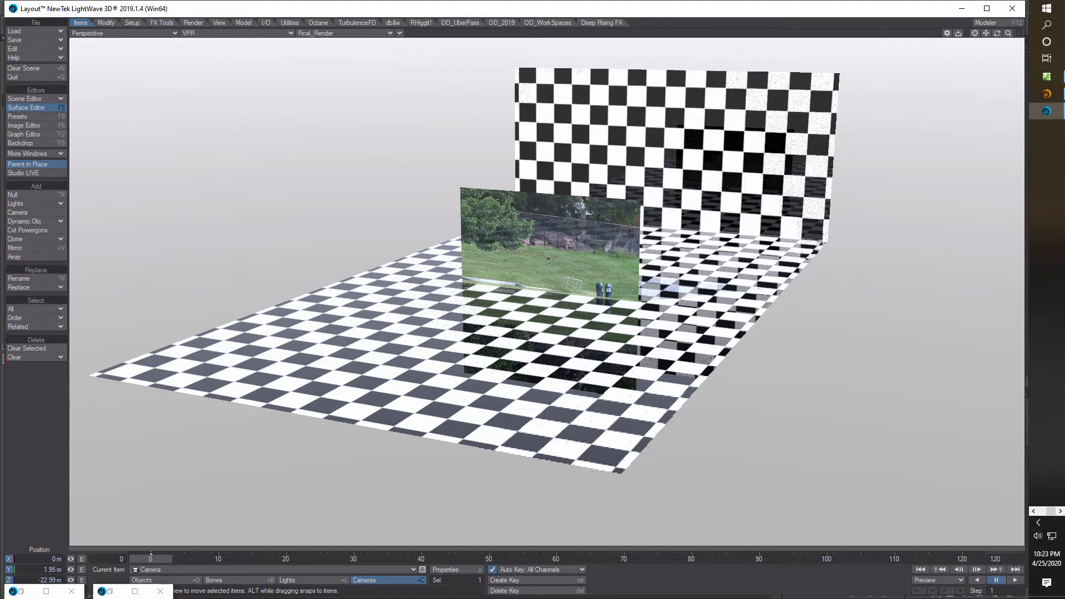
left_click(284, 34)
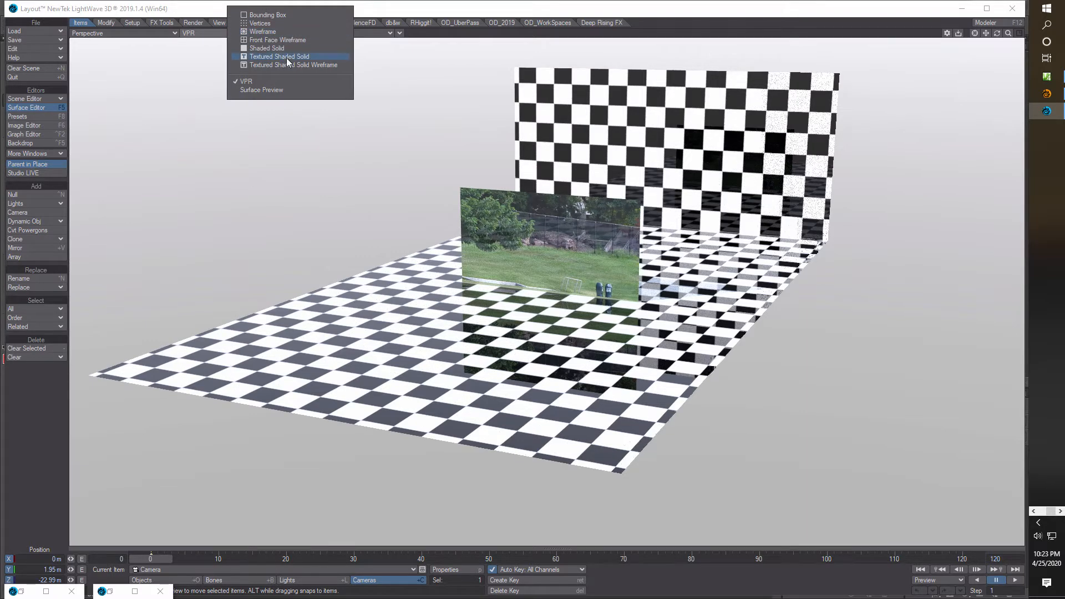
left_click(284, 64)
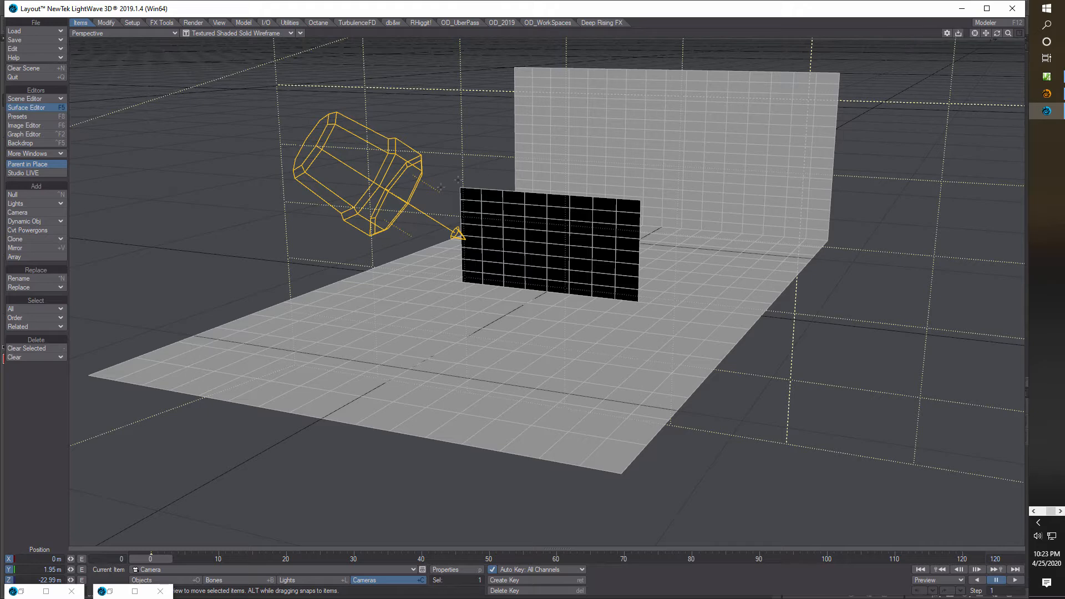
Rotate the light to heading 19.80°, pitch 7.80° and bank 23.30°
left_click_drag(396, 171, 368, 179)
key("y")
left_click(288, 579)
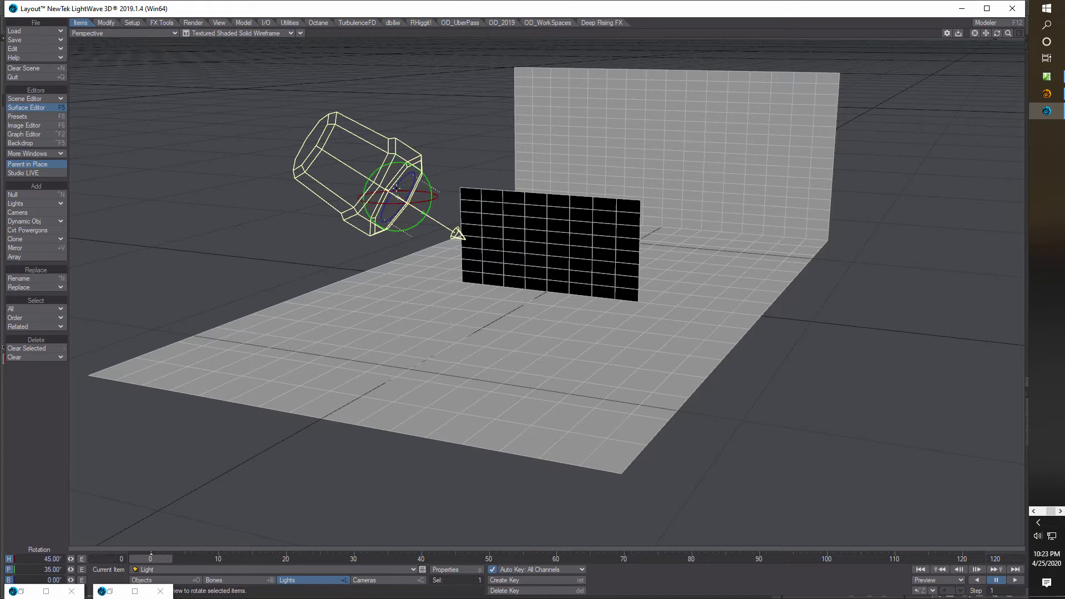
mouse_move(409, 203)
left_mouse_down()
mouse_move(430, 201)
mouse_move(398, 197)
mouse_move(403, 158)
mouse_move(424, 178)
mouse_move(407, 162)
left_mouse_up()
left_click_drag(1009, 33, 680, 210)
left_click_drag(256, 117, 299, 119)
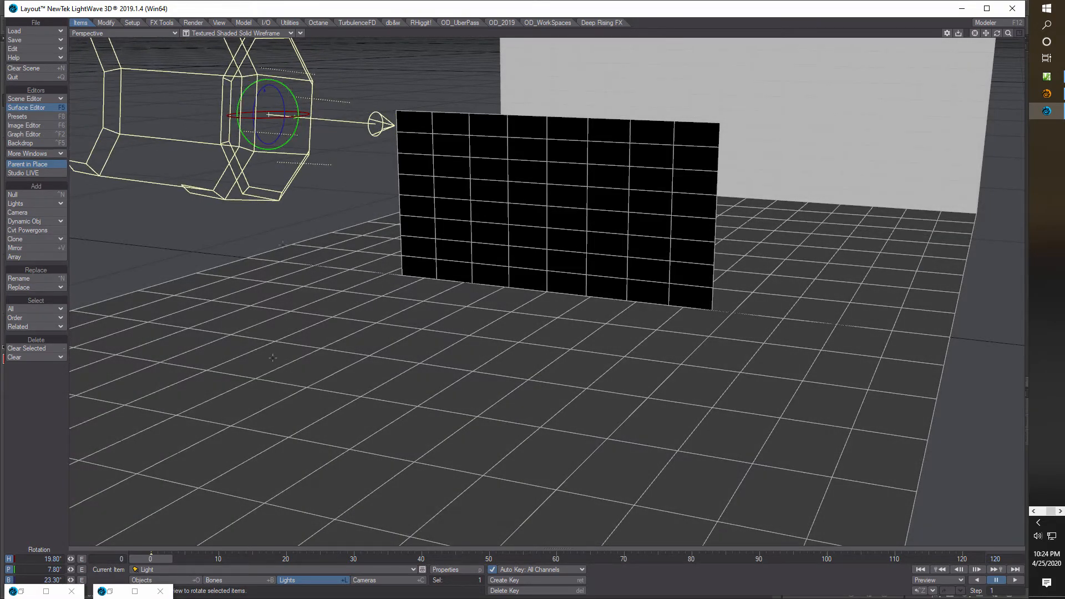
Load clip_map from the Desktop as the image for clip_wall's Clip Map texture
left_click(46, 109)
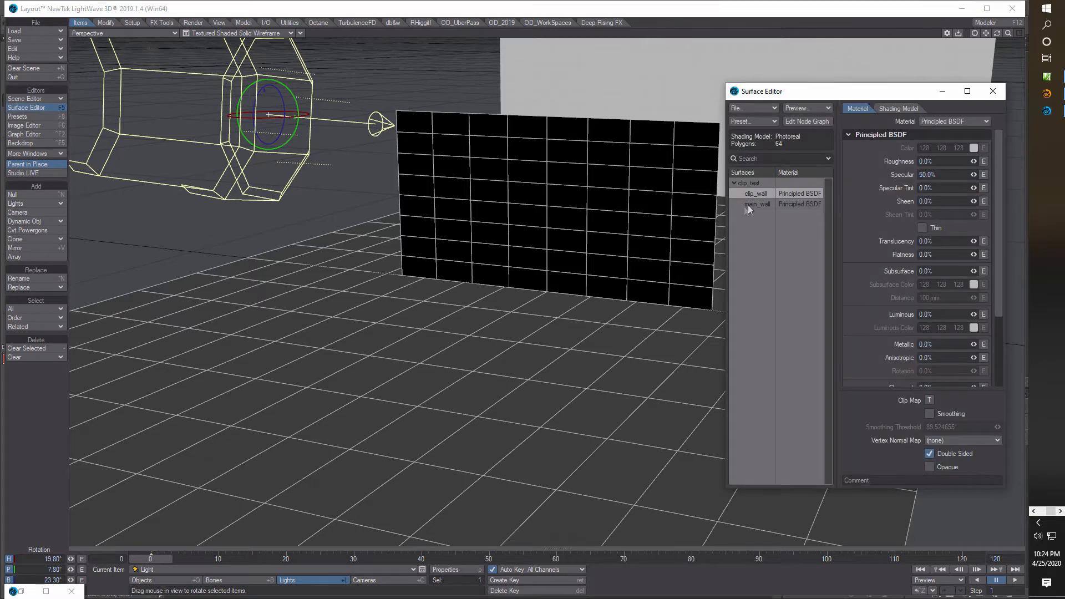
left_click_drag(843, 95, 575, 101)
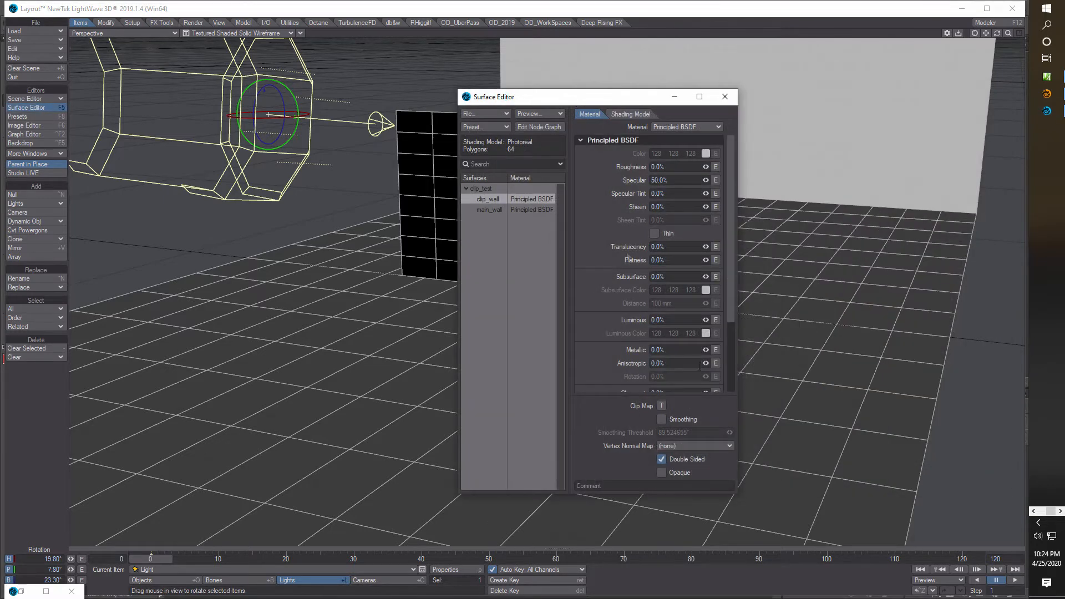
left_click(661, 406)
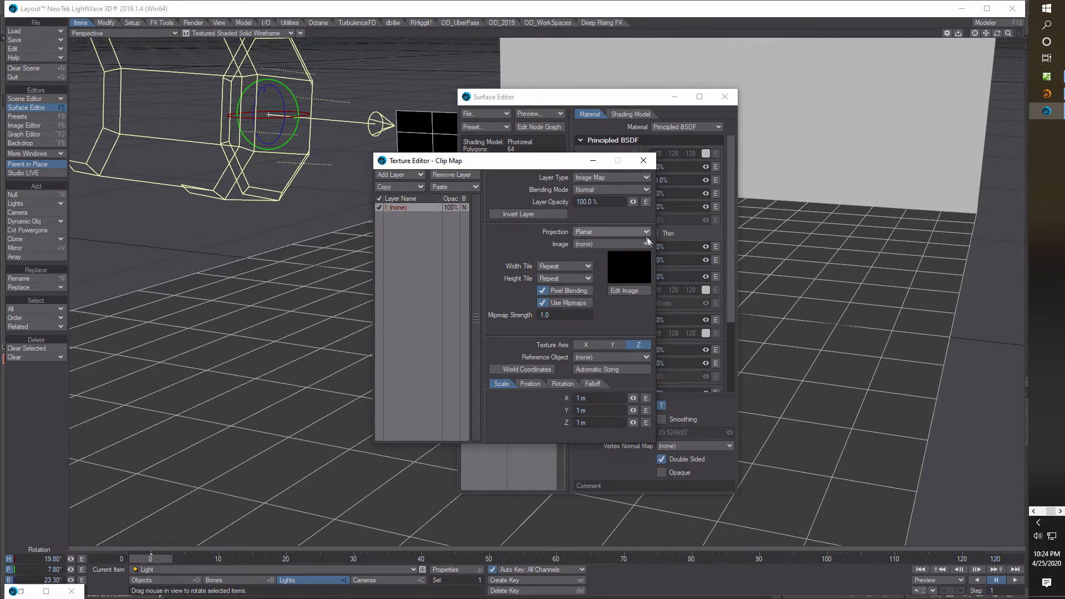
left_click(648, 243)
left_click(647, 249)
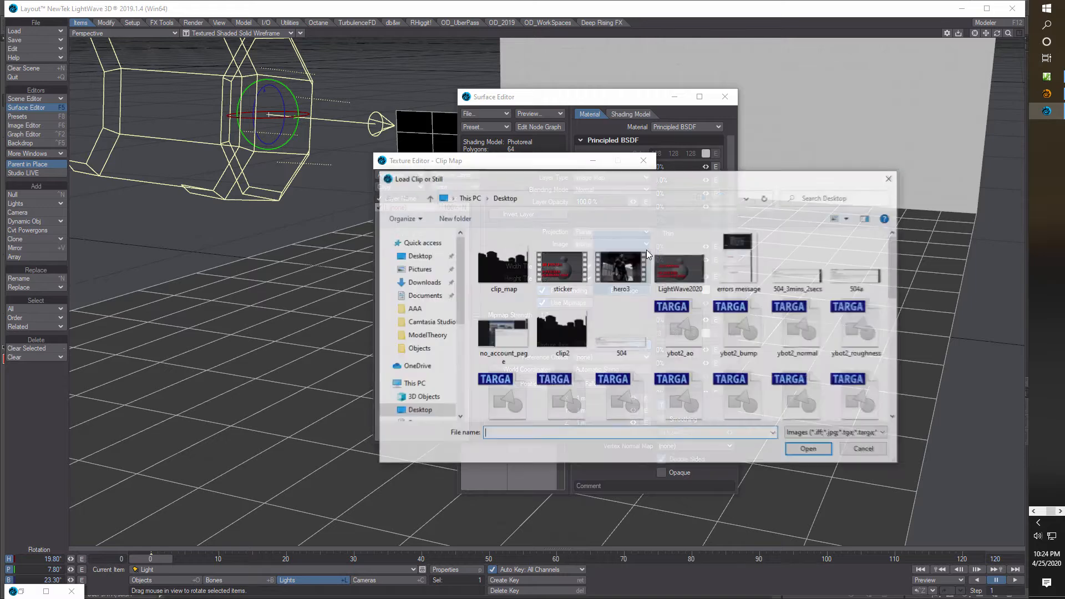
left_click(503, 261)
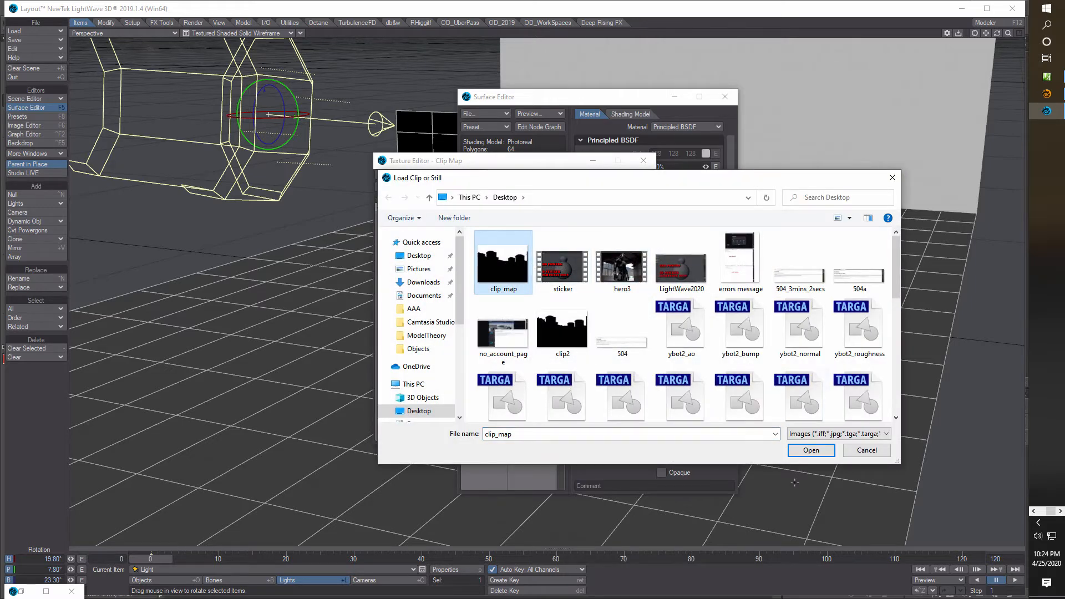
left_click(812, 451)
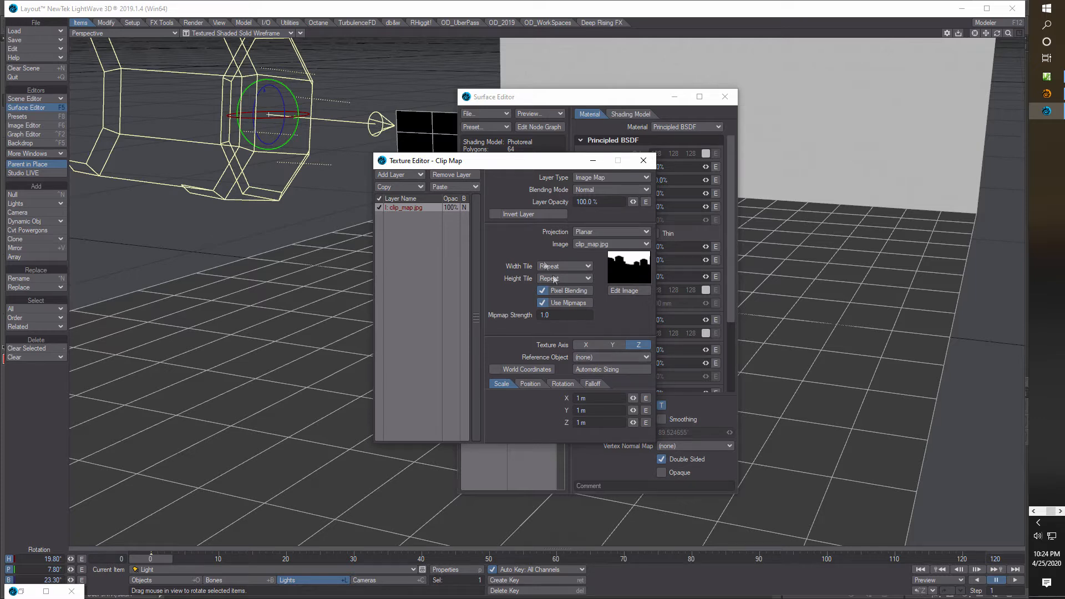
Set the clip map to Front projection with Width Tile and Height Tile on Reset and Pixel Blending off, and close the editors
left_click(638, 232)
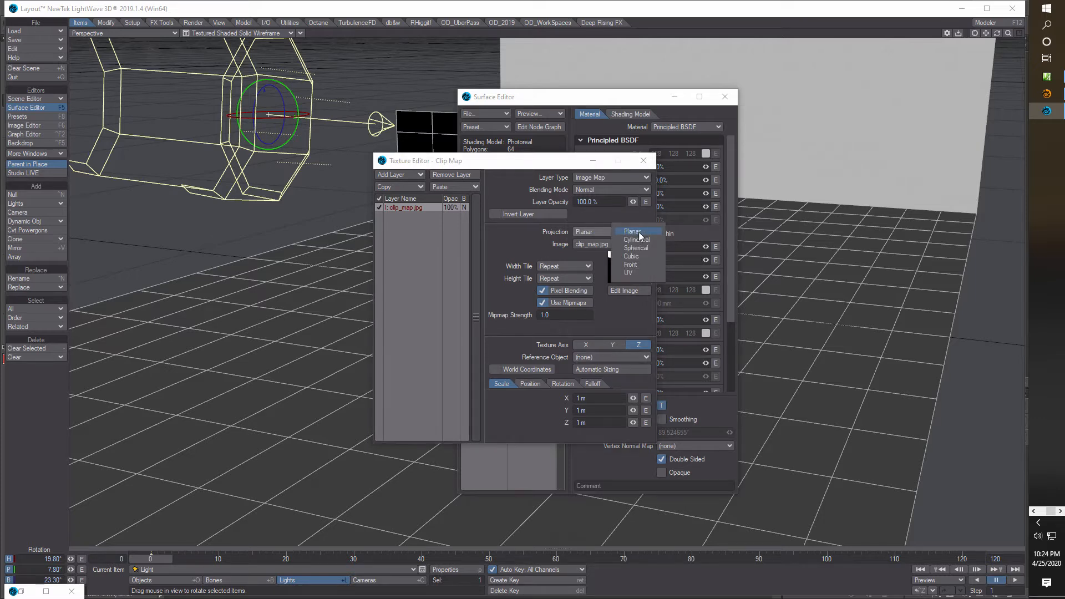
left_click(641, 265)
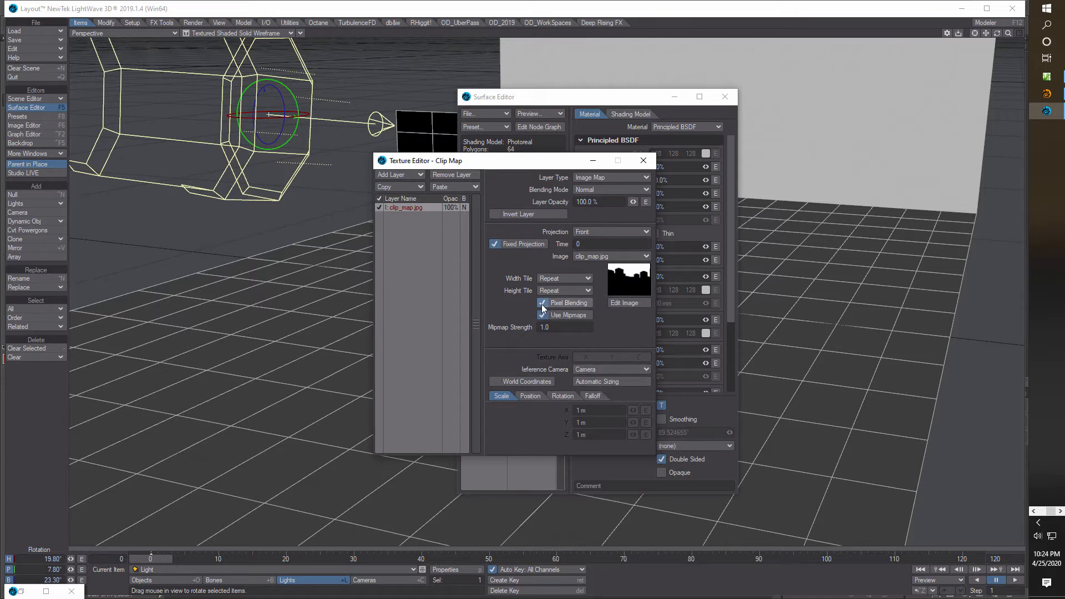
left_click(577, 278)
left_click(585, 269)
left_click(585, 292)
left_click(583, 280)
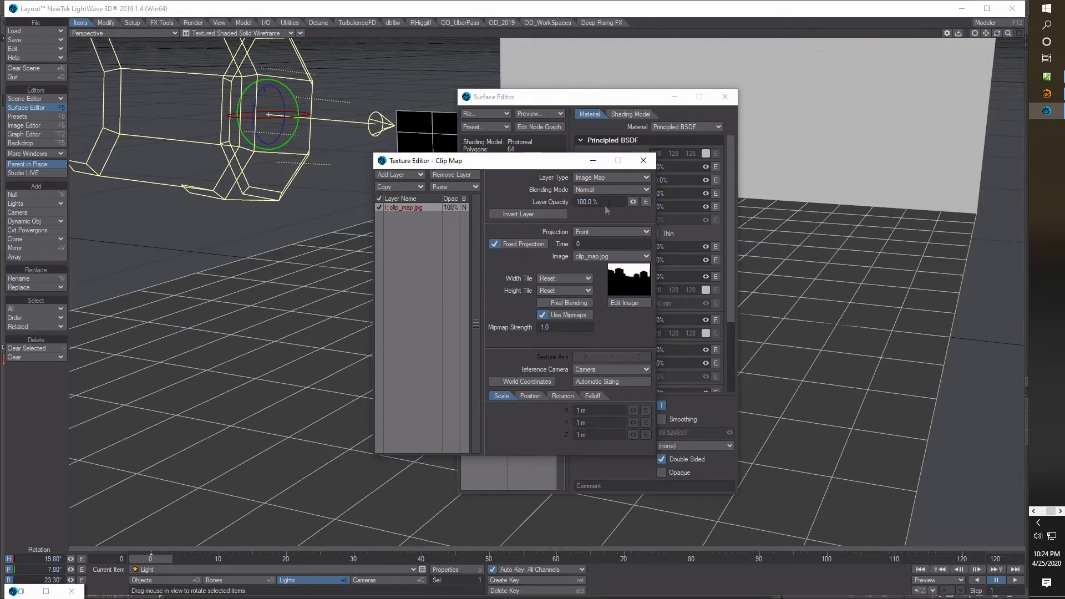
left_click(643, 161)
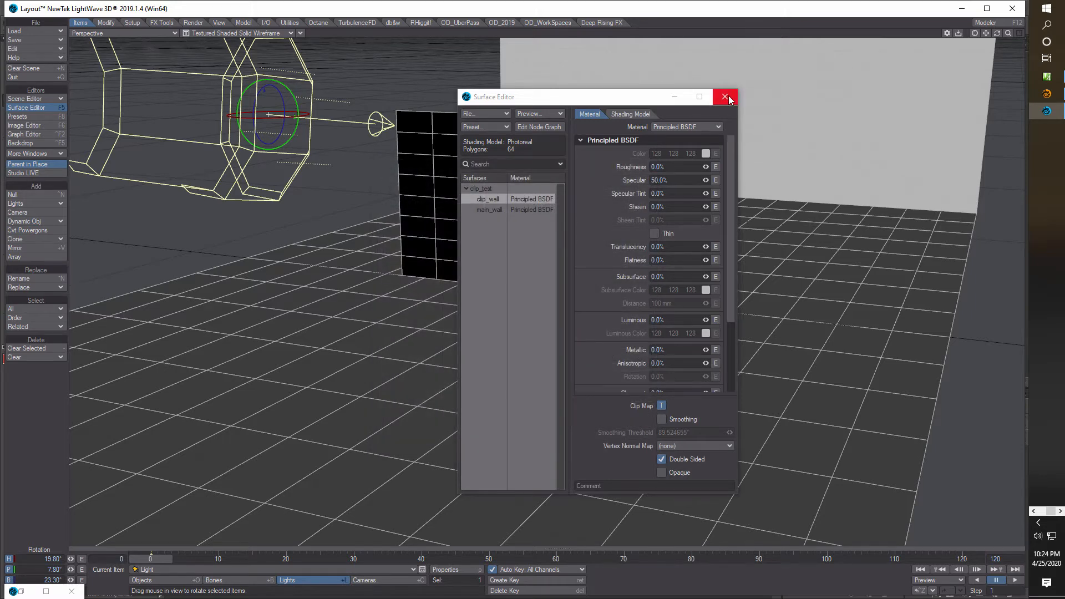
left_click(726, 97)
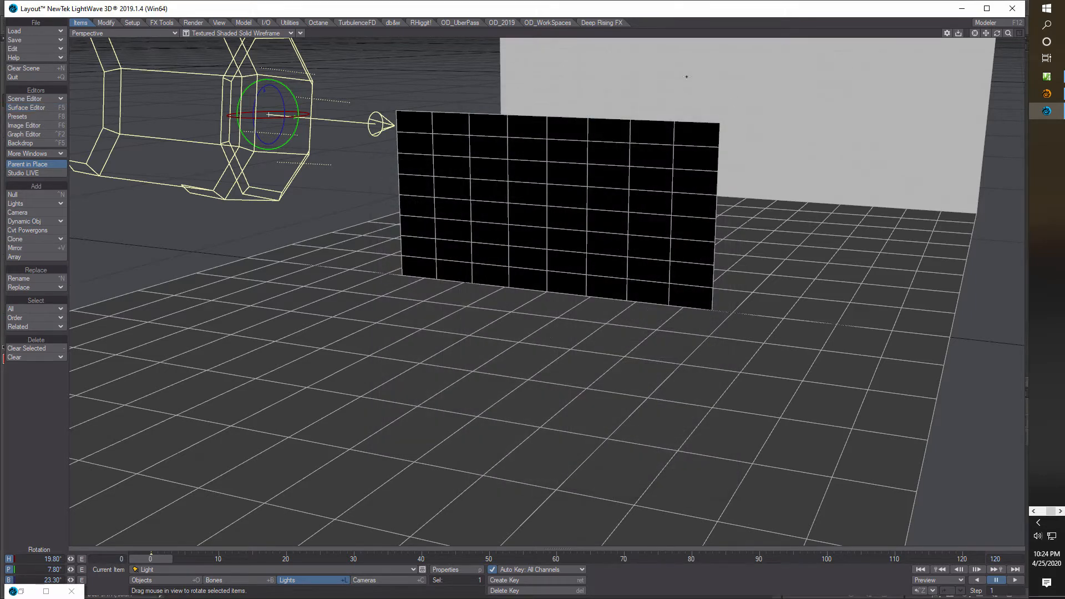
Check the clip-mapped wall in a VPR preview, and switch back to Textured Shaded Solid Wireframe display
left_click(292, 32)
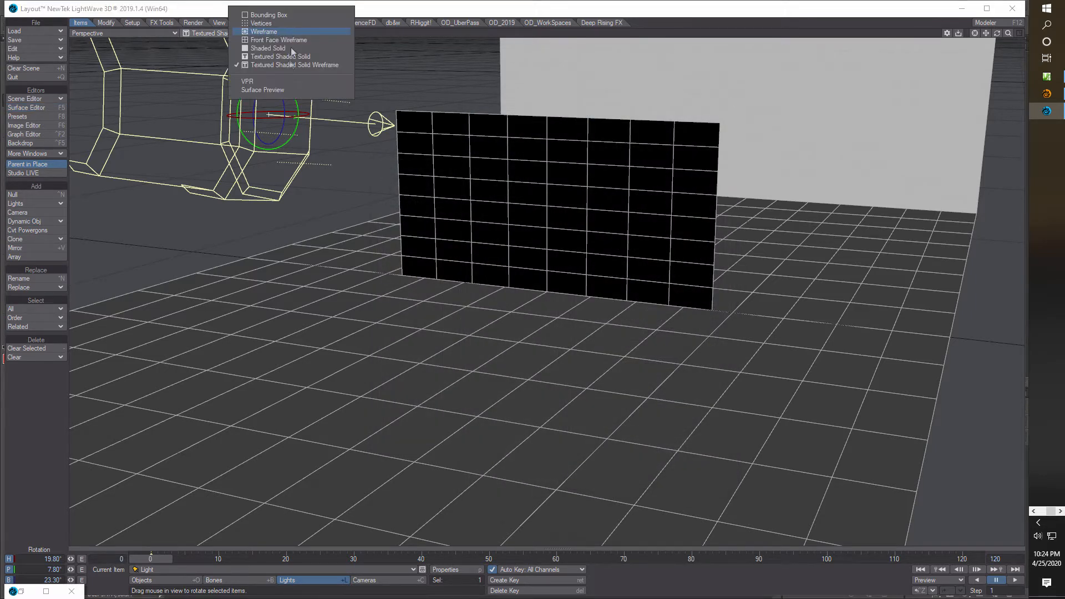
left_click(285, 81)
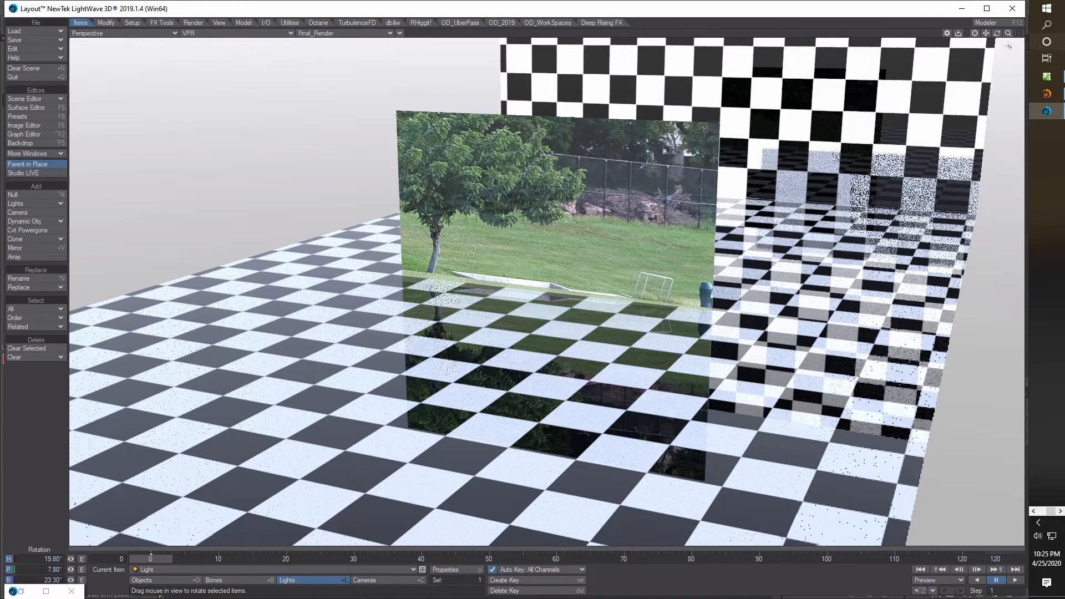
left_click_drag(1008, 34, 963, 36)
left_click(289, 35)
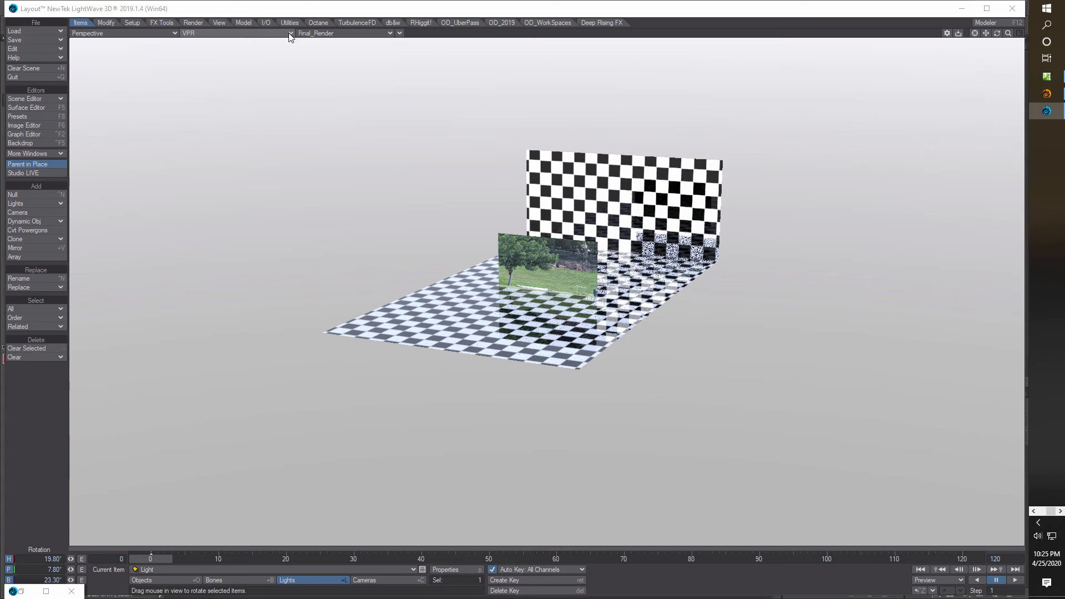
left_click(281, 65)
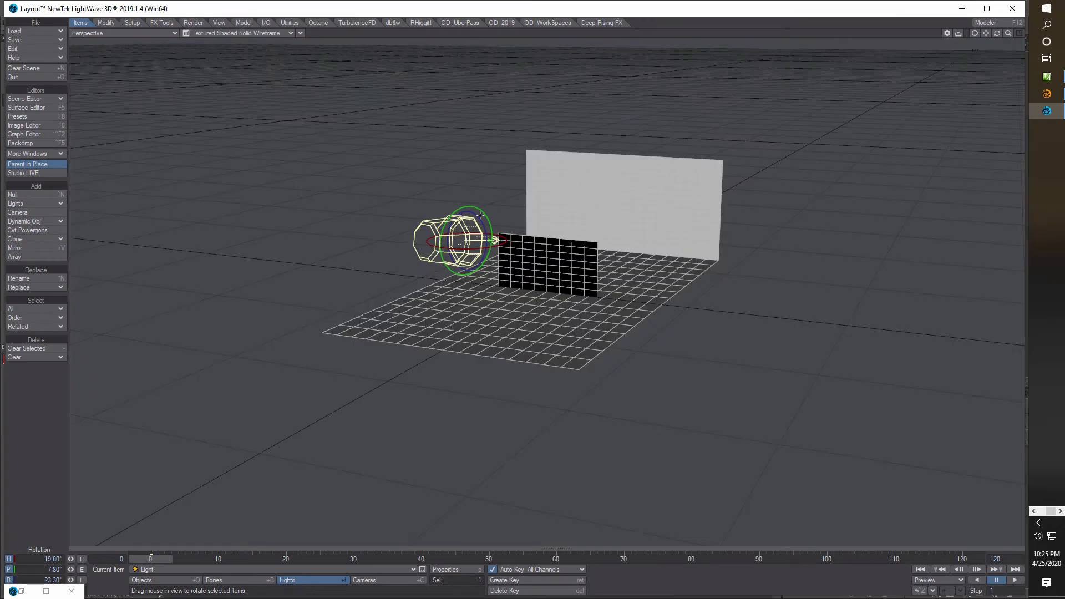
Set the camera's resolution to 5184 wide by 3888 high
left_click(355, 581)
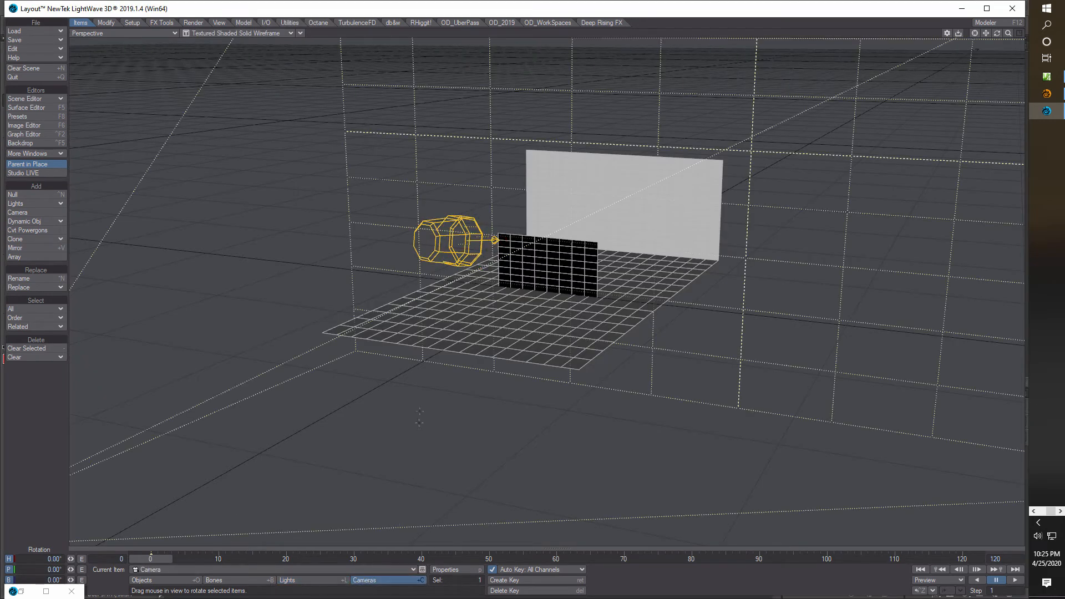
left_click(461, 570)
type("5184")
key("Tab")
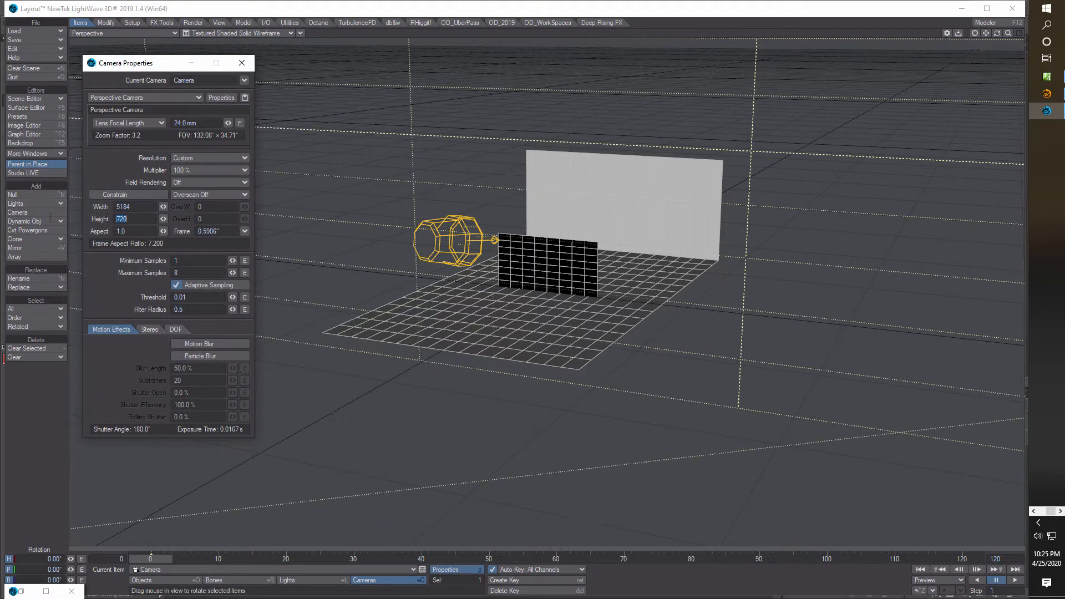
type("3888")
key("Tab")
left_click(242, 64)
Increase the camera's lens focal length to 59.3 mm and close its properties
left_click(444, 569)
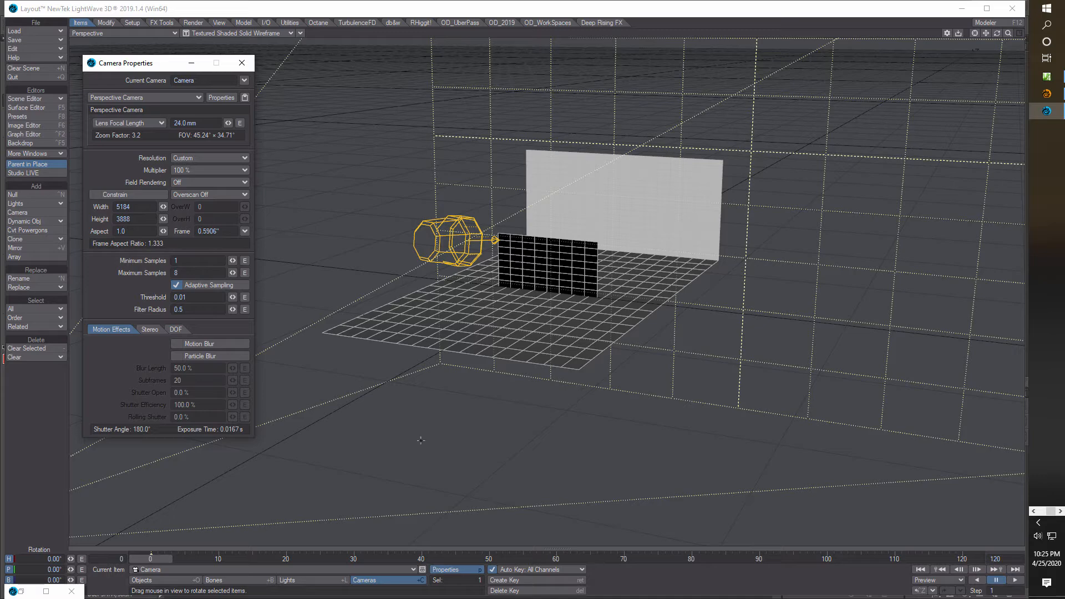
left_click_drag(228, 122, 248, 122)
left_click(242, 62)
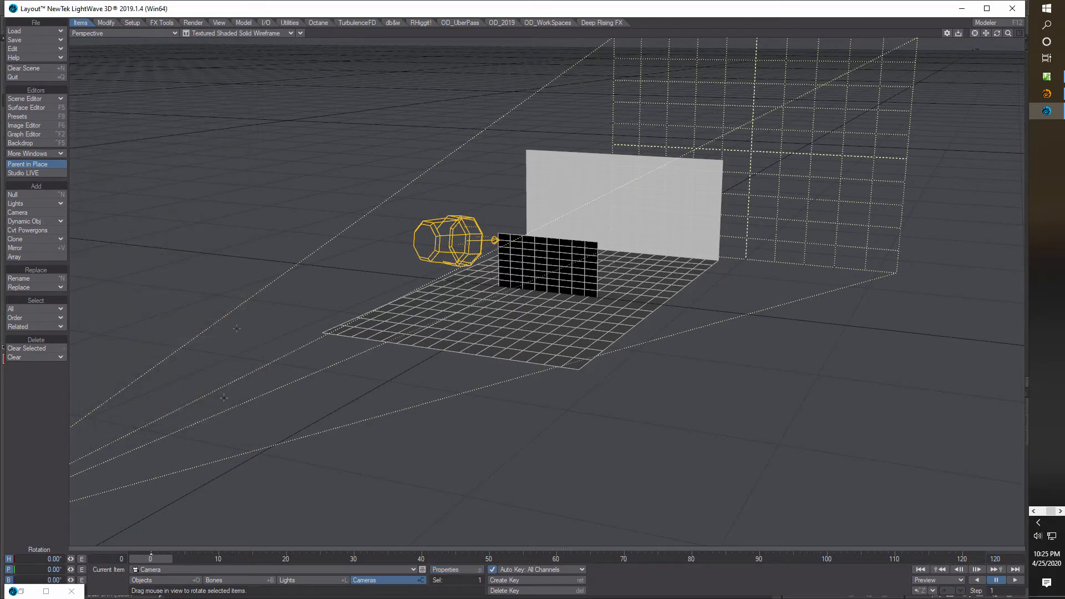
Move the camera closer to the walls, to about X -914 mm and Z -15.62 m
left_click_drag(1008, 34, 1008, 34)
key("t")
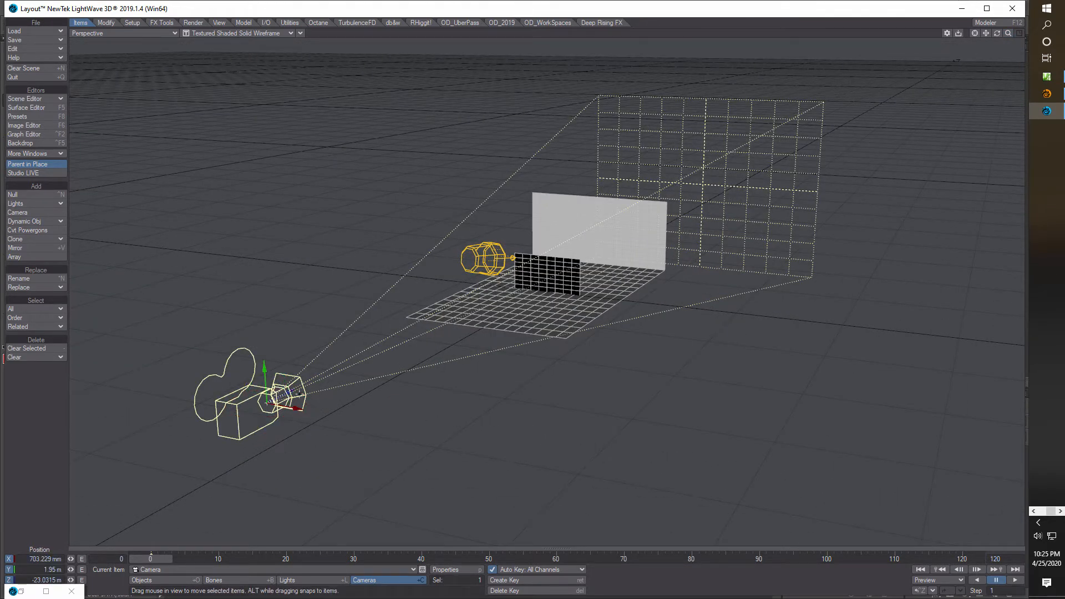
left_click_drag(268, 403, 362, 332)
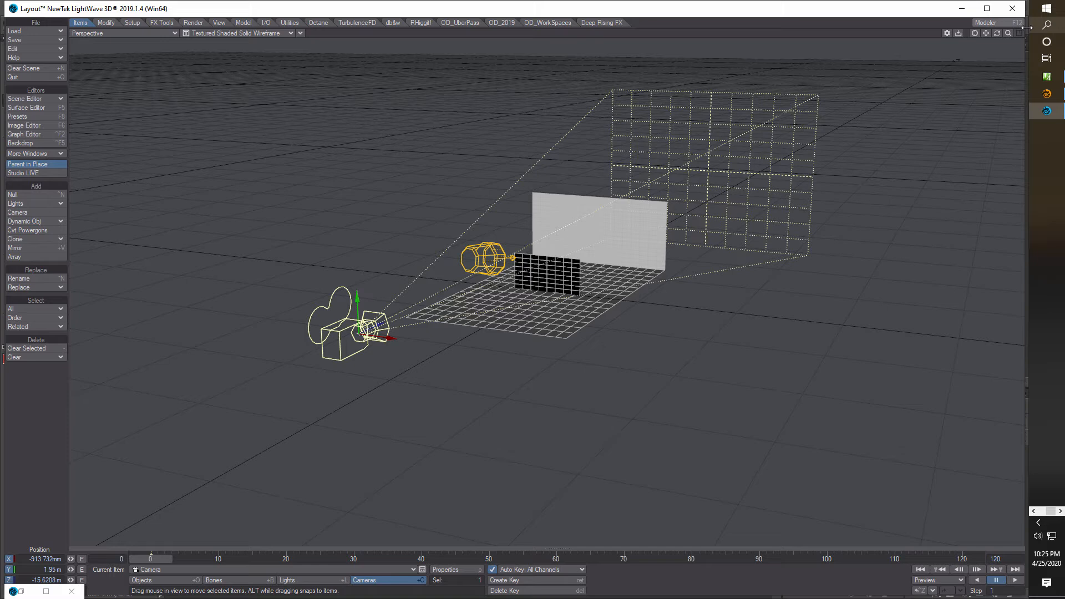
Increase the camera's lens focal length to 169.5 mm and close its properties
left_click(451, 570)
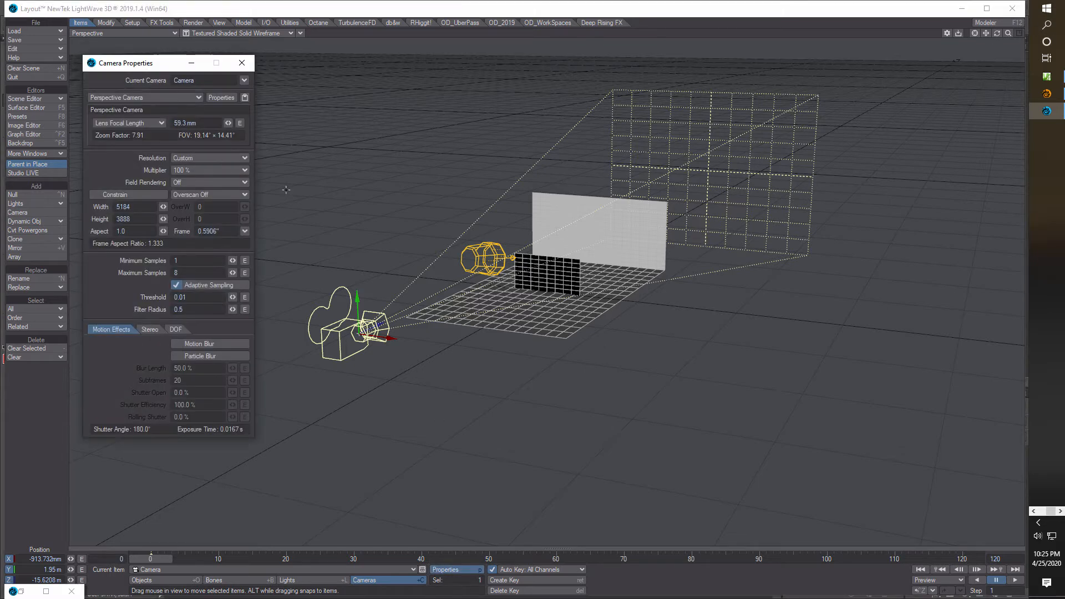
left_click_drag(232, 122, 271, 122)
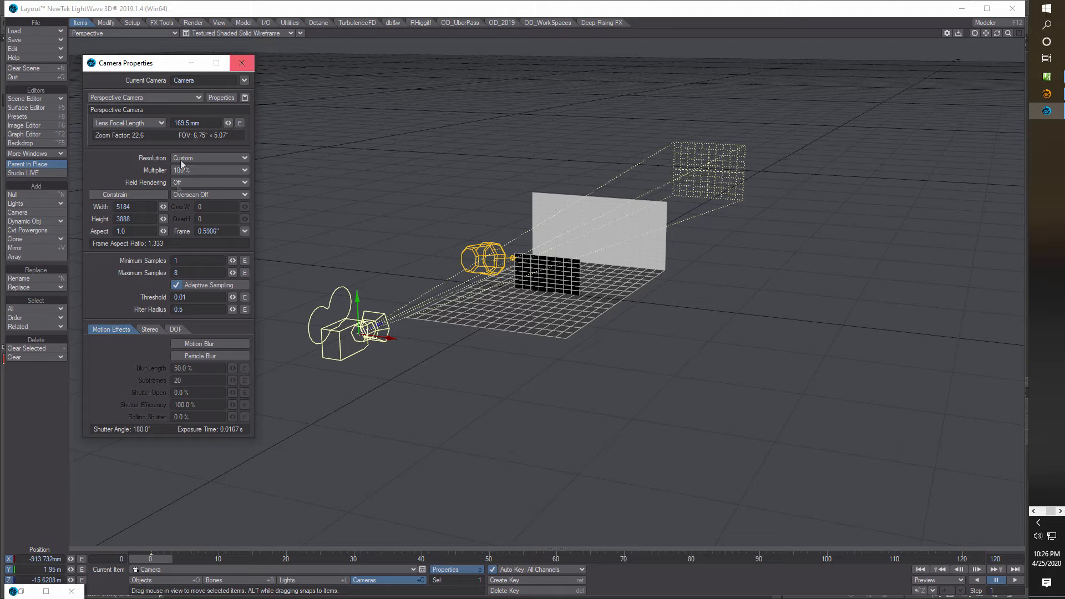
left_click(242, 63)
Rotate the camera to a pitch of 4.80° with its bank set to 0°
key("y")
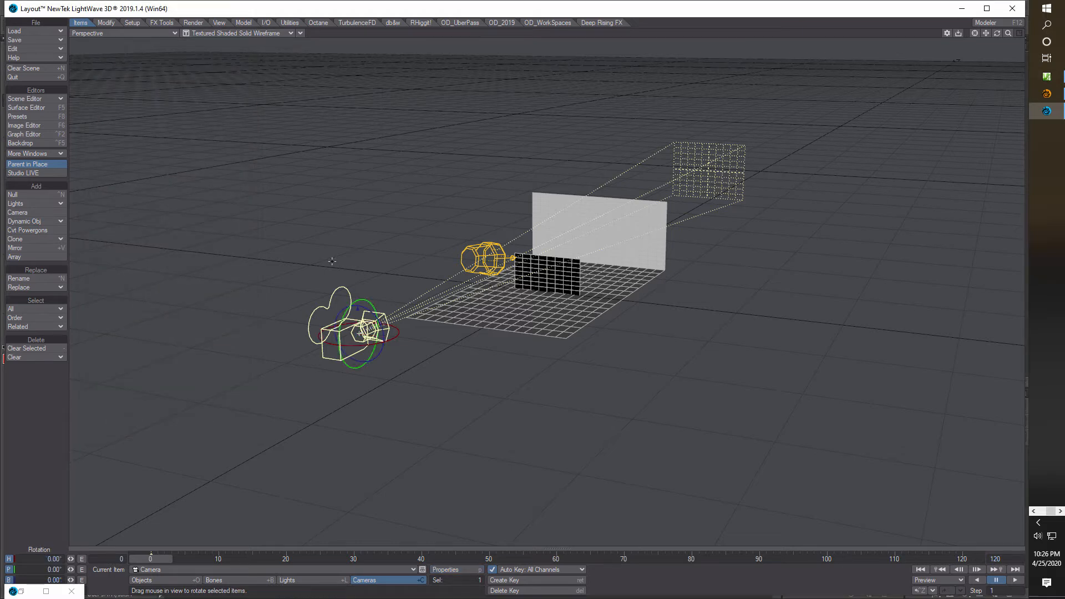
left_click_drag(365, 306, 359, 307)
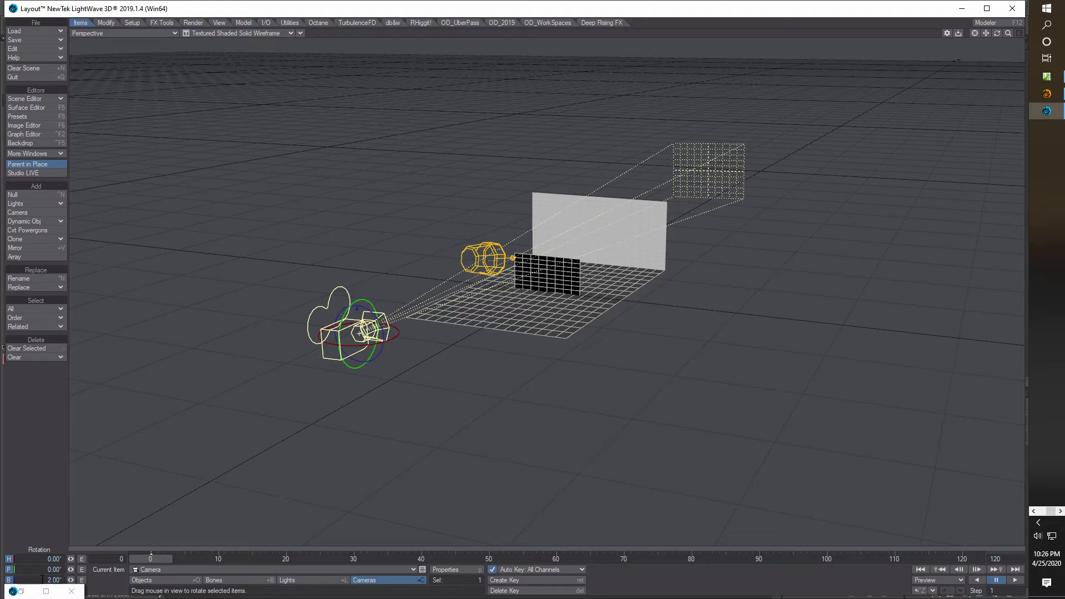
type("0")
key("Return")
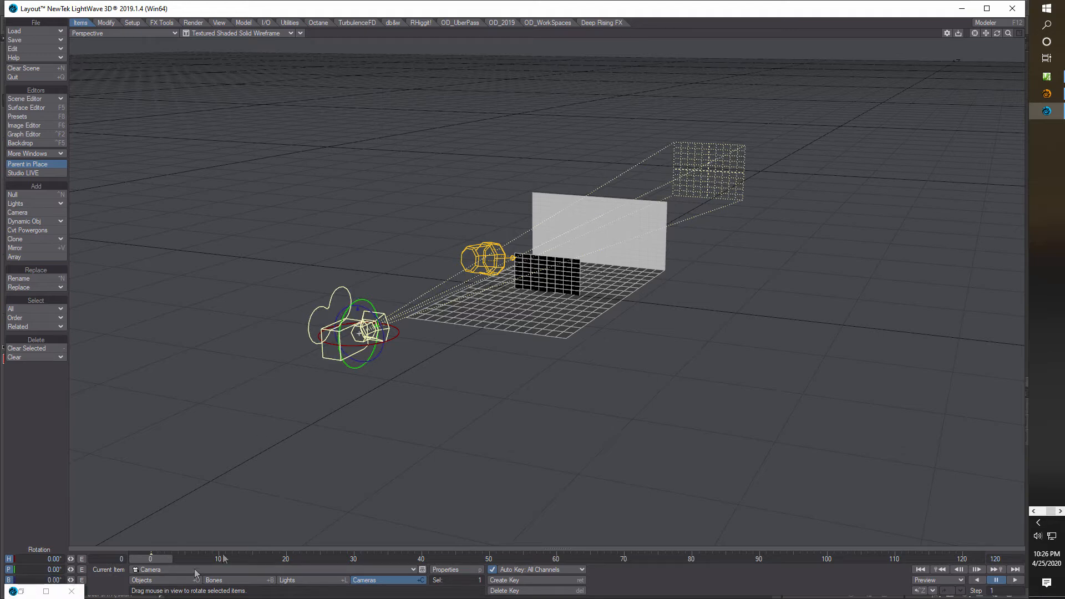
left_click_drag(70, 569, 83, 569)
mouse_move(997, 33)
left_mouse_down()
mouse_move(1045, 21)
mouse_move(993, 43)
left_mouse_up()
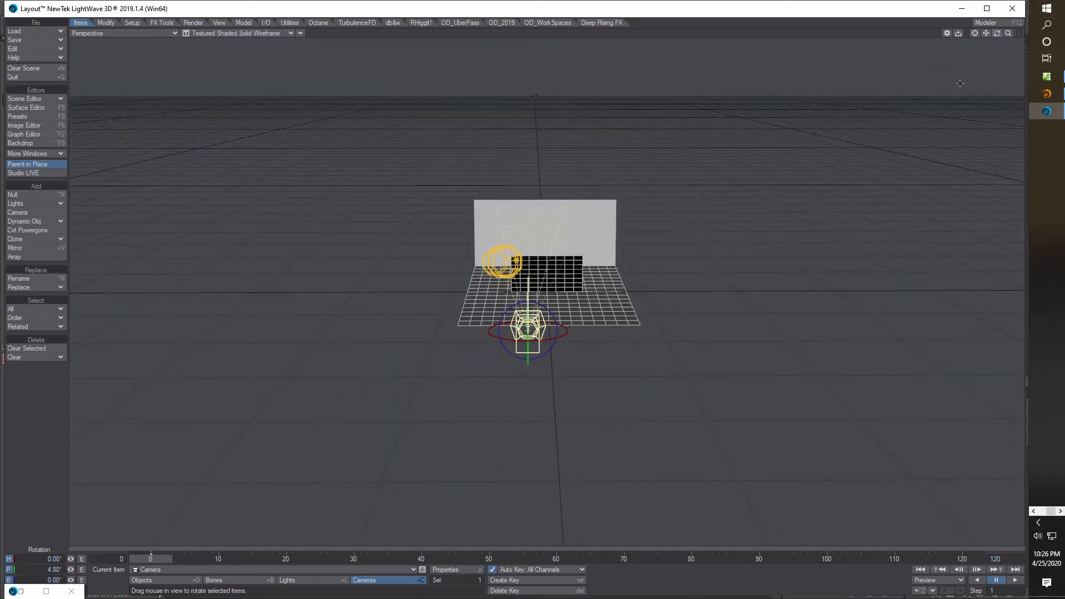
Move the camera sideways to about X 97 mm and switch the perspective viewport to VPR shading
key("t")
left_click_drag(528, 330, 555, 330)
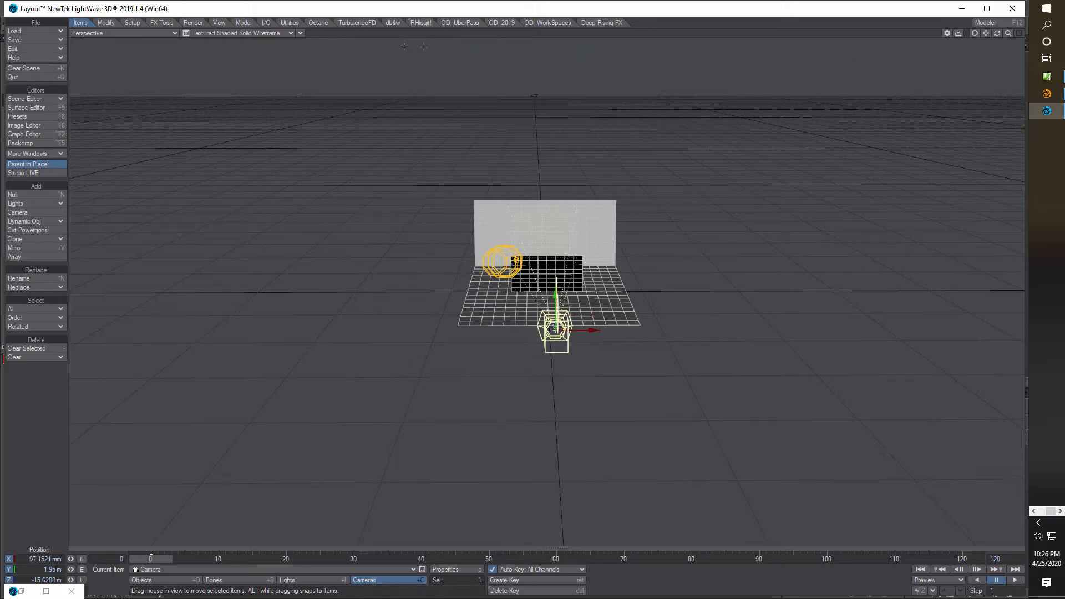
left_click(291, 34)
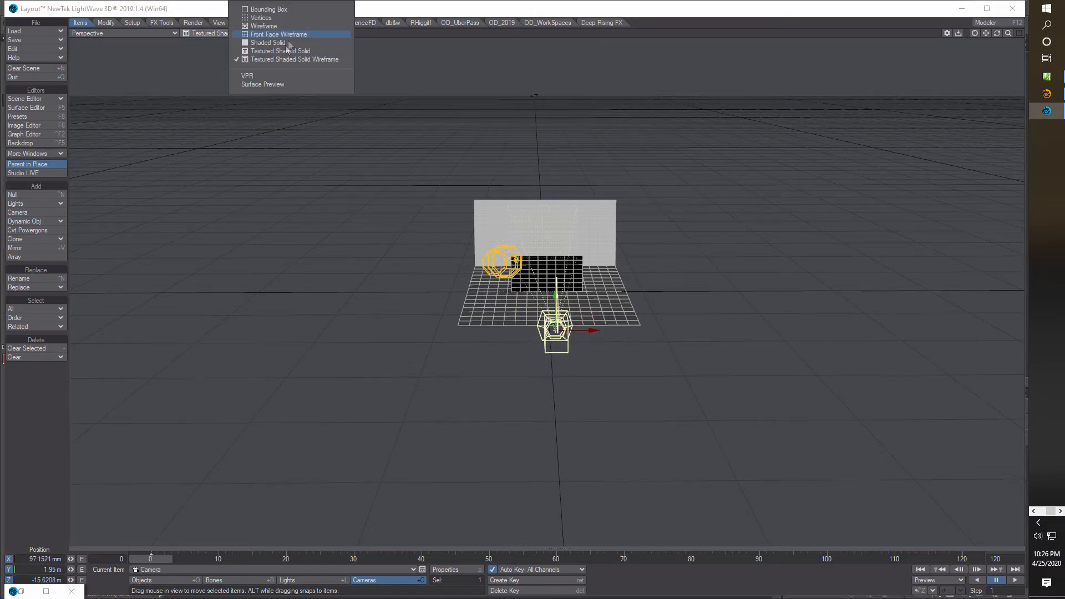
left_click(261, 77)
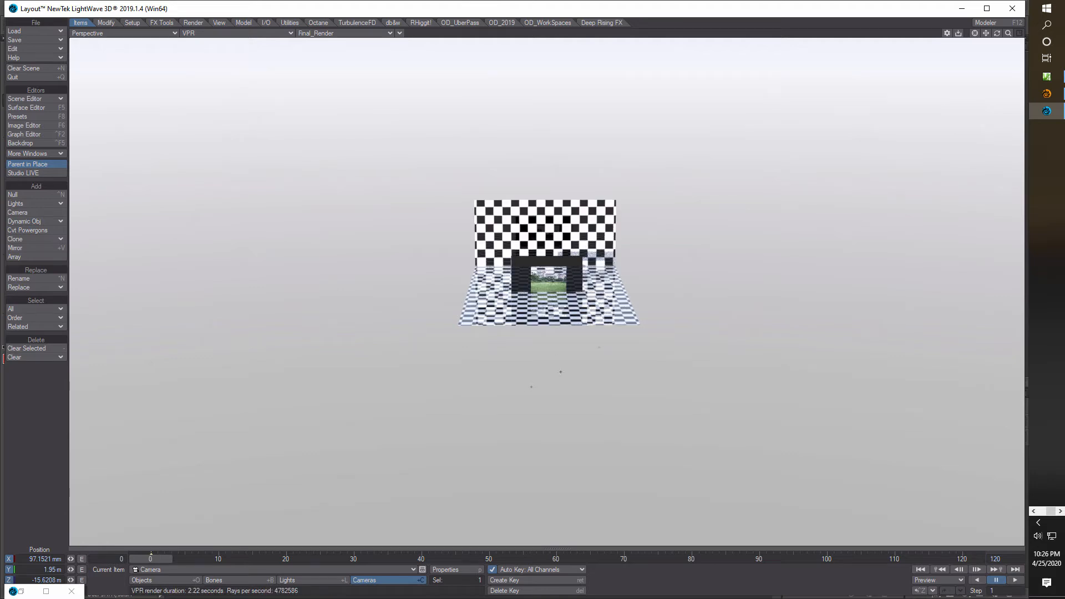
Set the camera's pitch to 2.50° and pull it back to about Z -28.98 m so the projected photo fills more of clip_wall
left_click_drag(71, 579, 73, 579)
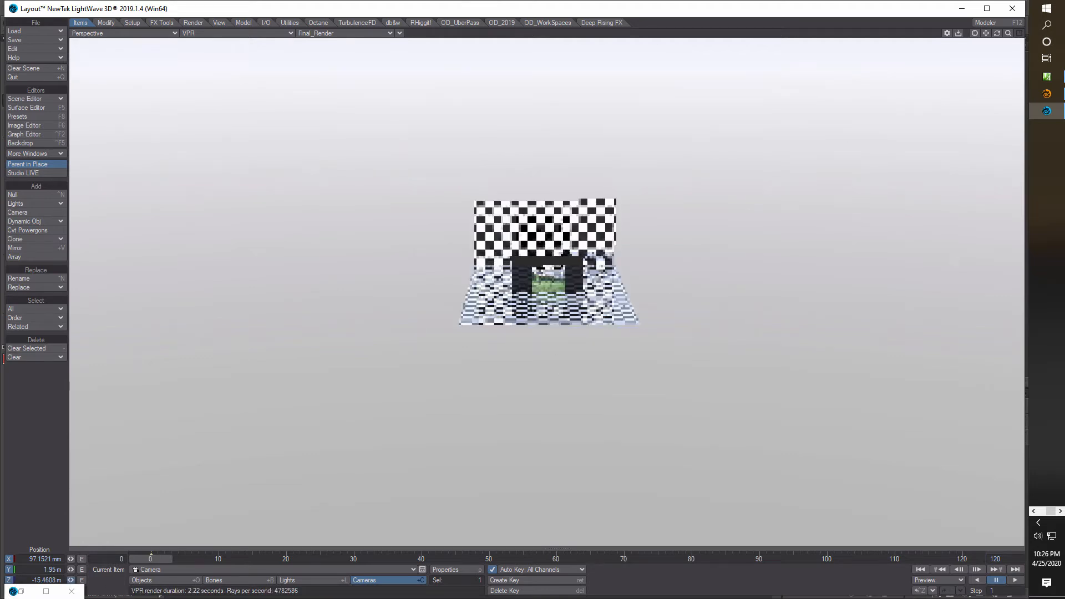
key("y")
left_click_drag(70, 570, 58, 570)
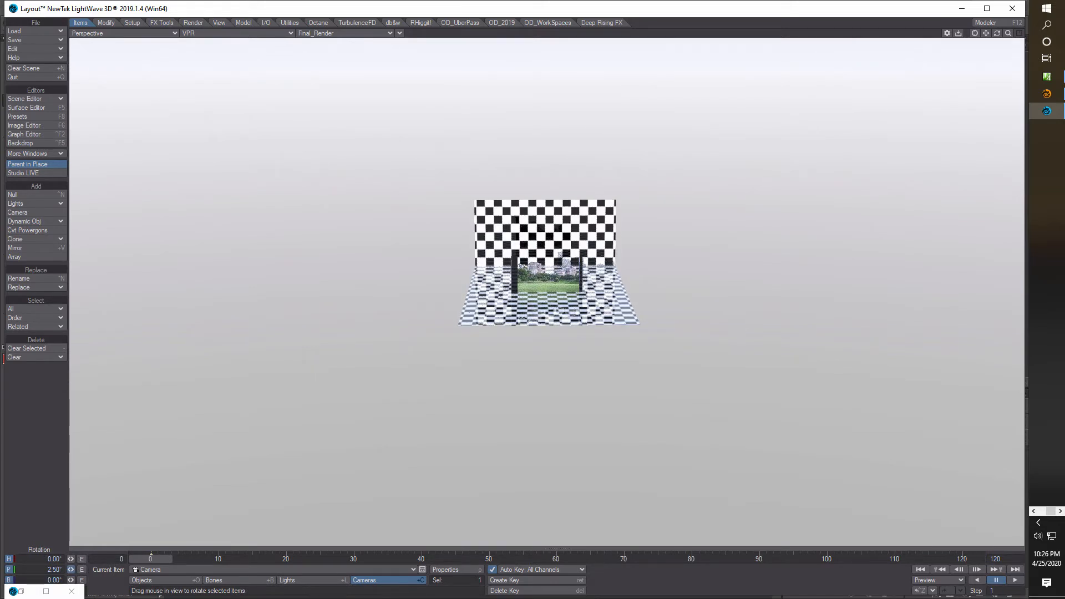
key("t")
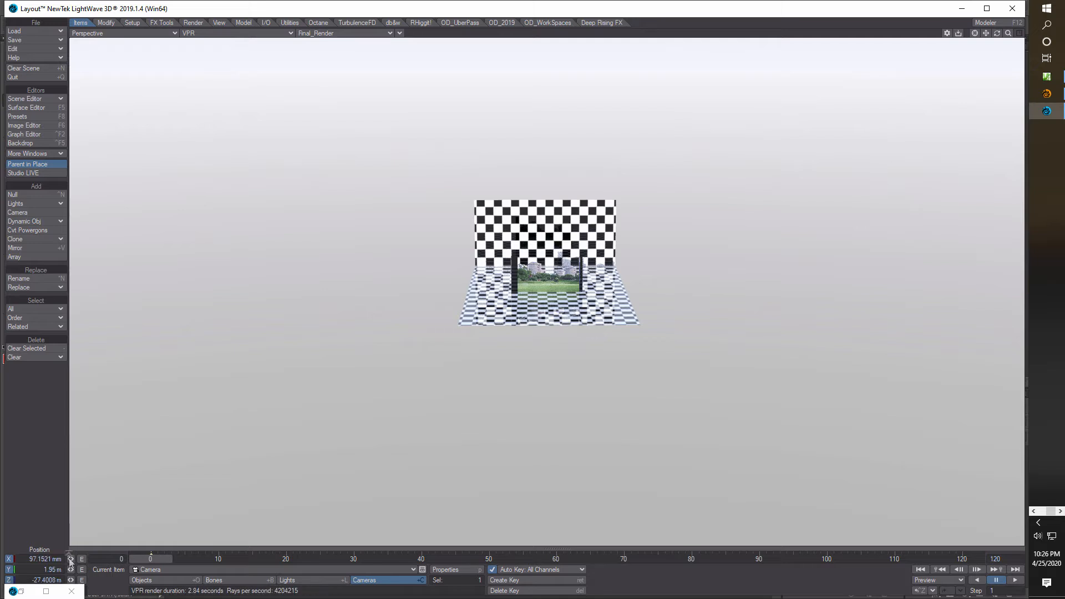
left_click_drag(71, 580, 78, 580)
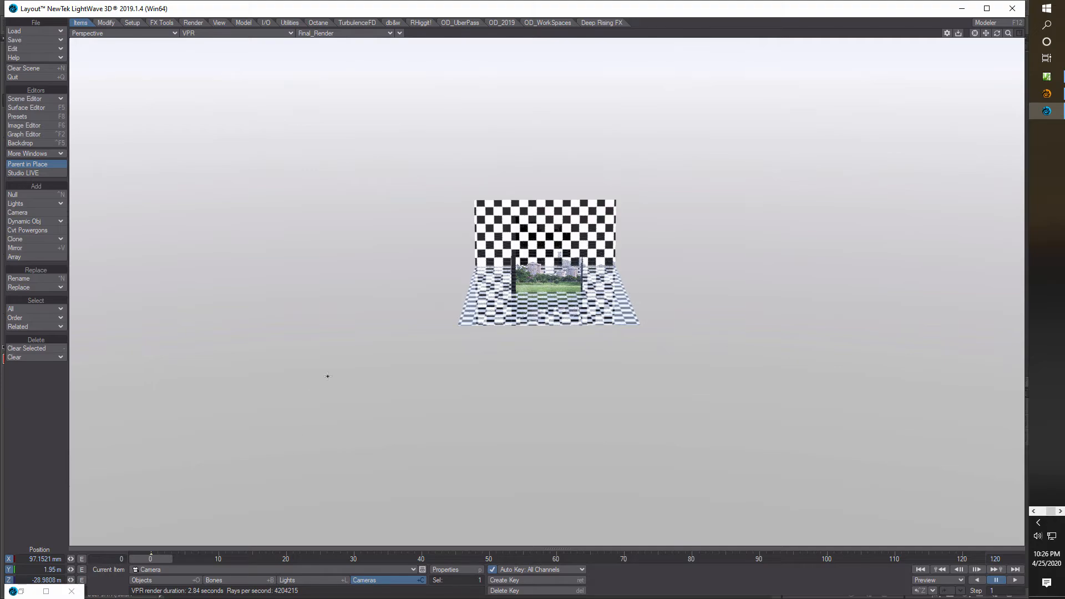
Examine the photo projection on clip_wall from several perspective angles and through the current camera
left_click_drag(1008, 32, 1008, 35)
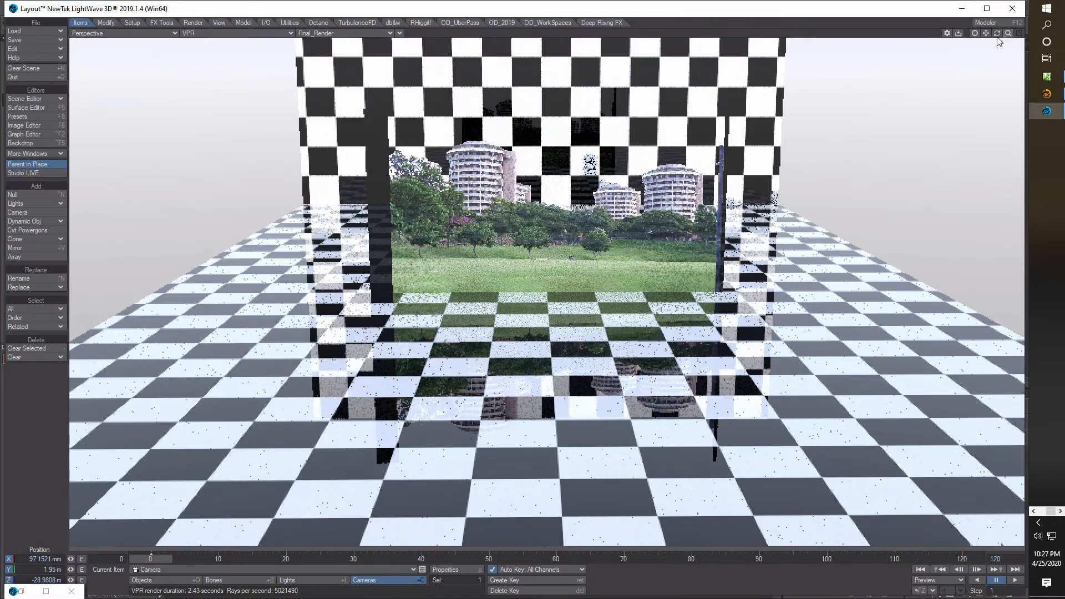
mouse_move(997, 34)
left_mouse_down()
mouse_move(983, 38)
mouse_move(997, 32)
left_mouse_up()
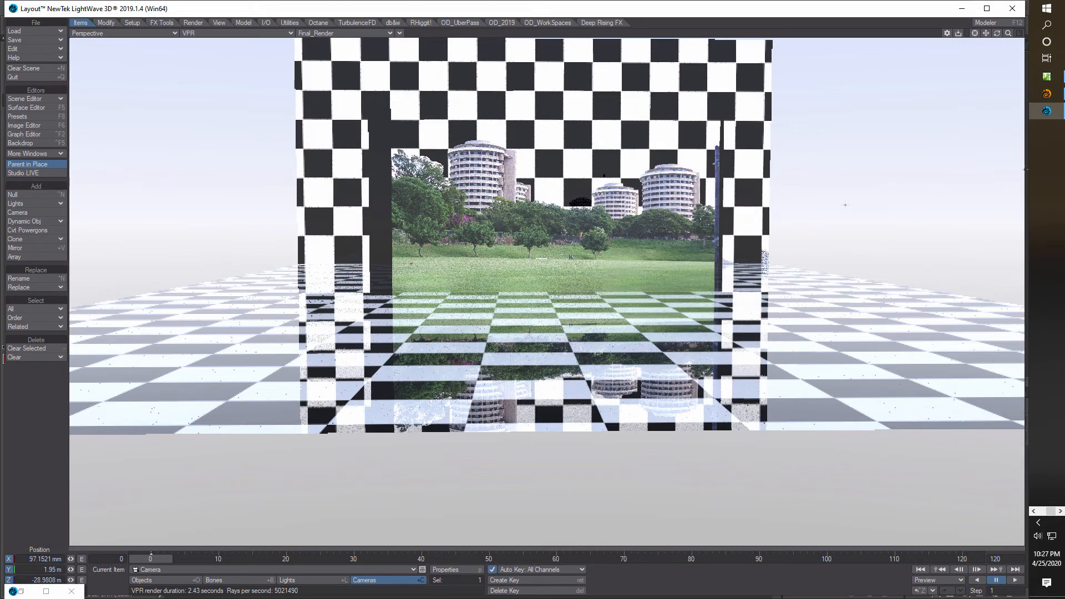
mouse_move(997, 33)
left_mouse_down()
mouse_move(1011, 34)
mouse_move(988, 33)
left_mouse_up()
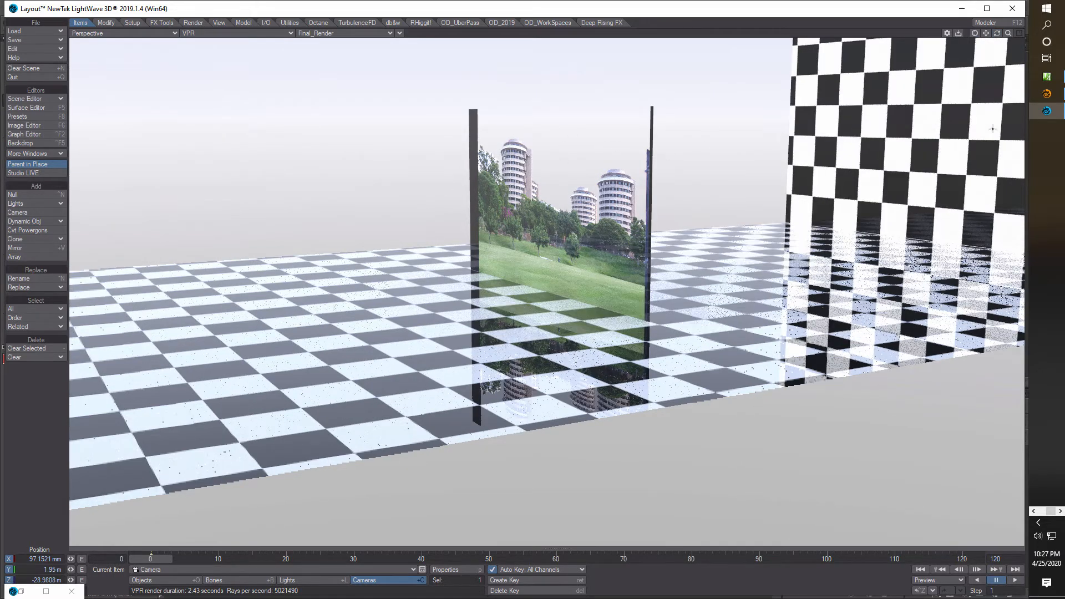
left_click_drag(997, 34, 974, 49)
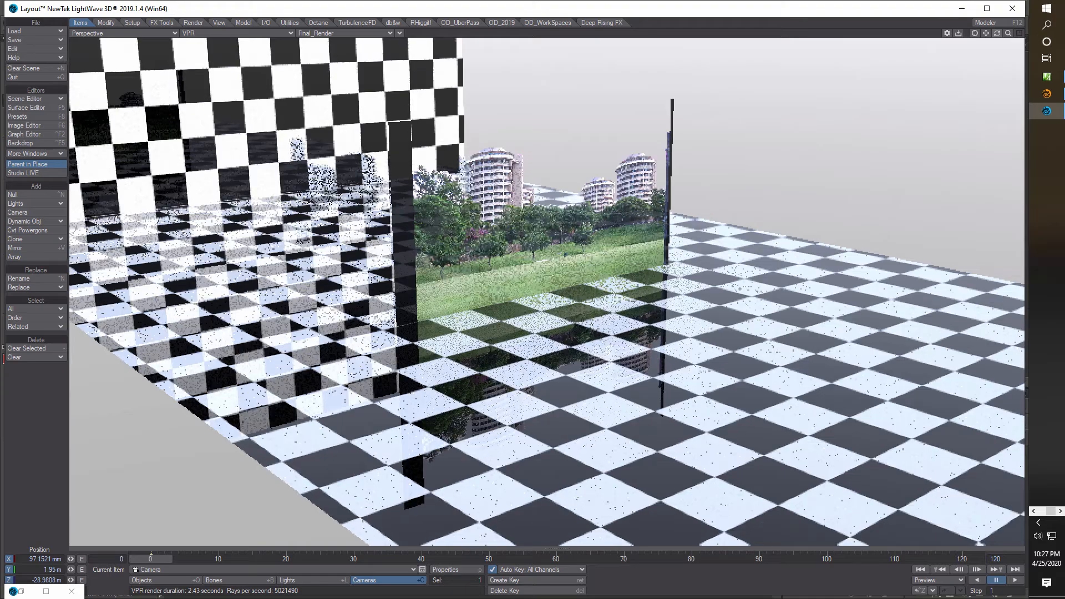
left_click_drag(997, 33, 923, 45)
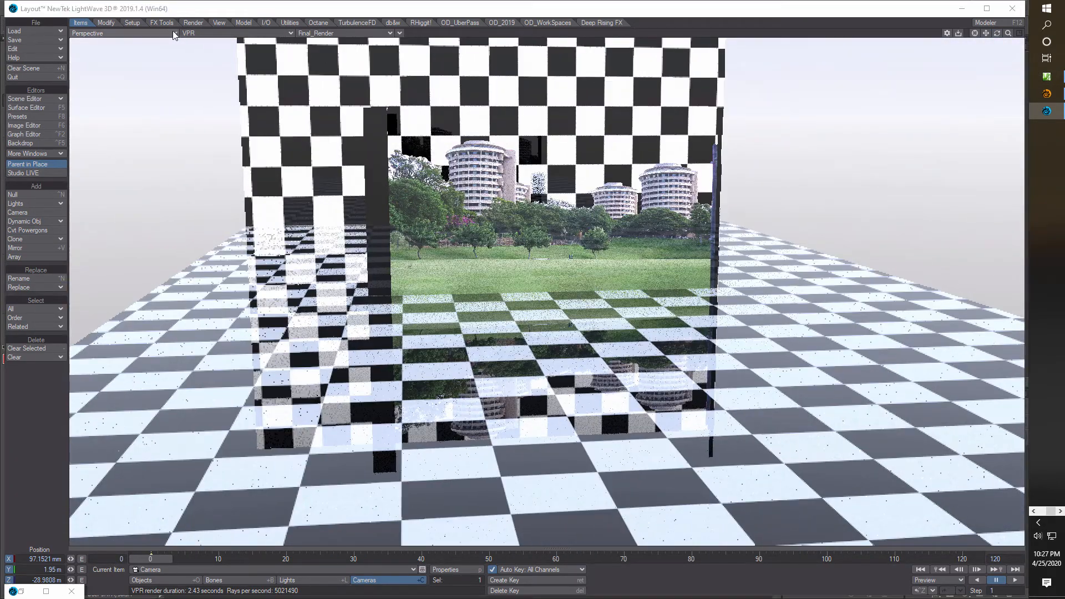
left_click(172, 31)
mouse_move(181, 90)
left_click(233, 88)
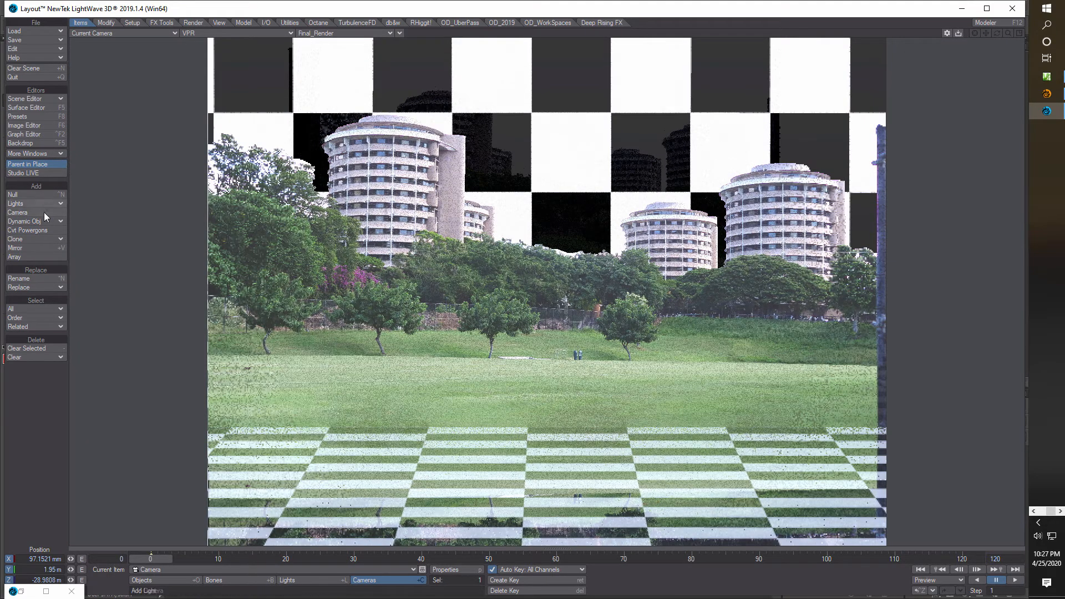
left_click(169, 33)
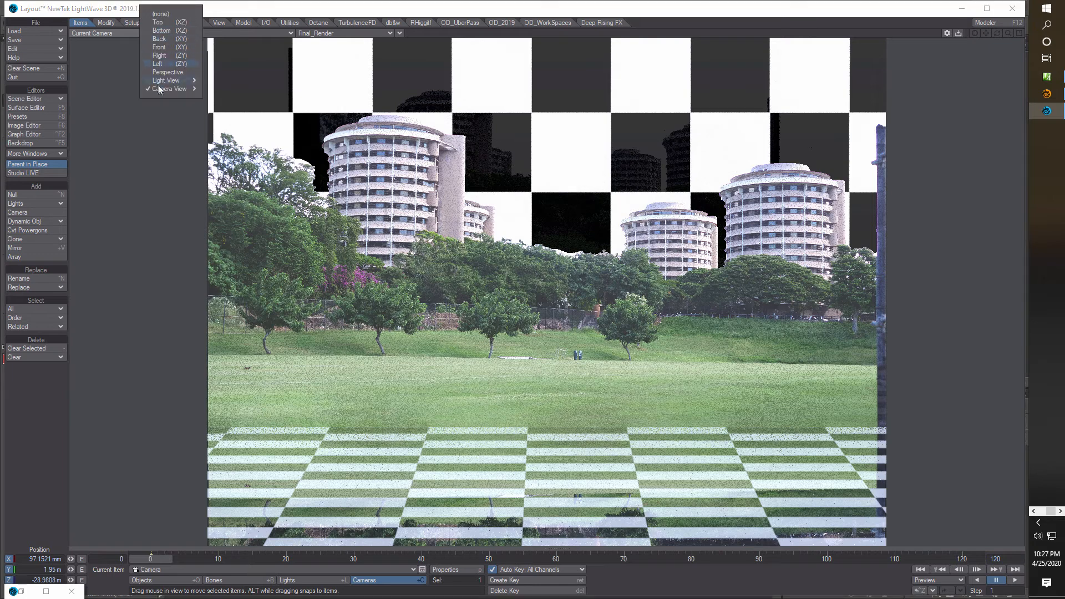
left_click(162, 73)
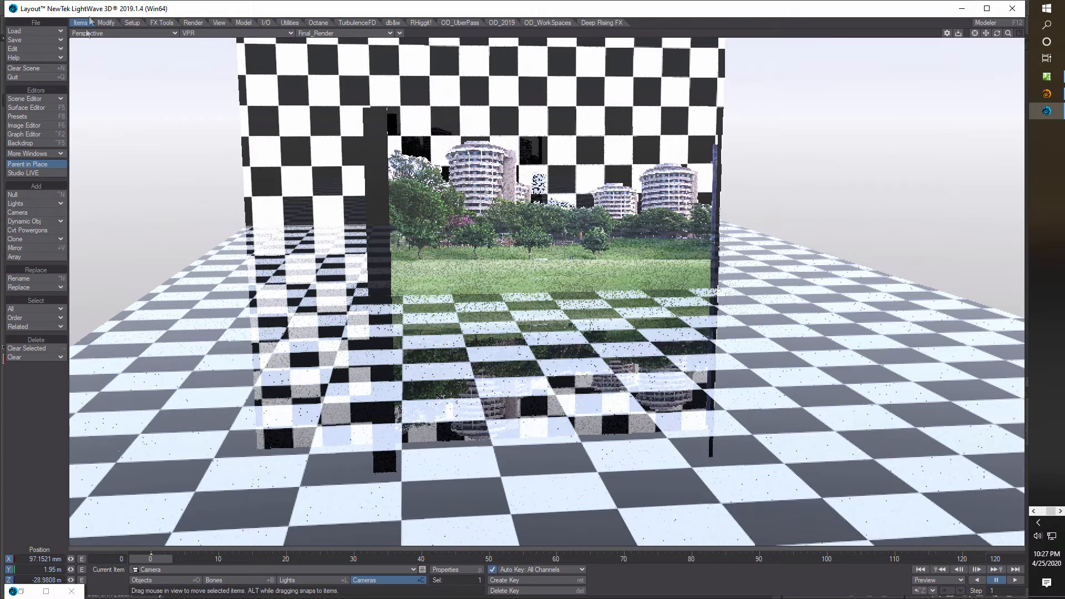
Add a second camera named Render3 and show the scene through it
left_click(41, 214)
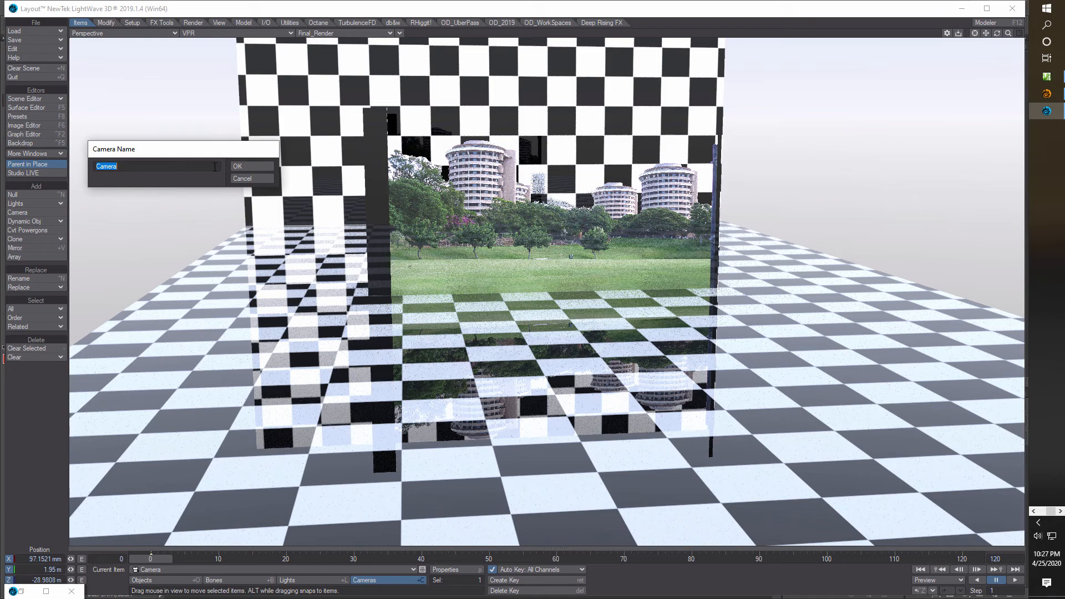
left_click(272, 166)
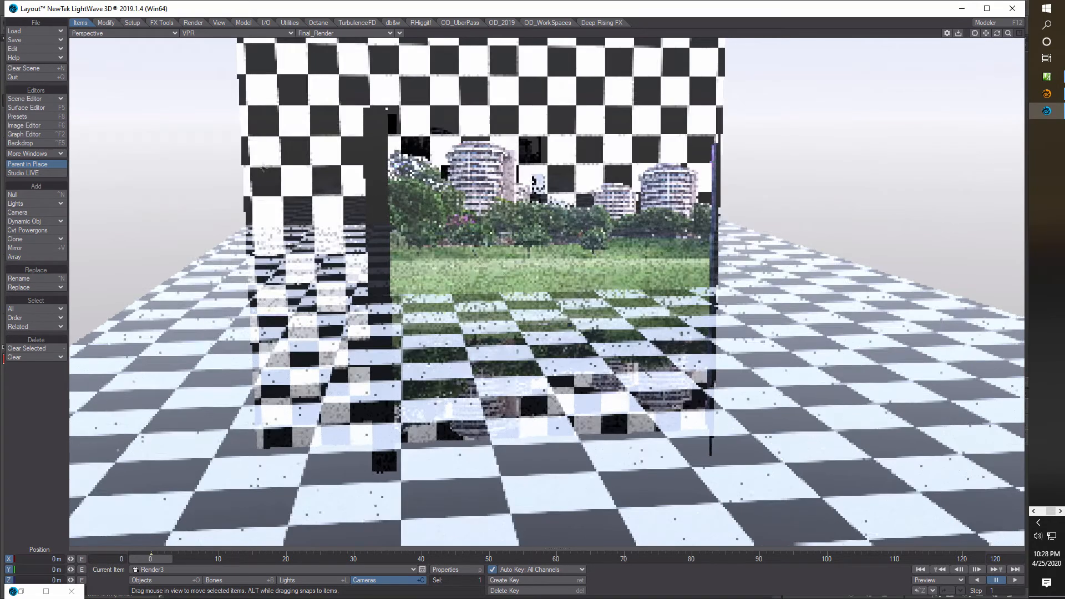
left_click(175, 33)
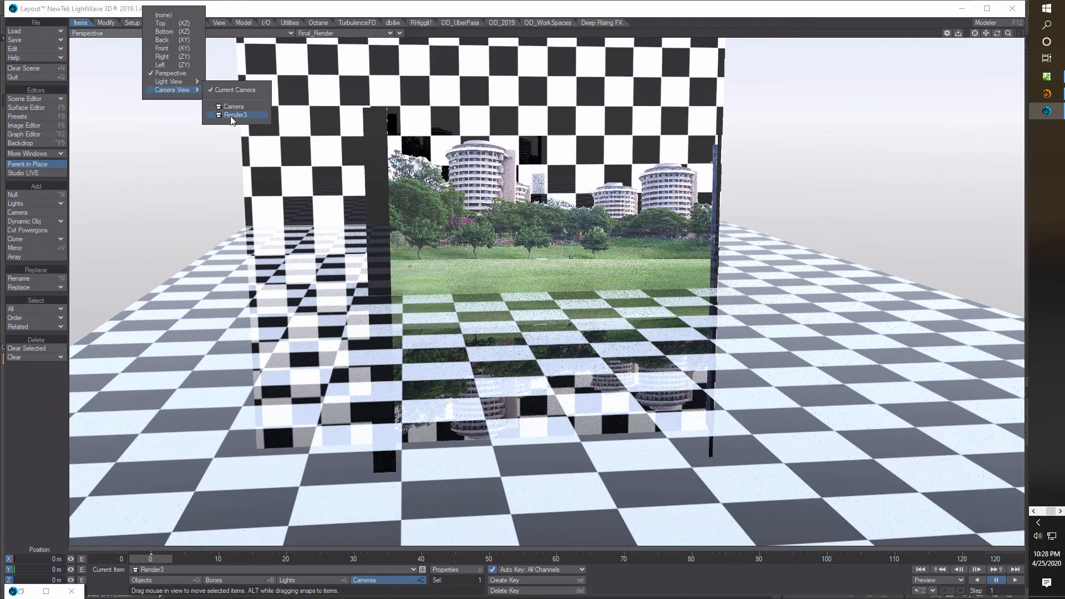
left_click(219, 103)
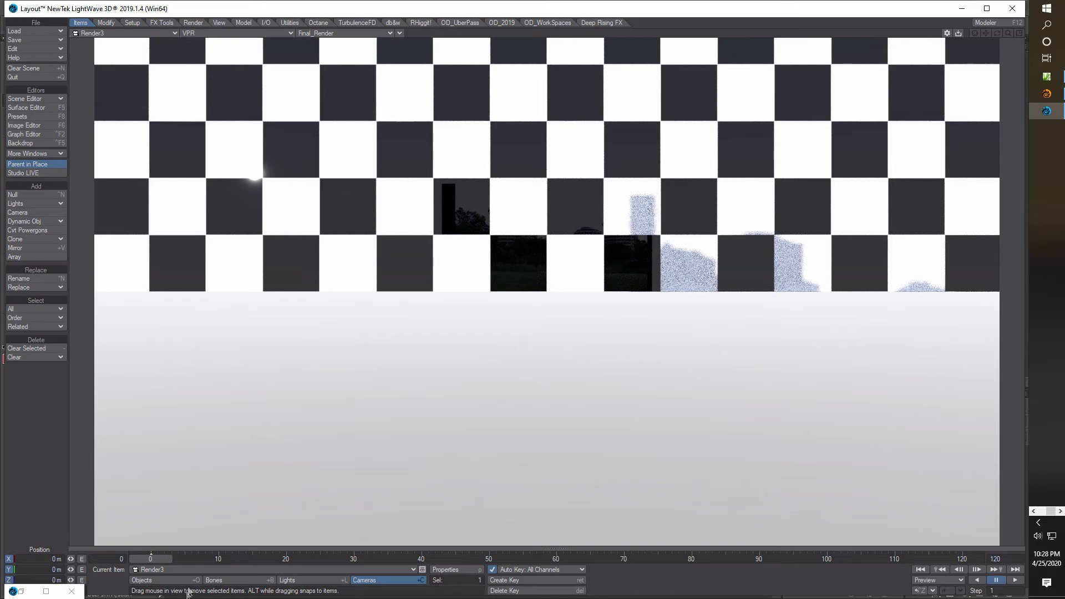
Position the Render3 camera in front of the walls at Y 1.49 m and Z -7.05 m, checking the framing in VPR
left_click(288, 34)
left_click(283, 58)
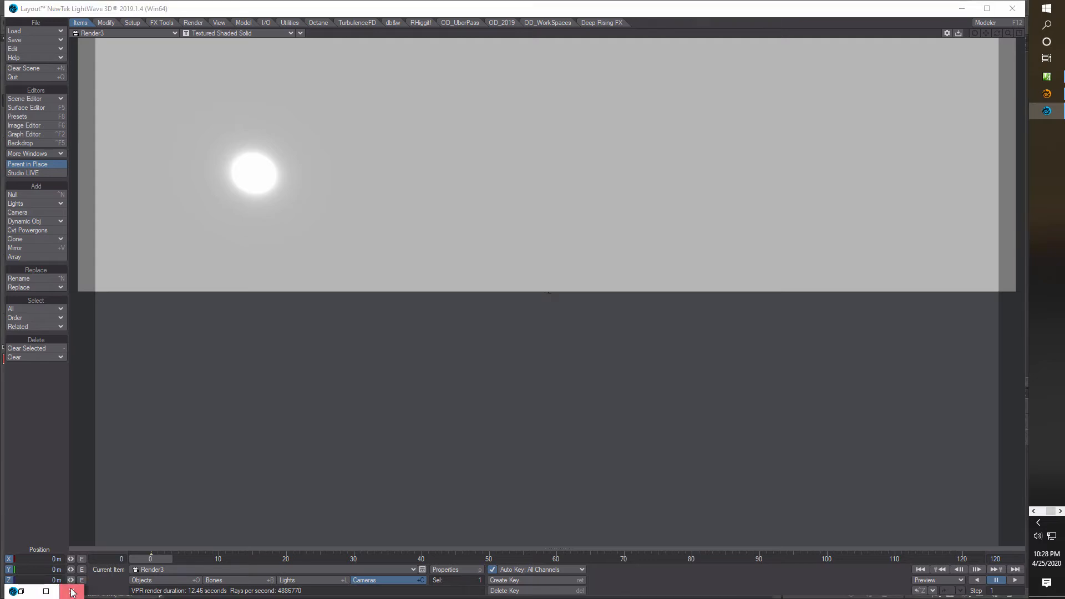
mouse_move(70, 574)
left_mouse_down()
mouse_move(57, 583)
mouse_move(74, 572)
left_mouse_up()
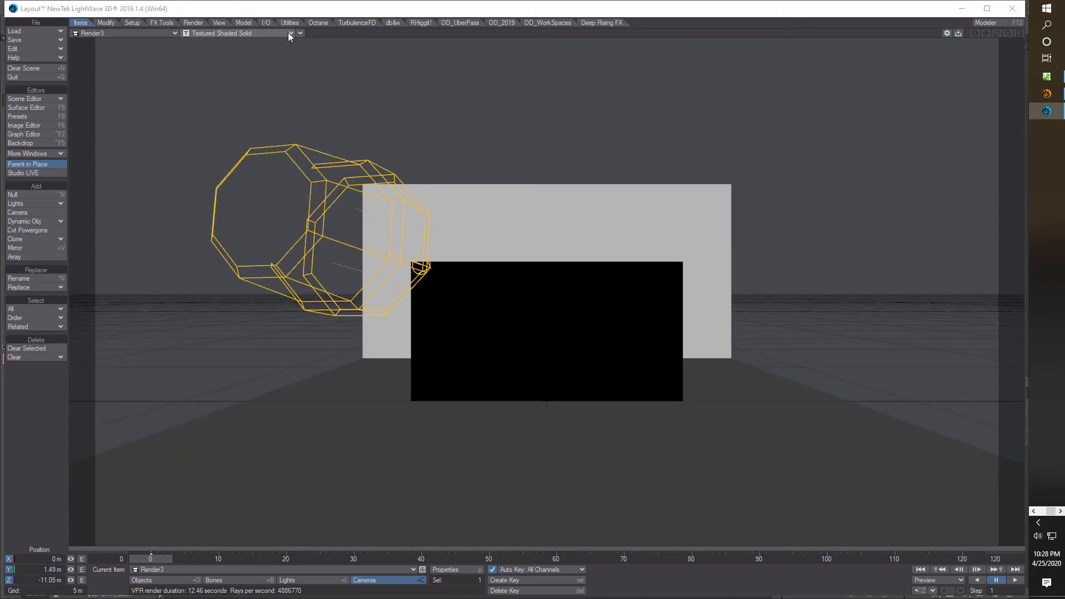
left_click(288, 32)
left_click(271, 83)
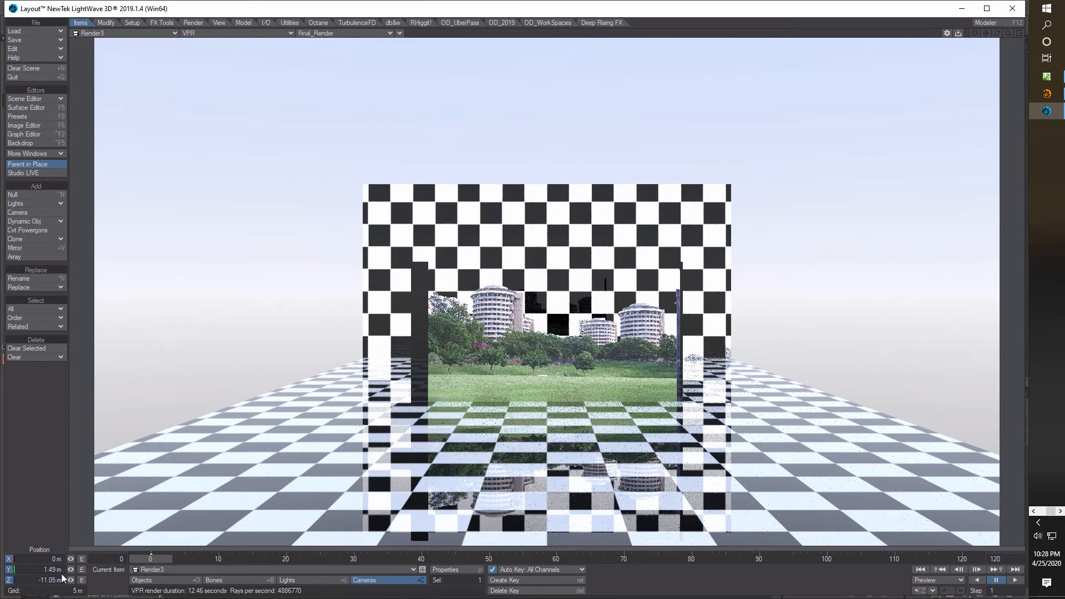
left_click_drag(70, 579, 115, 580)
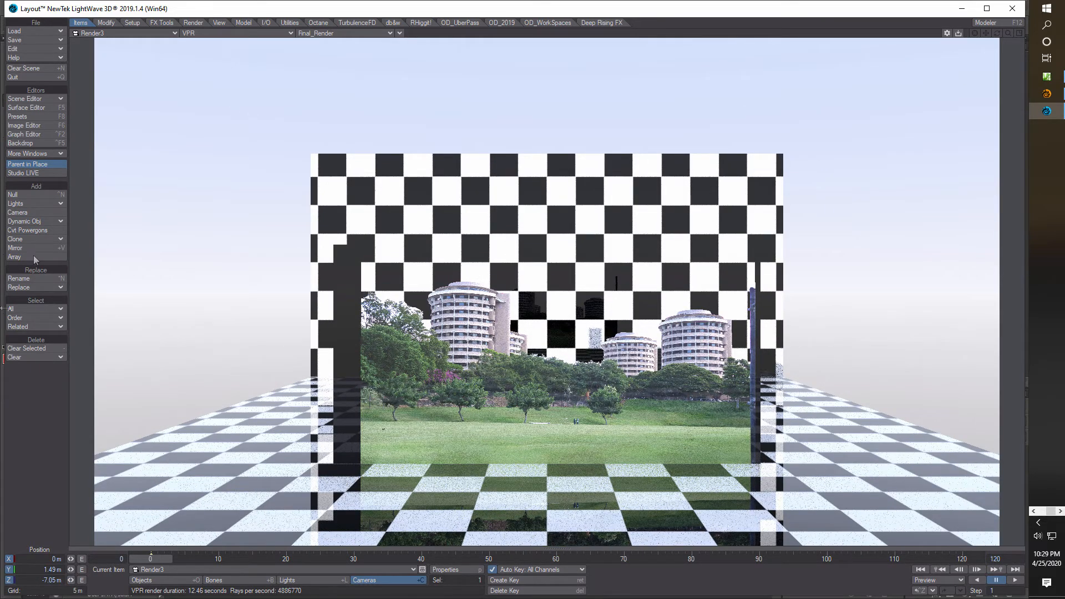
Set the specular of both the clip_wall and main_wall surfaces to 0% and close the Surface Editor
left_click(26, 107)
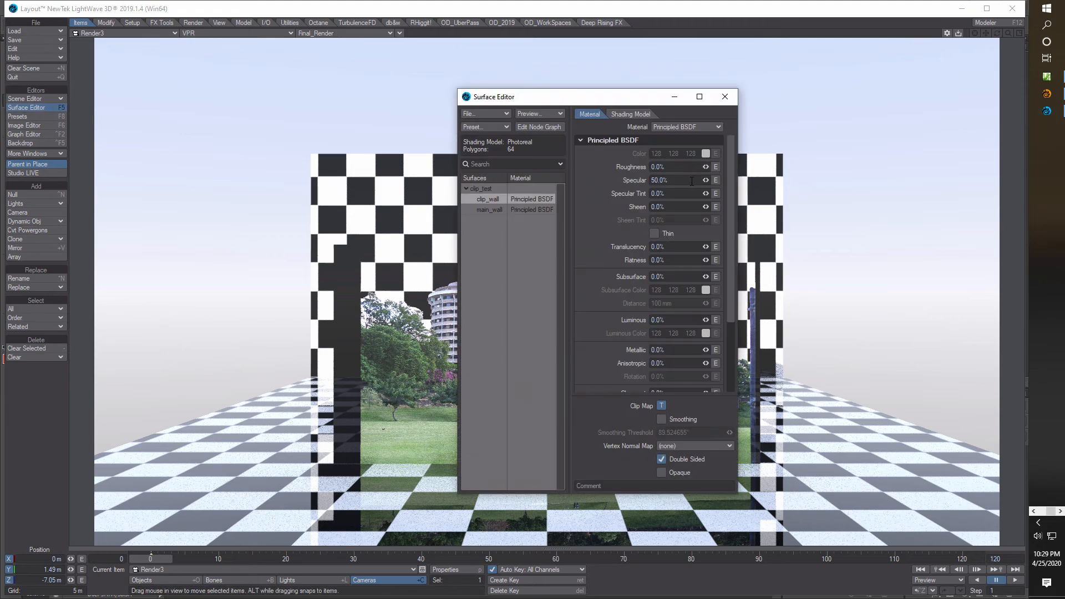
double_click(663, 180)
type("0")
key("Return")
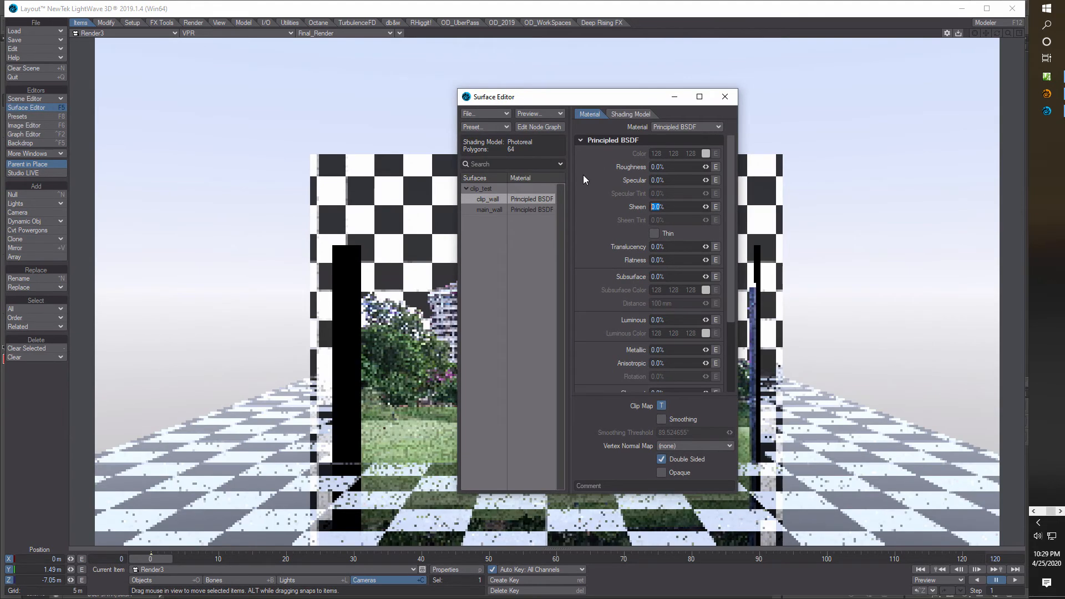
left_click(489, 209)
double_click(663, 180)
type("0")
key("Tab")
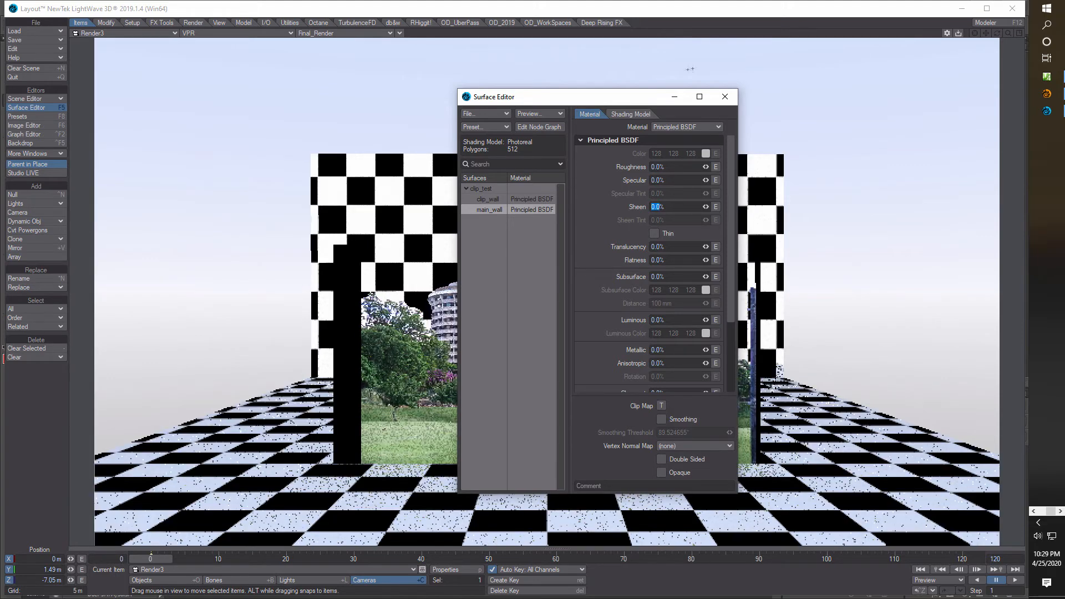
left_click(725, 97)
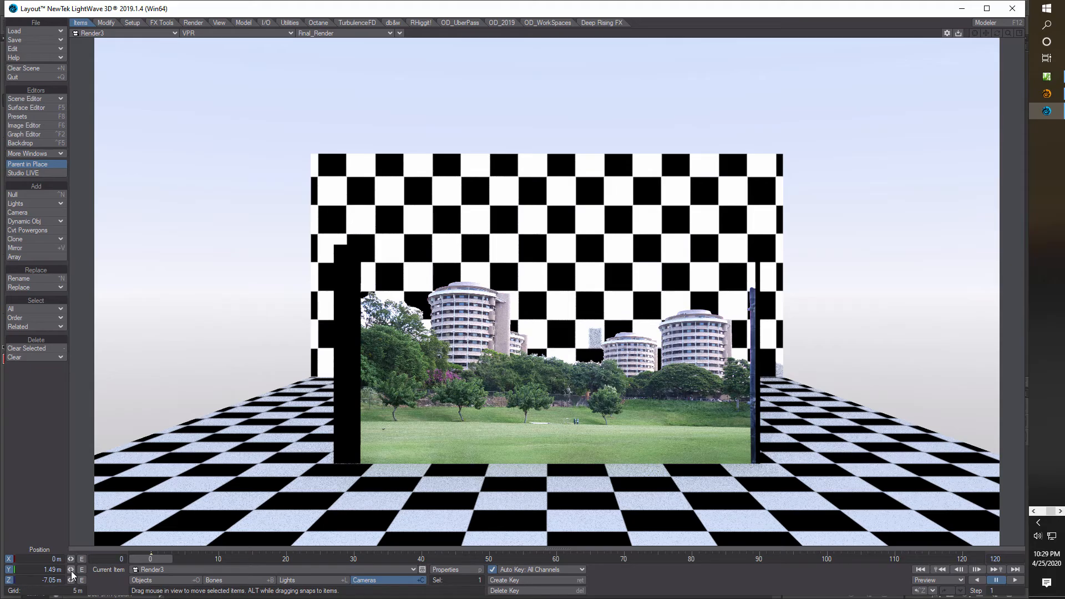
Move the Render3 camera forward to about Z -2.74 m and adjust its pitch
left_click_drag(71, 581, 117, 581)
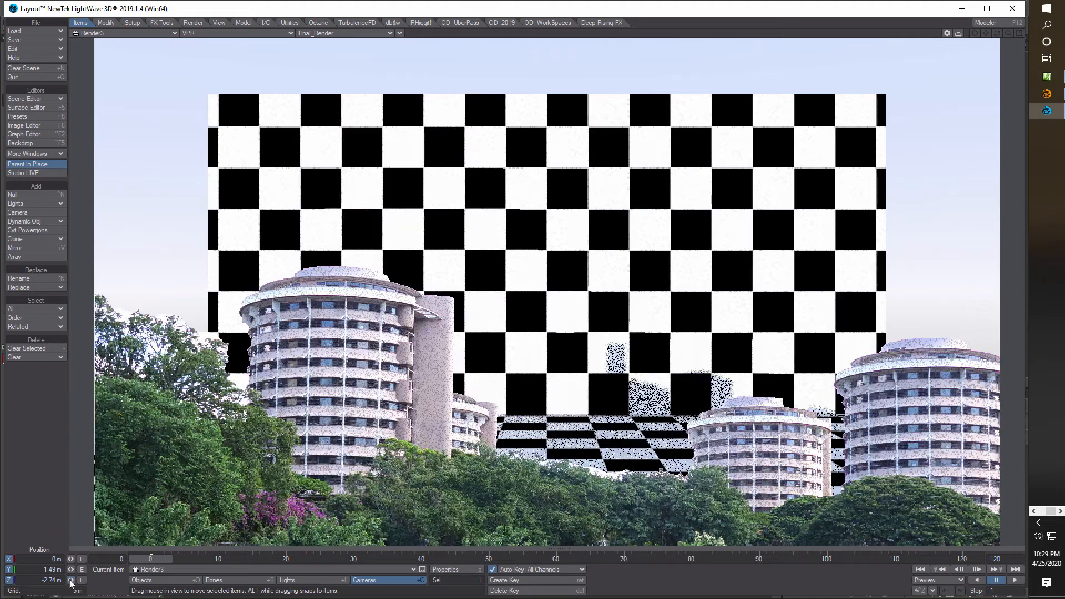
key("y")
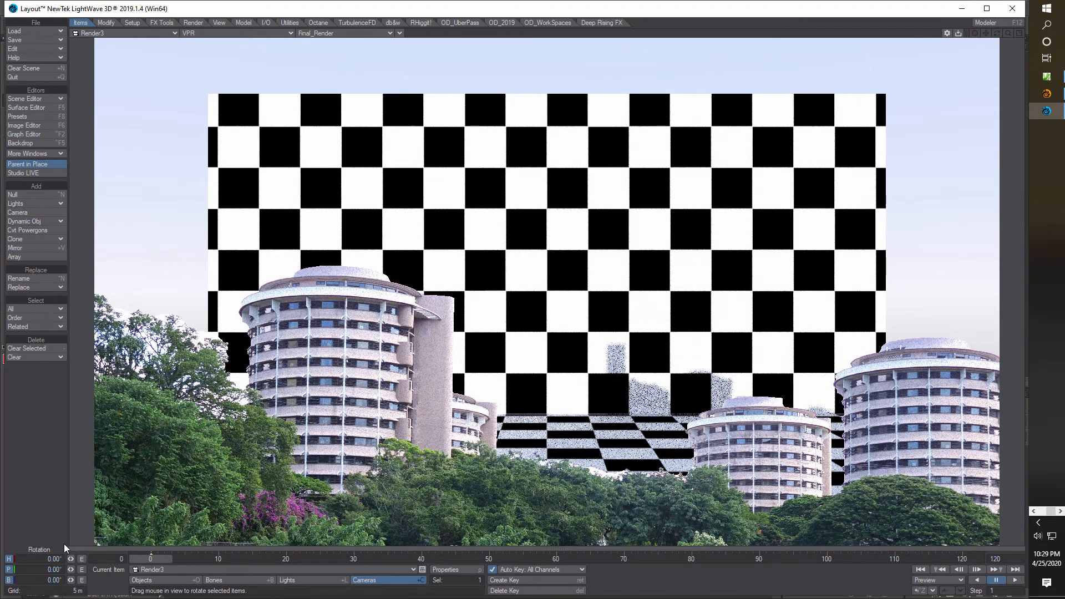
key("ctrl+F2")
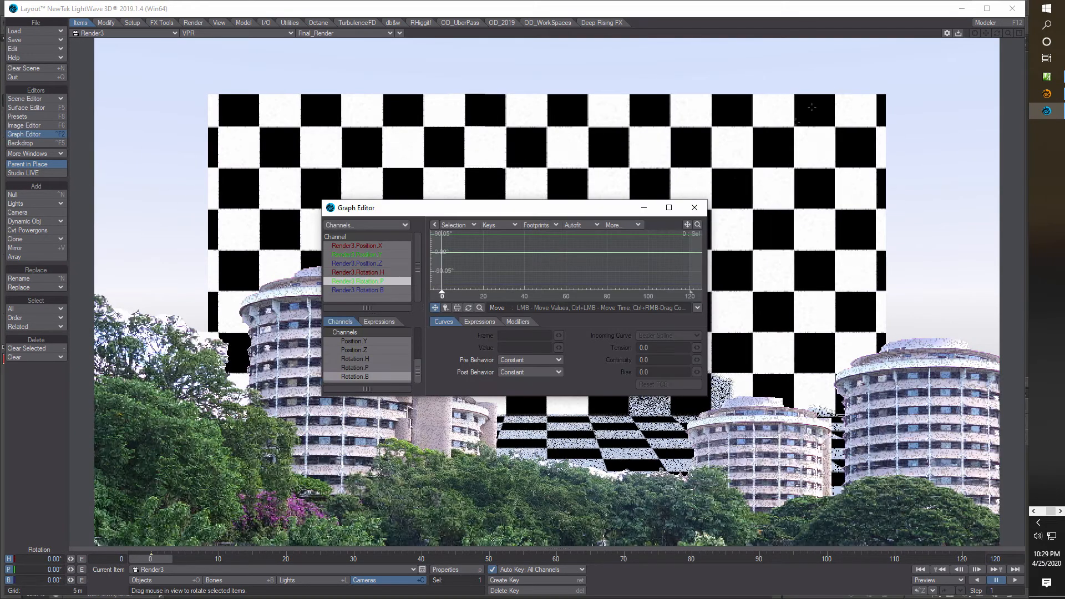
left_click(696, 208)
left_click_drag(68, 571, 87, 571)
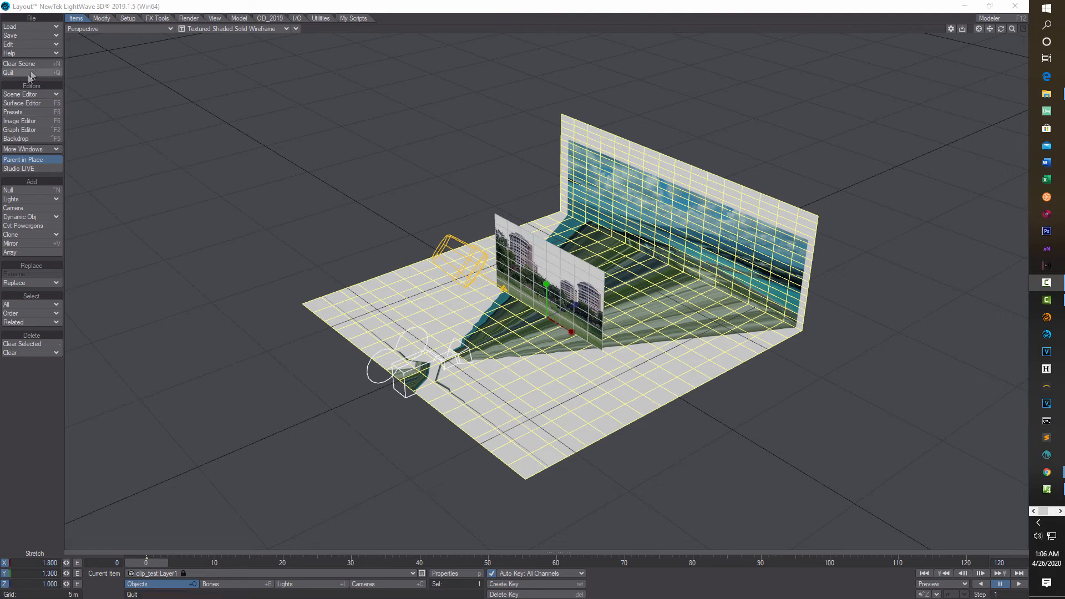
Open the Scene Editor, move it clear of the walls, and inspect the Camera and Camera2 items in the scene
left_click(33, 93)
left_click(33, 91)
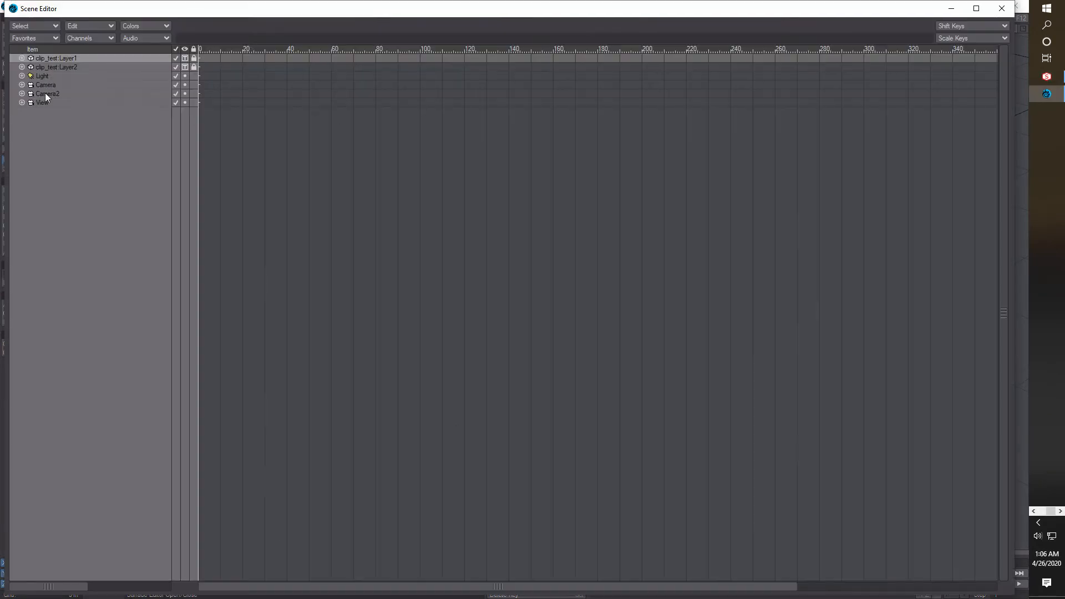
left_click_drag(296, 12, 546, 445)
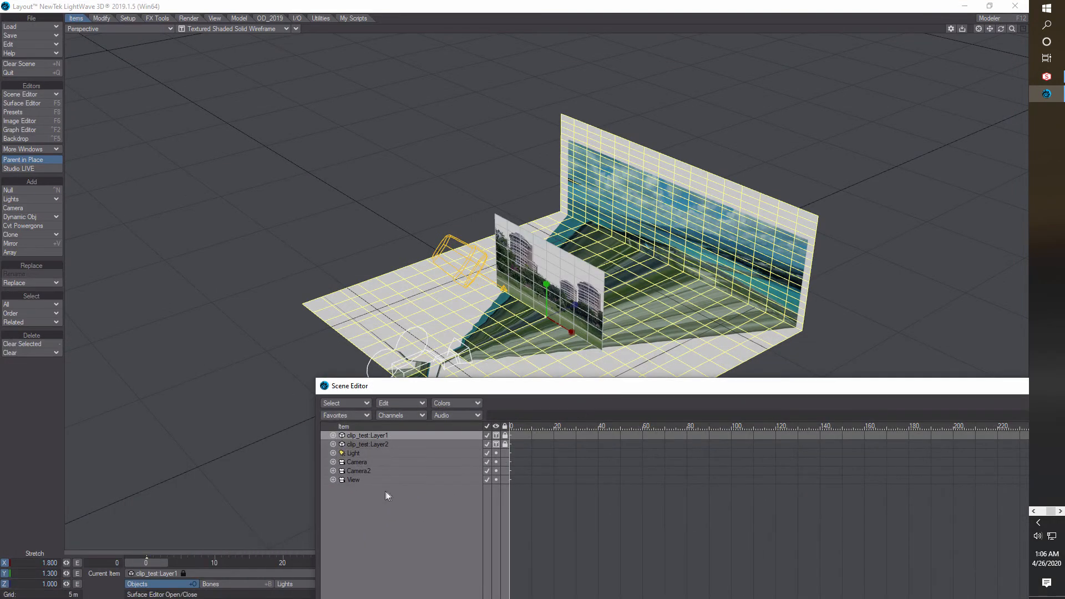
left_click(373, 462)
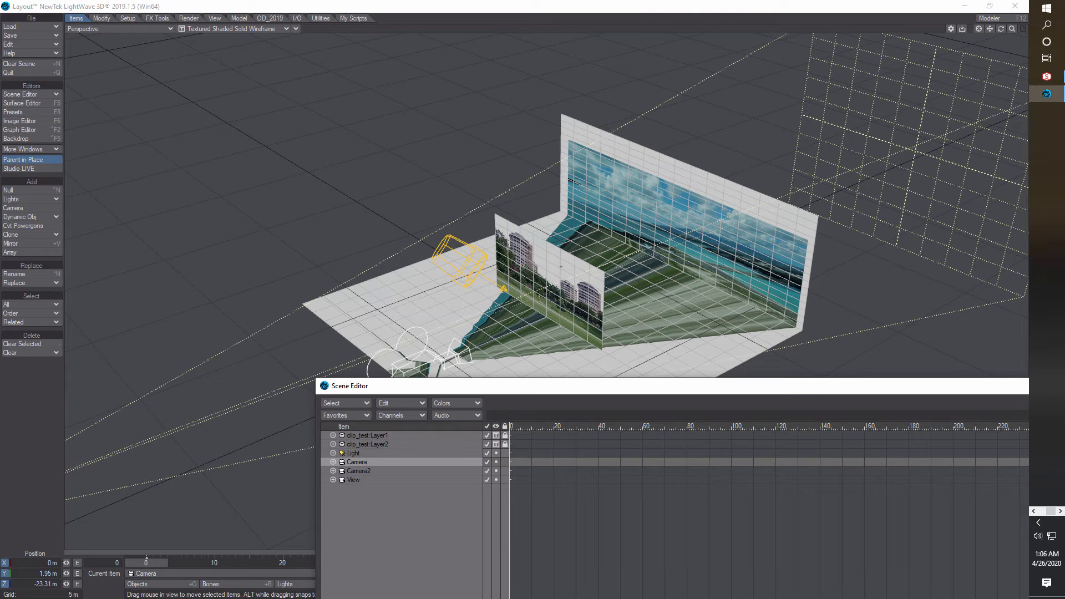
left_click(411, 472)
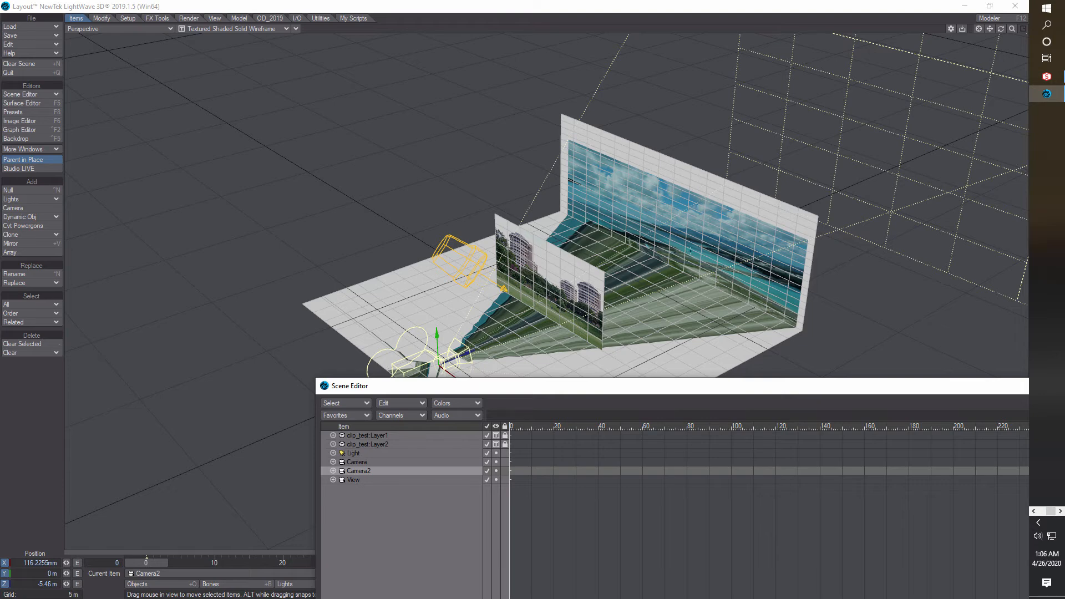
Select the View camera and preview the perspective view in VPR, keeping the Scene Editor clear of the projected walls
left_click(374, 480)
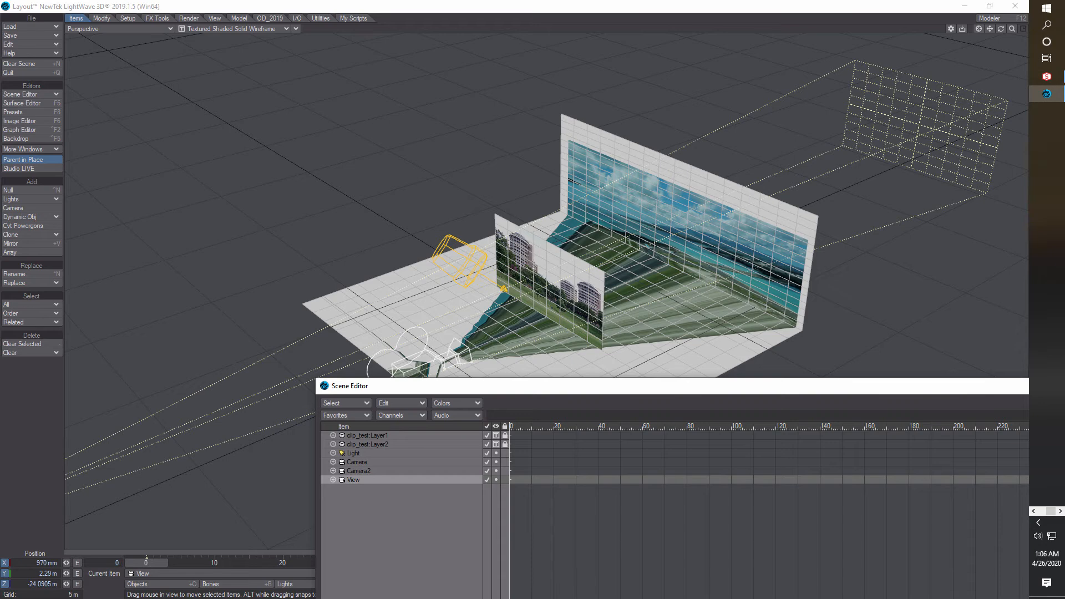
left_click(286, 28)
left_click(262, 77)
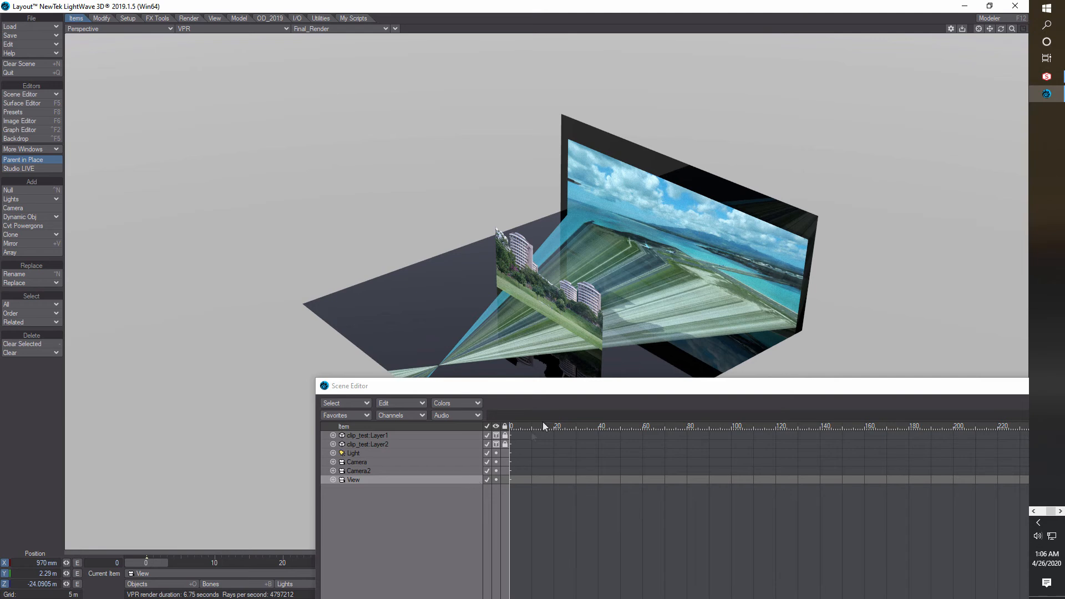
left_click_drag(572, 387, 602, 468)
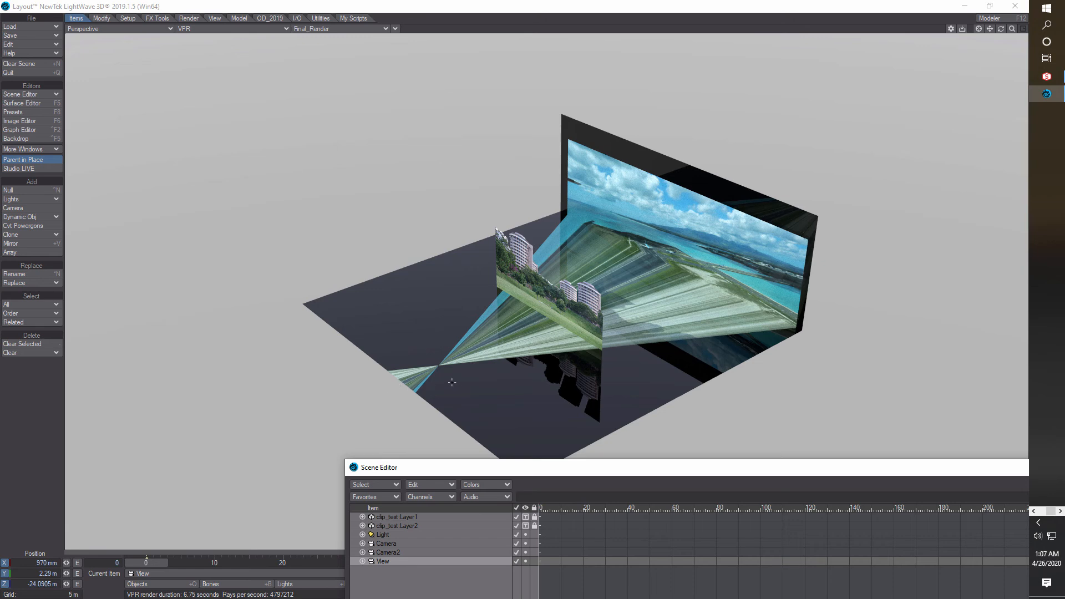
Return the perspective view to Textured Shaded Solid Wireframe and compare the frustums of Camera2, Camera and View by selecting each in turn
left_click(280, 29)
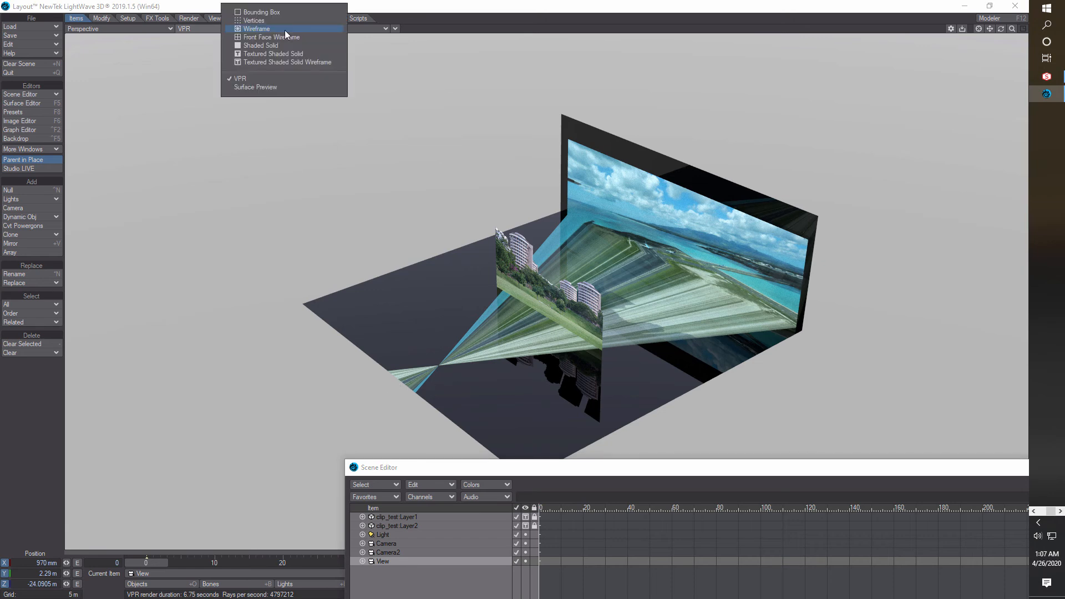
left_click(274, 62)
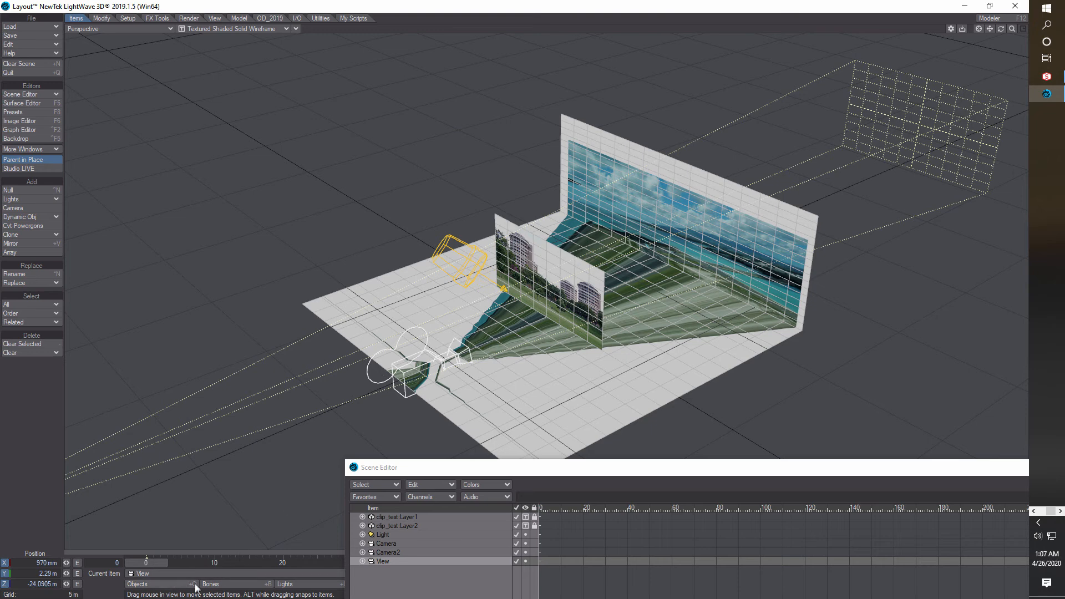
left_click_drag(527, 469, 773, 487)
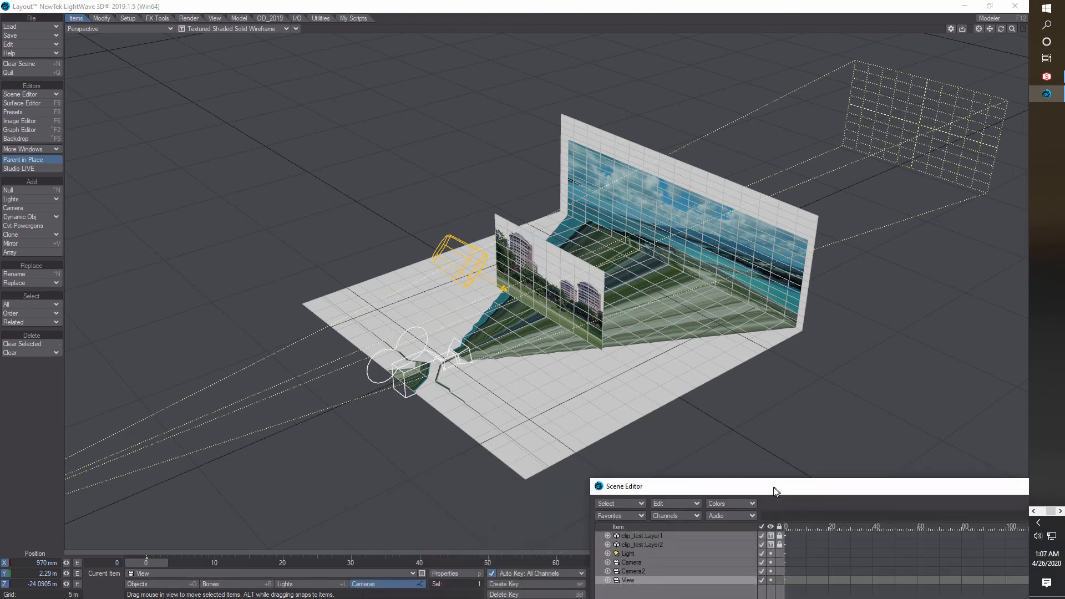
left_click(417, 575)
left_click(419, 565)
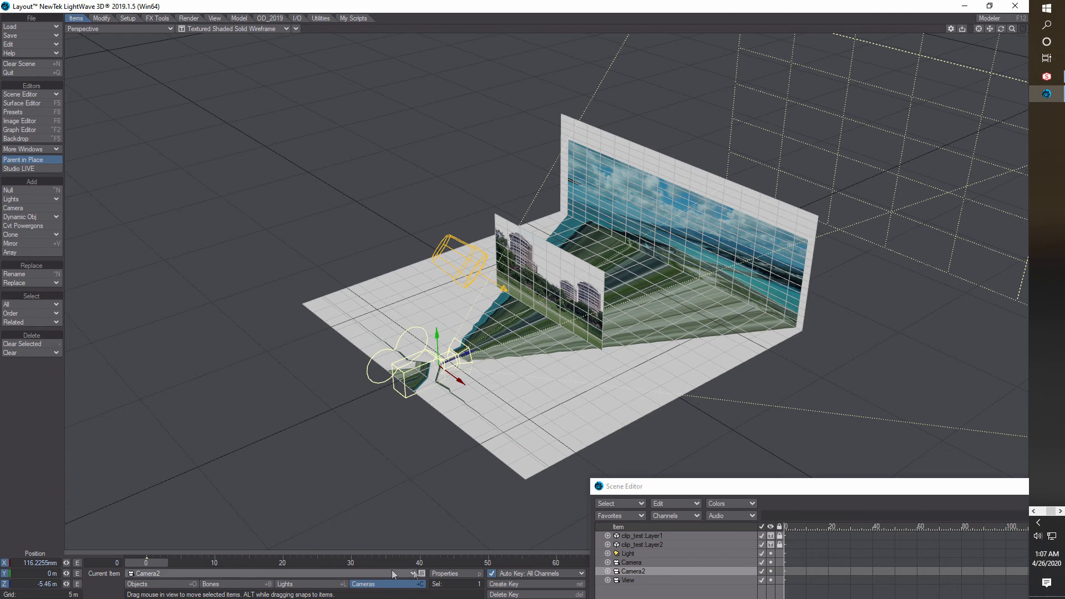
left_click(407, 573)
left_click(406, 564)
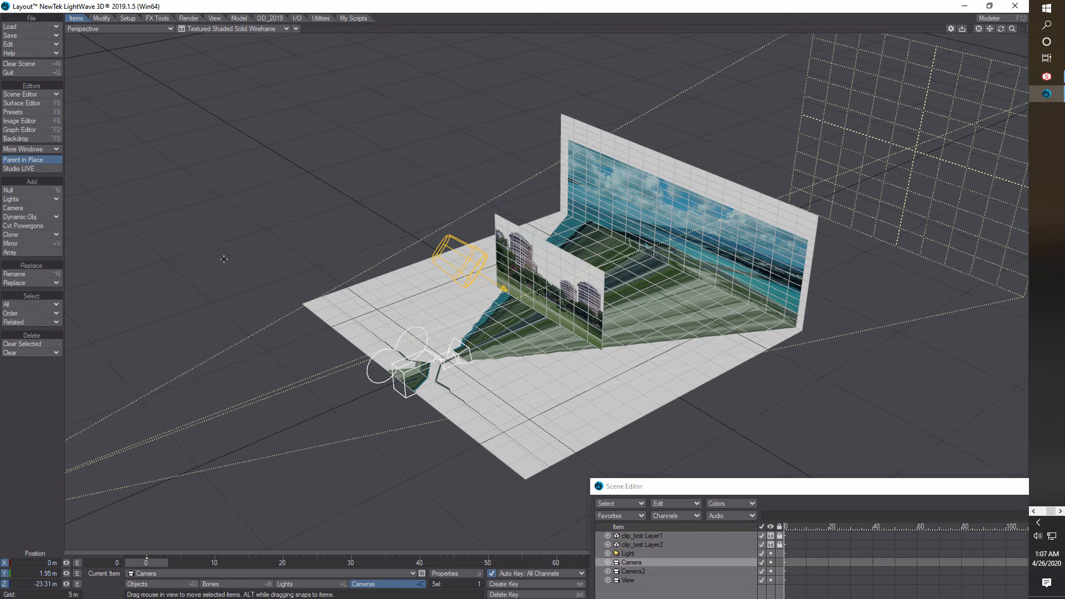
left_click(412, 573)
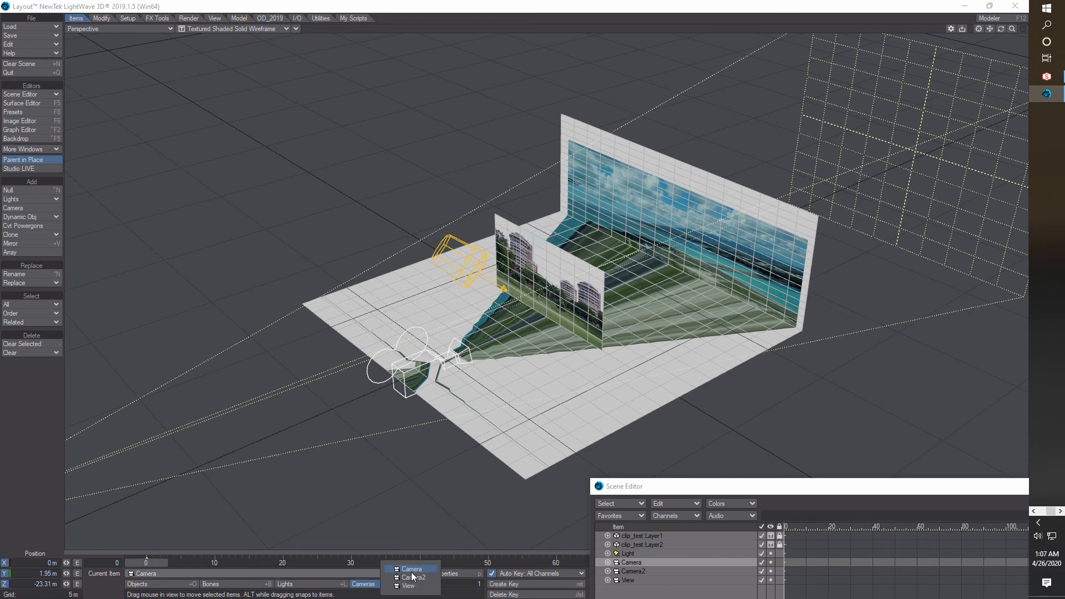
left_click(410, 586)
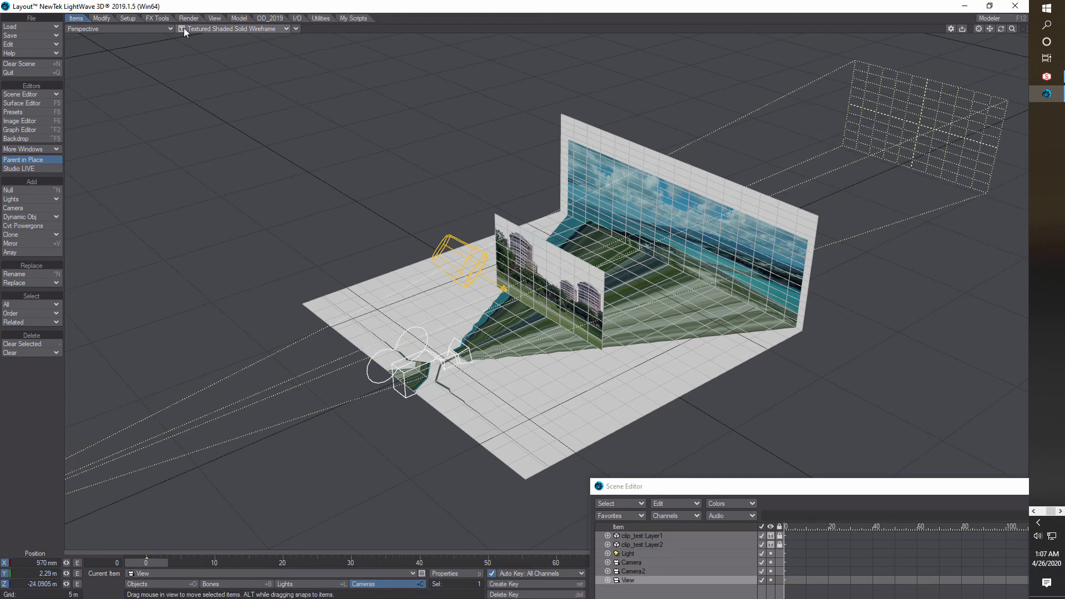
Look through the View camera in the viewport and close the Scene Editor
left_click(167, 30)
mouse_move(166, 85)
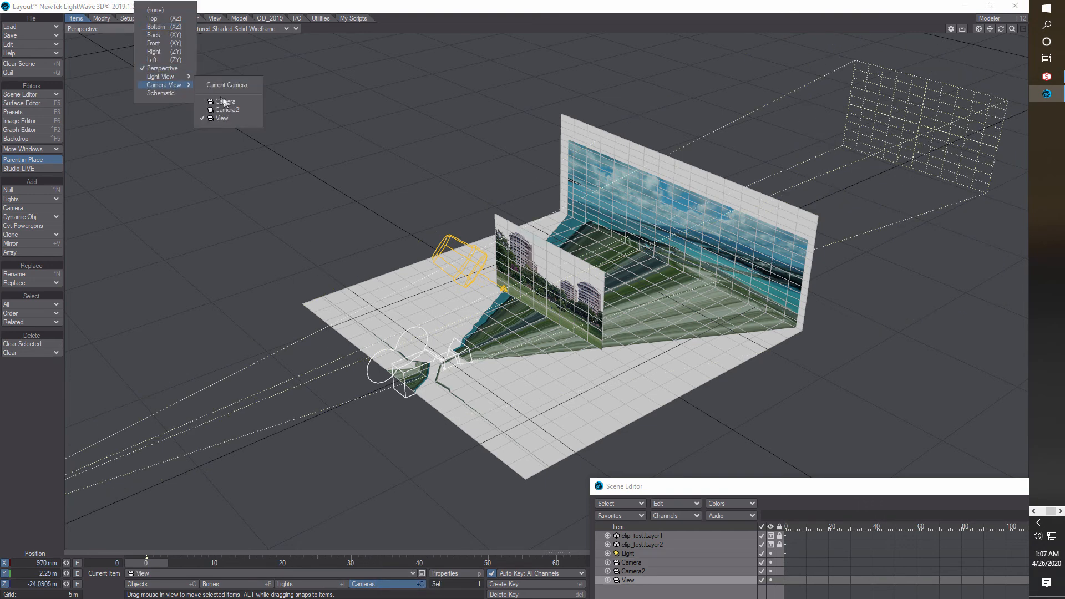
left_click(223, 118)
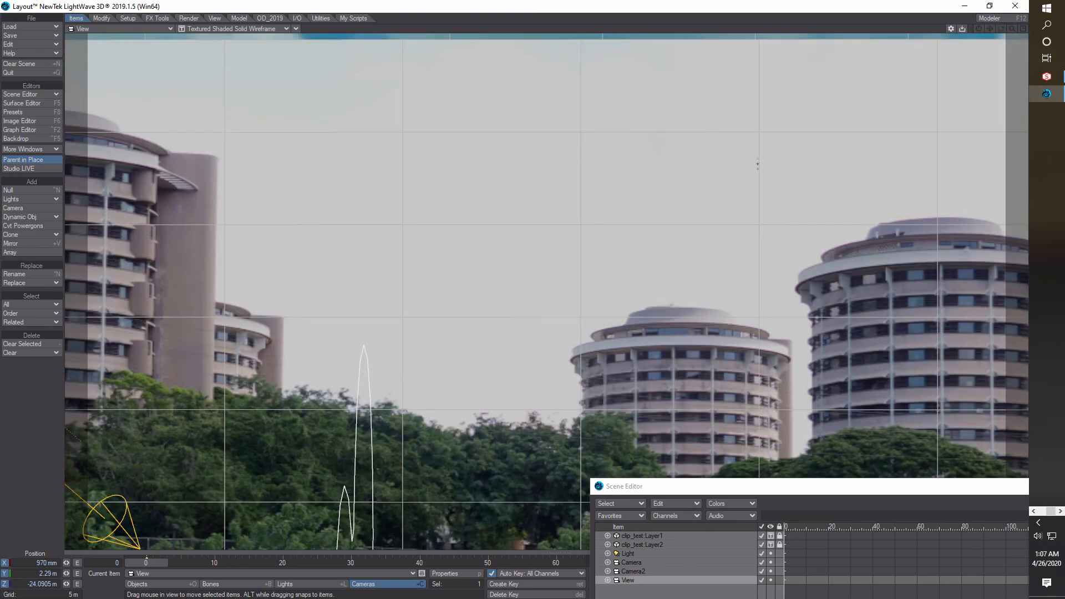
left_click_drag(721, 487, 1029, 441)
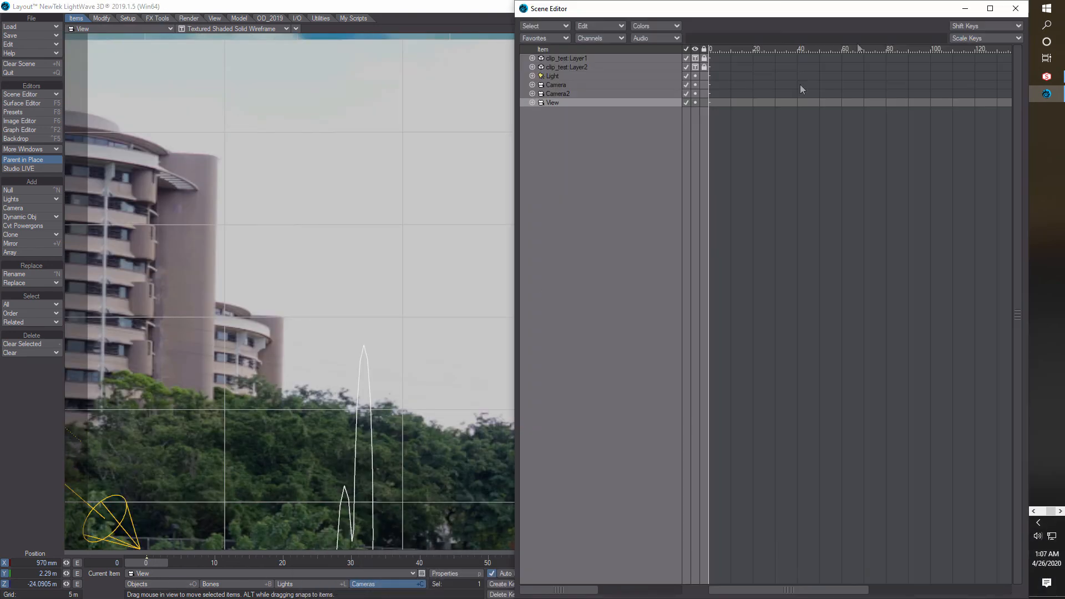
left_click(1016, 9)
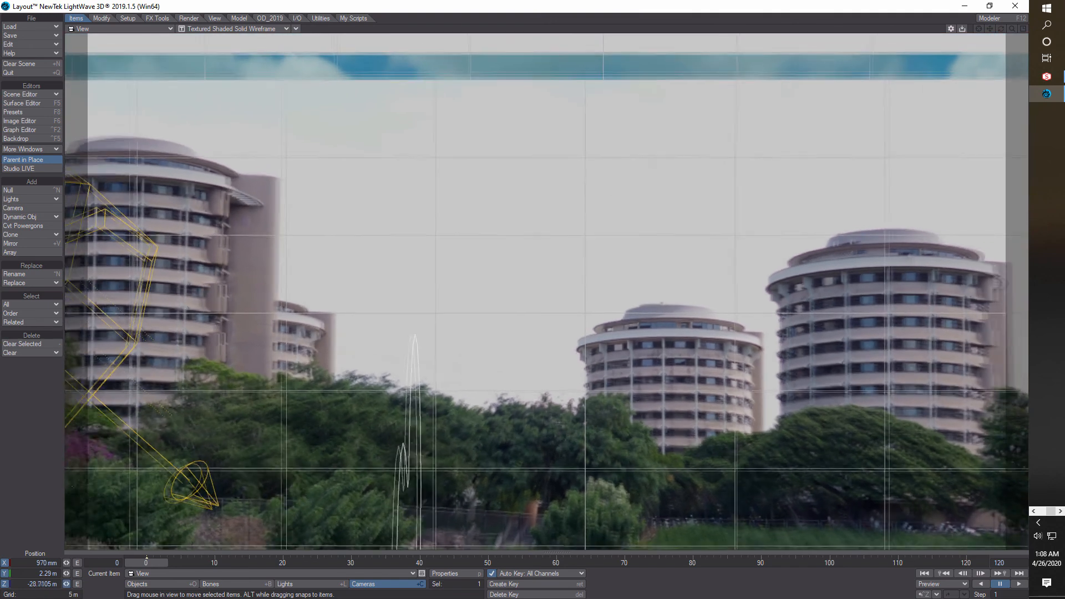
Move the View camera back to about Z -30.38 m and forward to about Z -24.77 m, checking the projected layers in VPR
left_click_drag(66, 584, 58, 584)
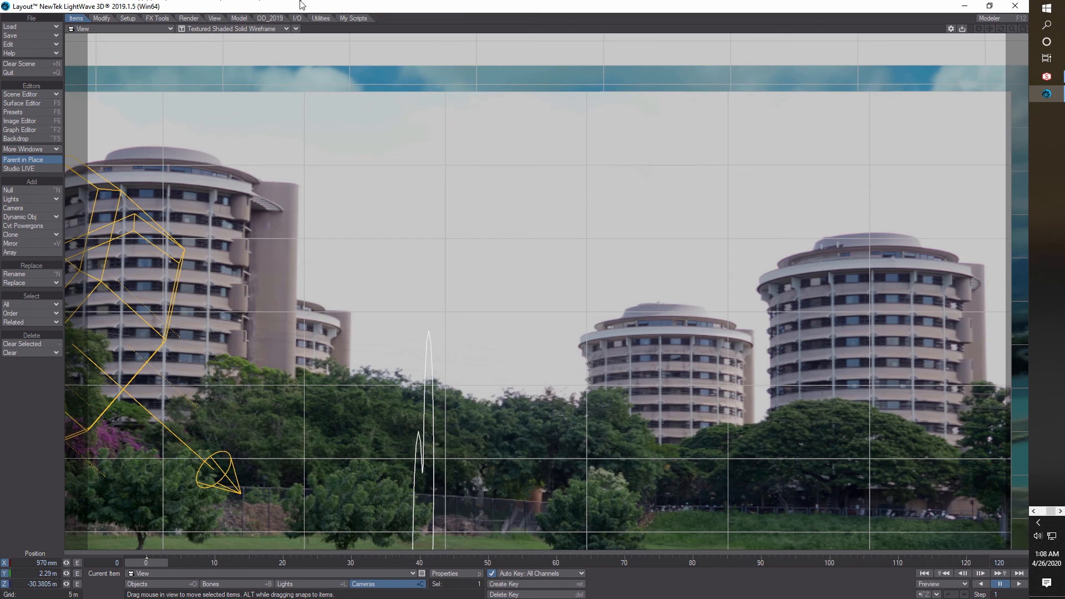
left_click(287, 29)
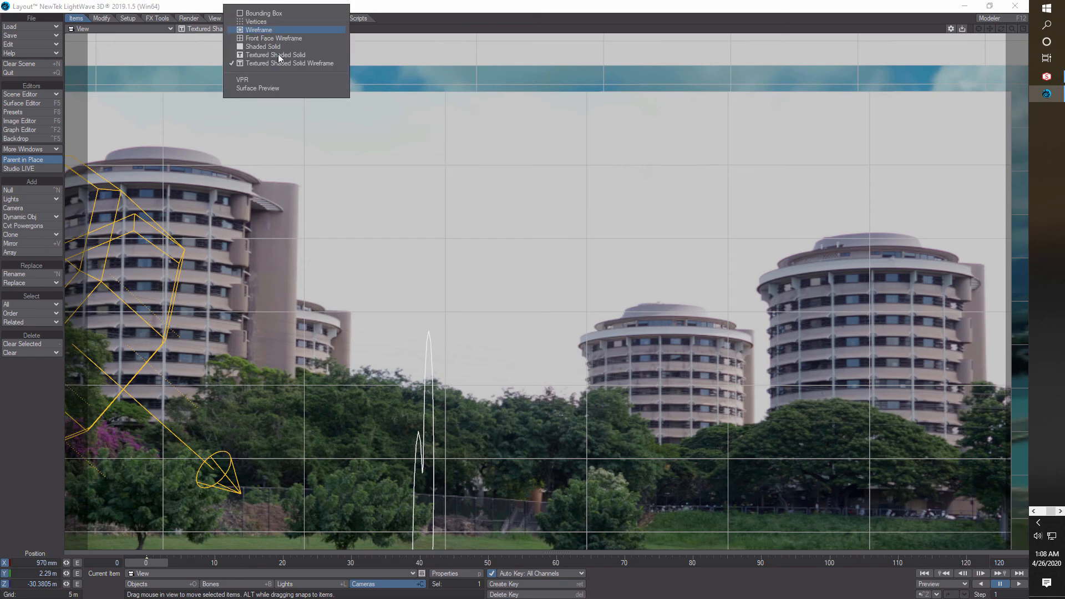
left_click(269, 86)
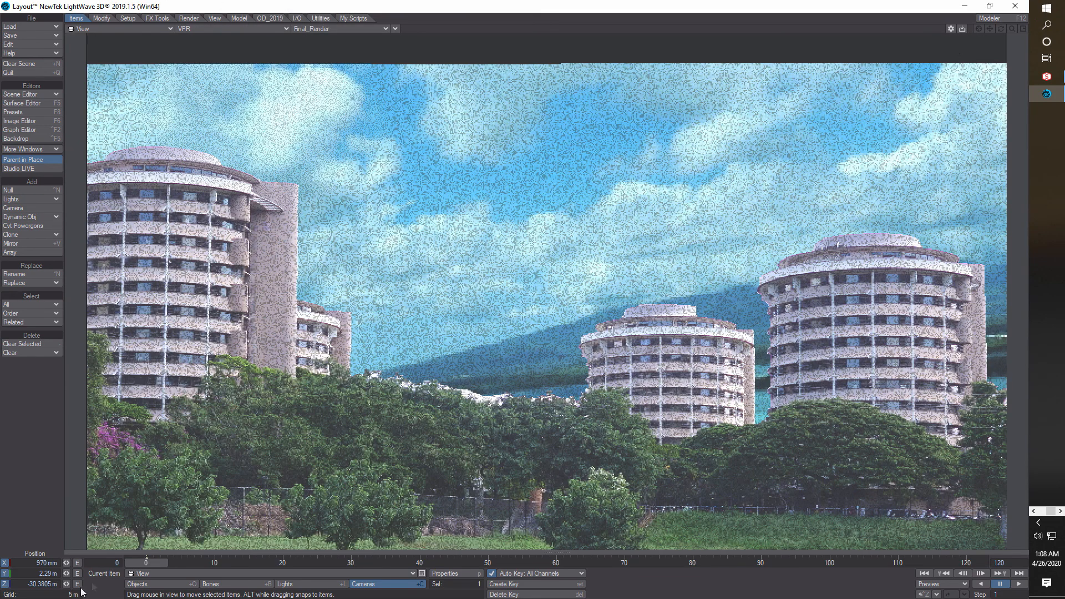
left_click_drag(67, 586, 111, 585)
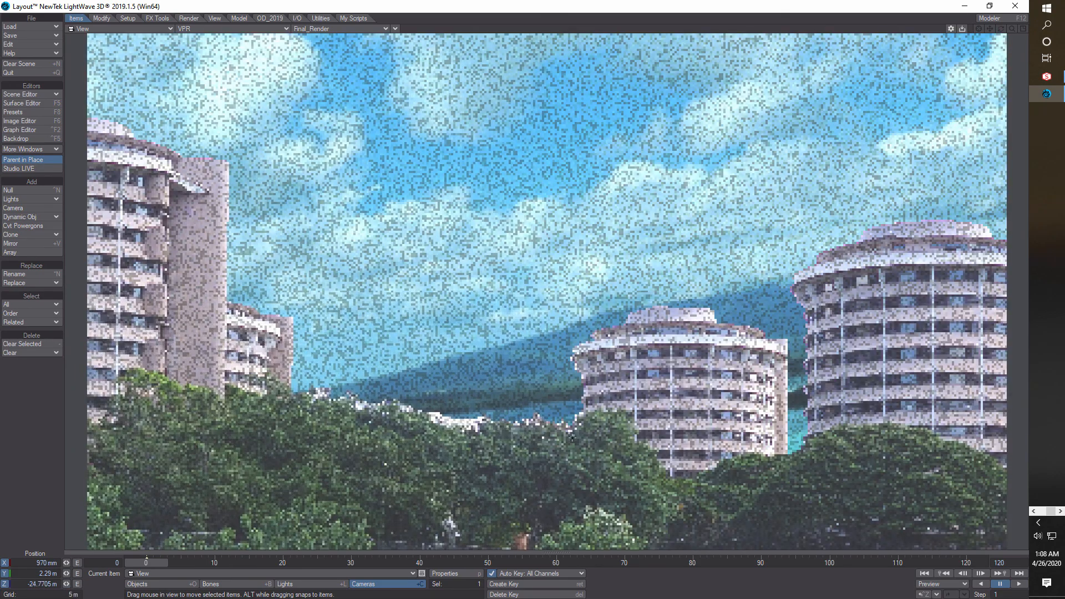